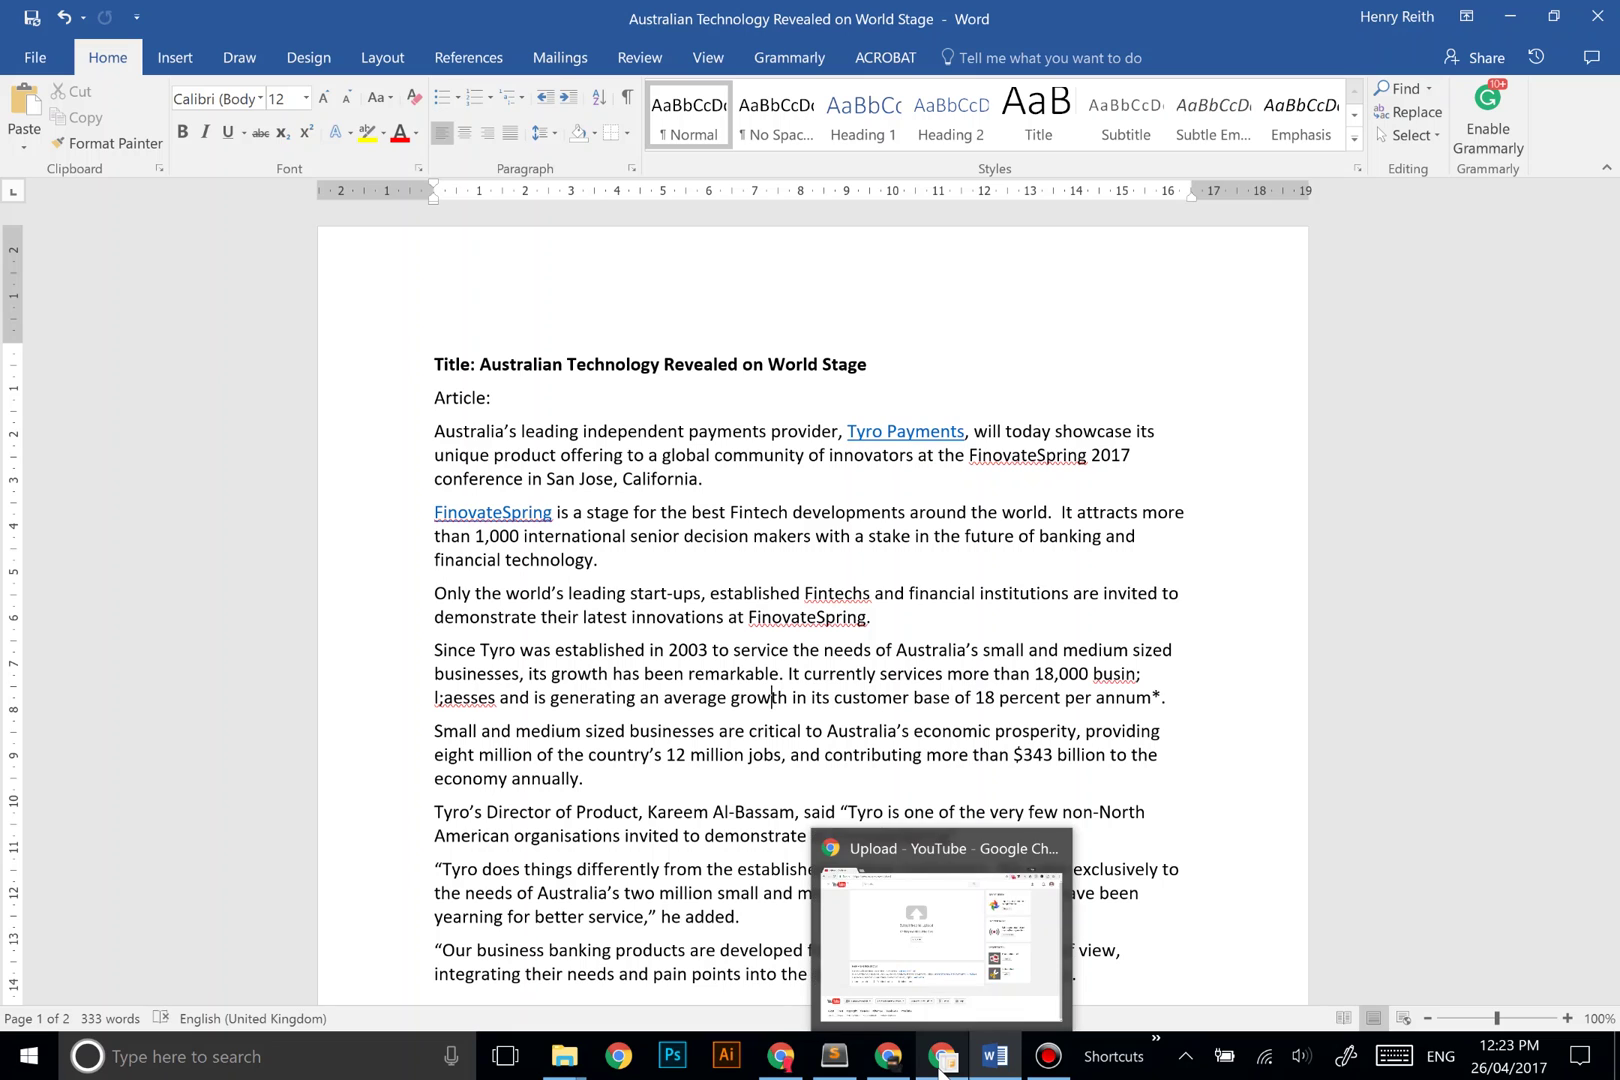
- Compare the draft news post with the Word article to find where the smartphone image belongs in the text
left_click(778, 1070)
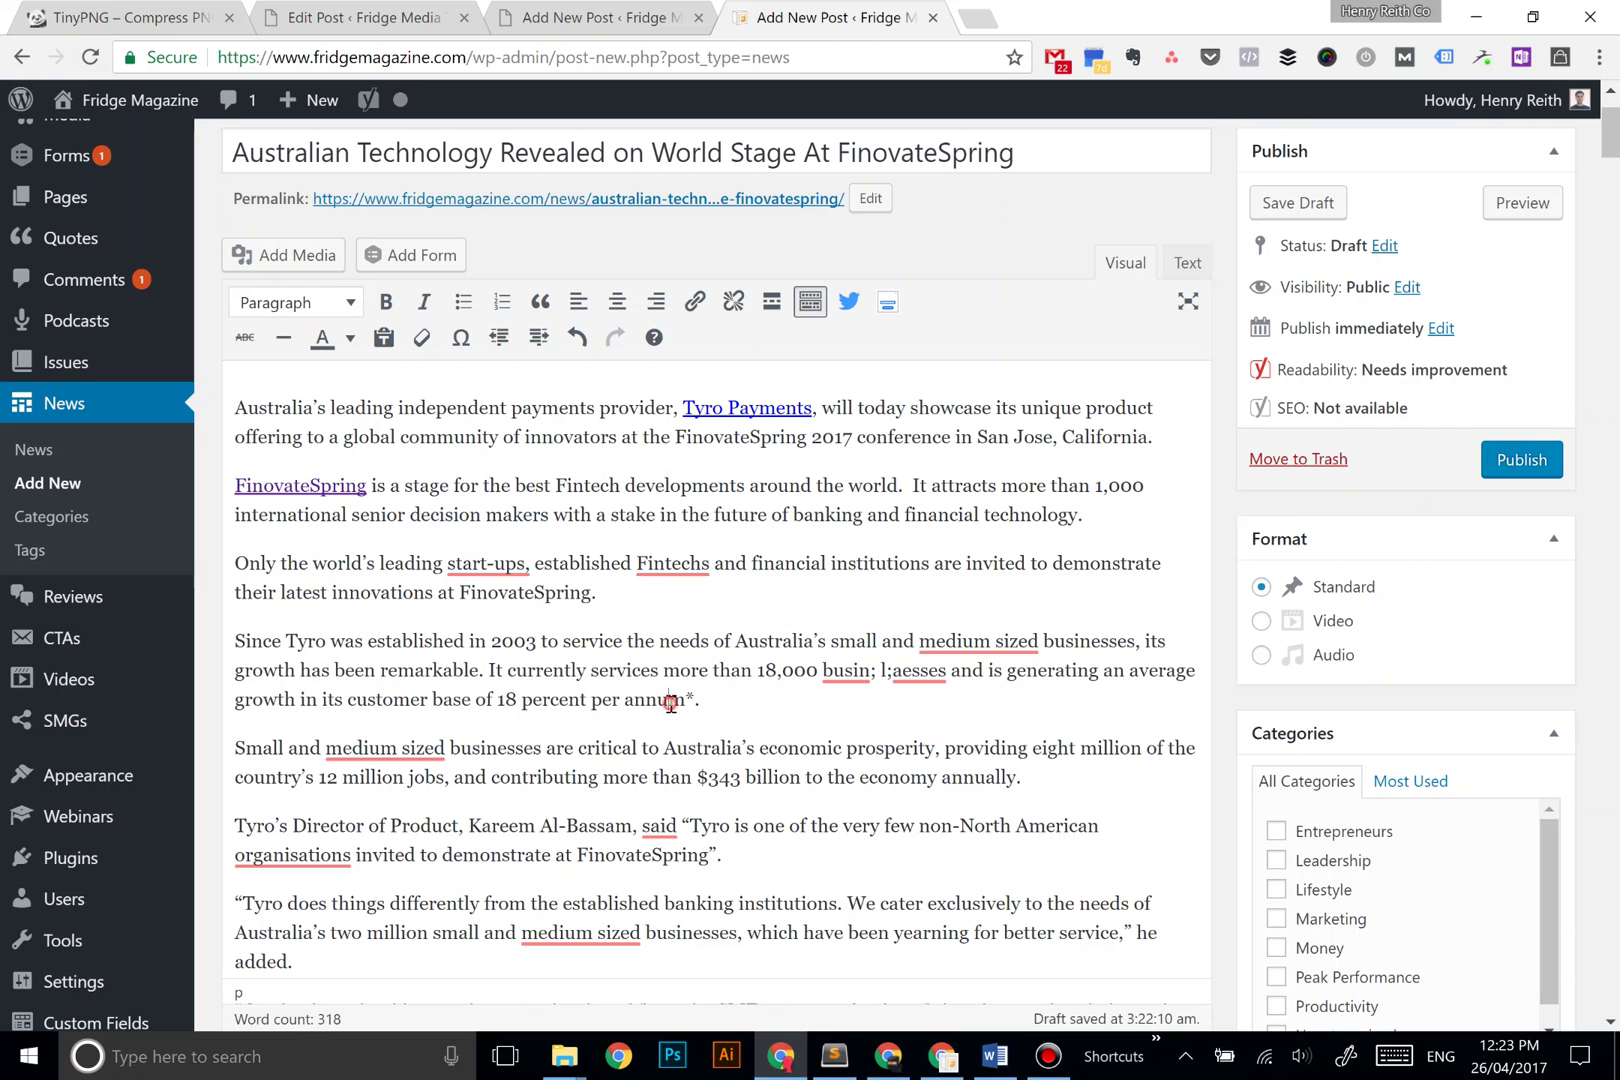
scroll(670, 700, "up", 2)
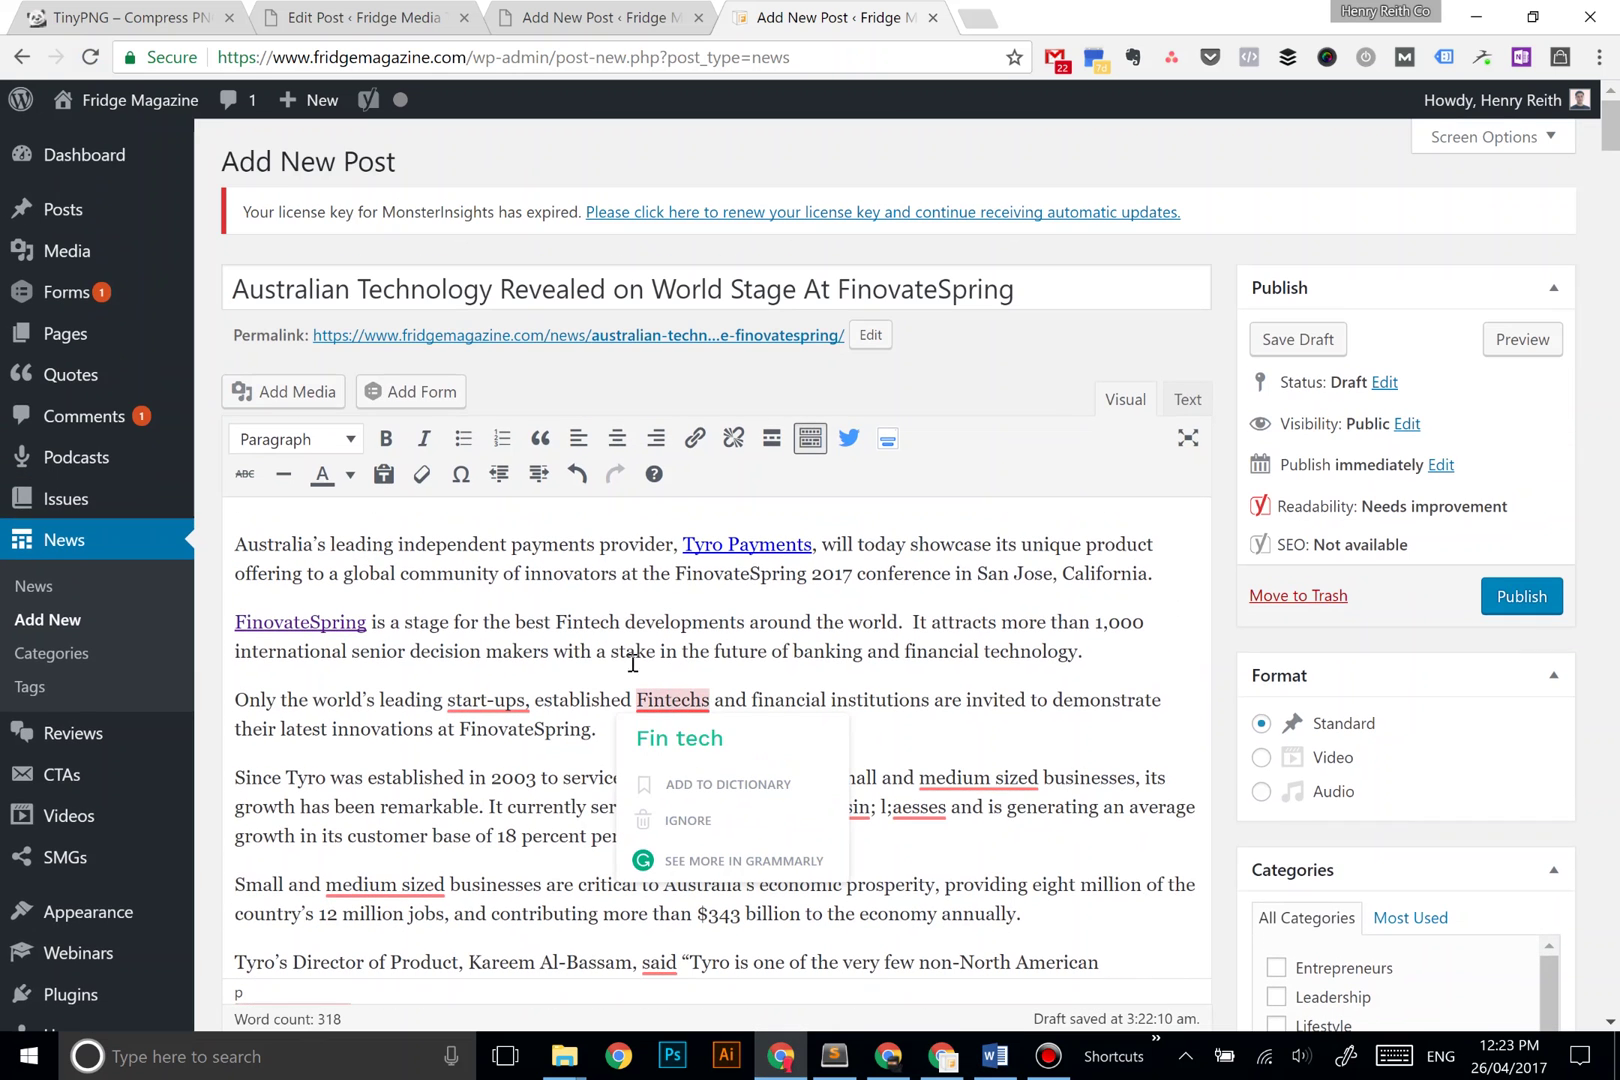
scroll(1012, 709, "down", 5)
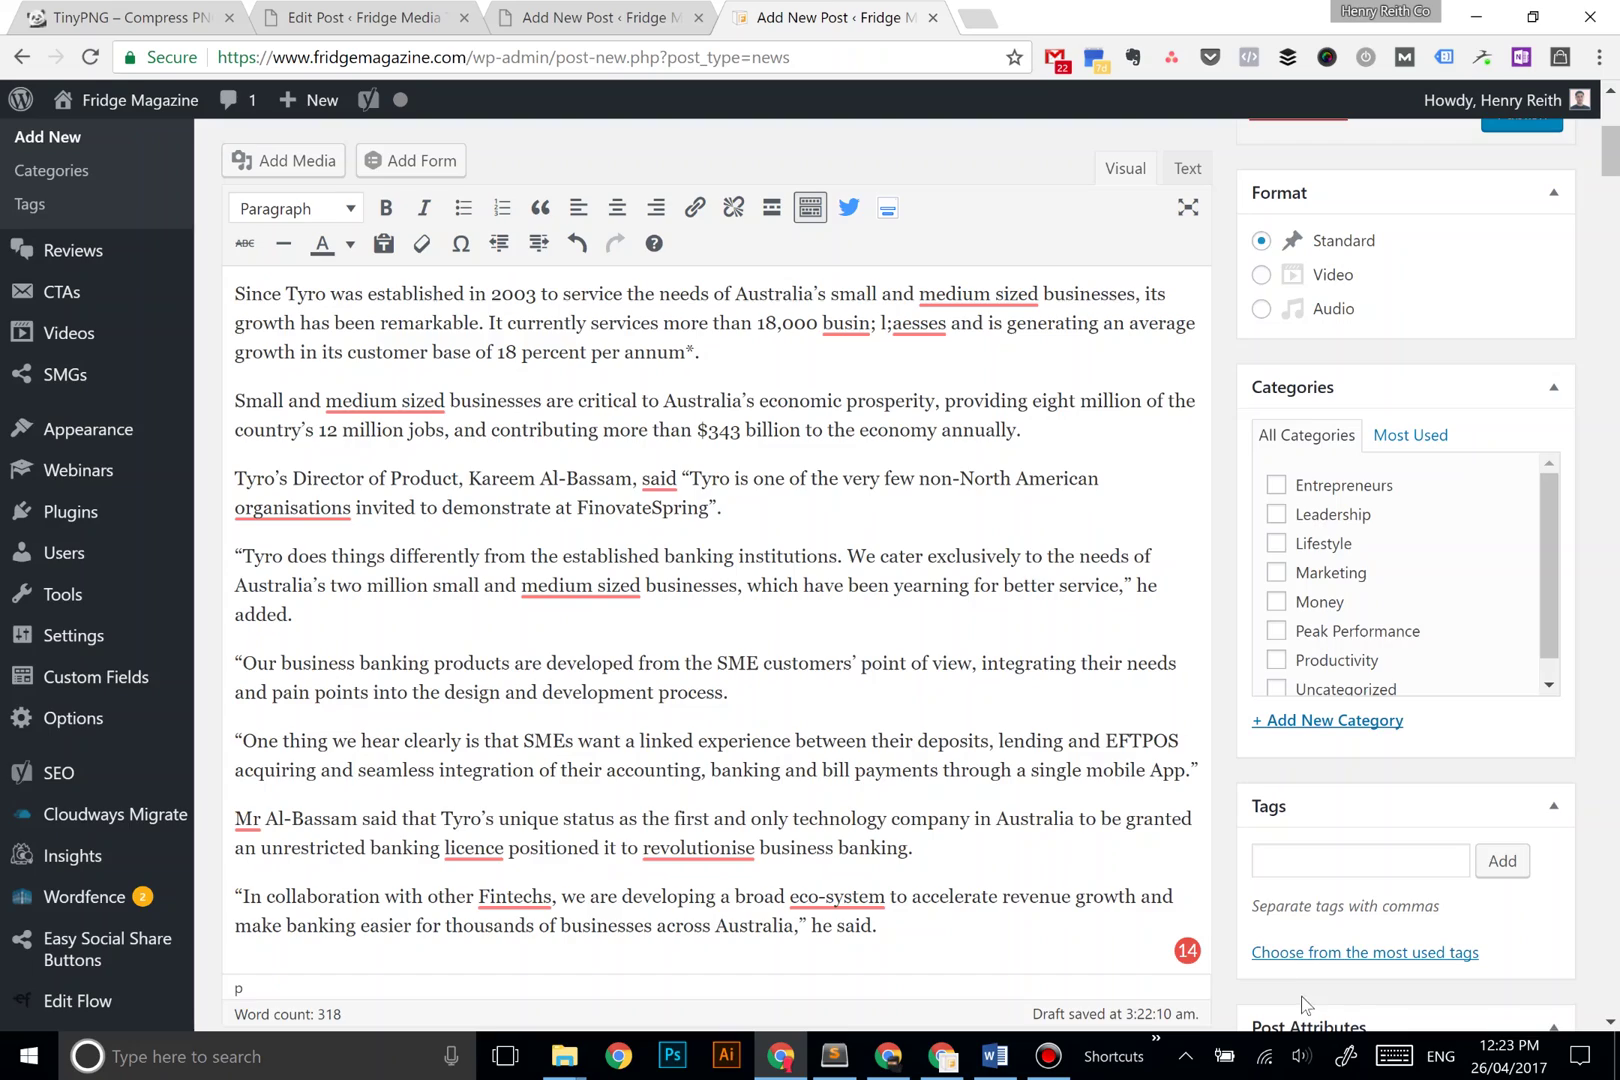
scroll(1245, 943, "down", 3)
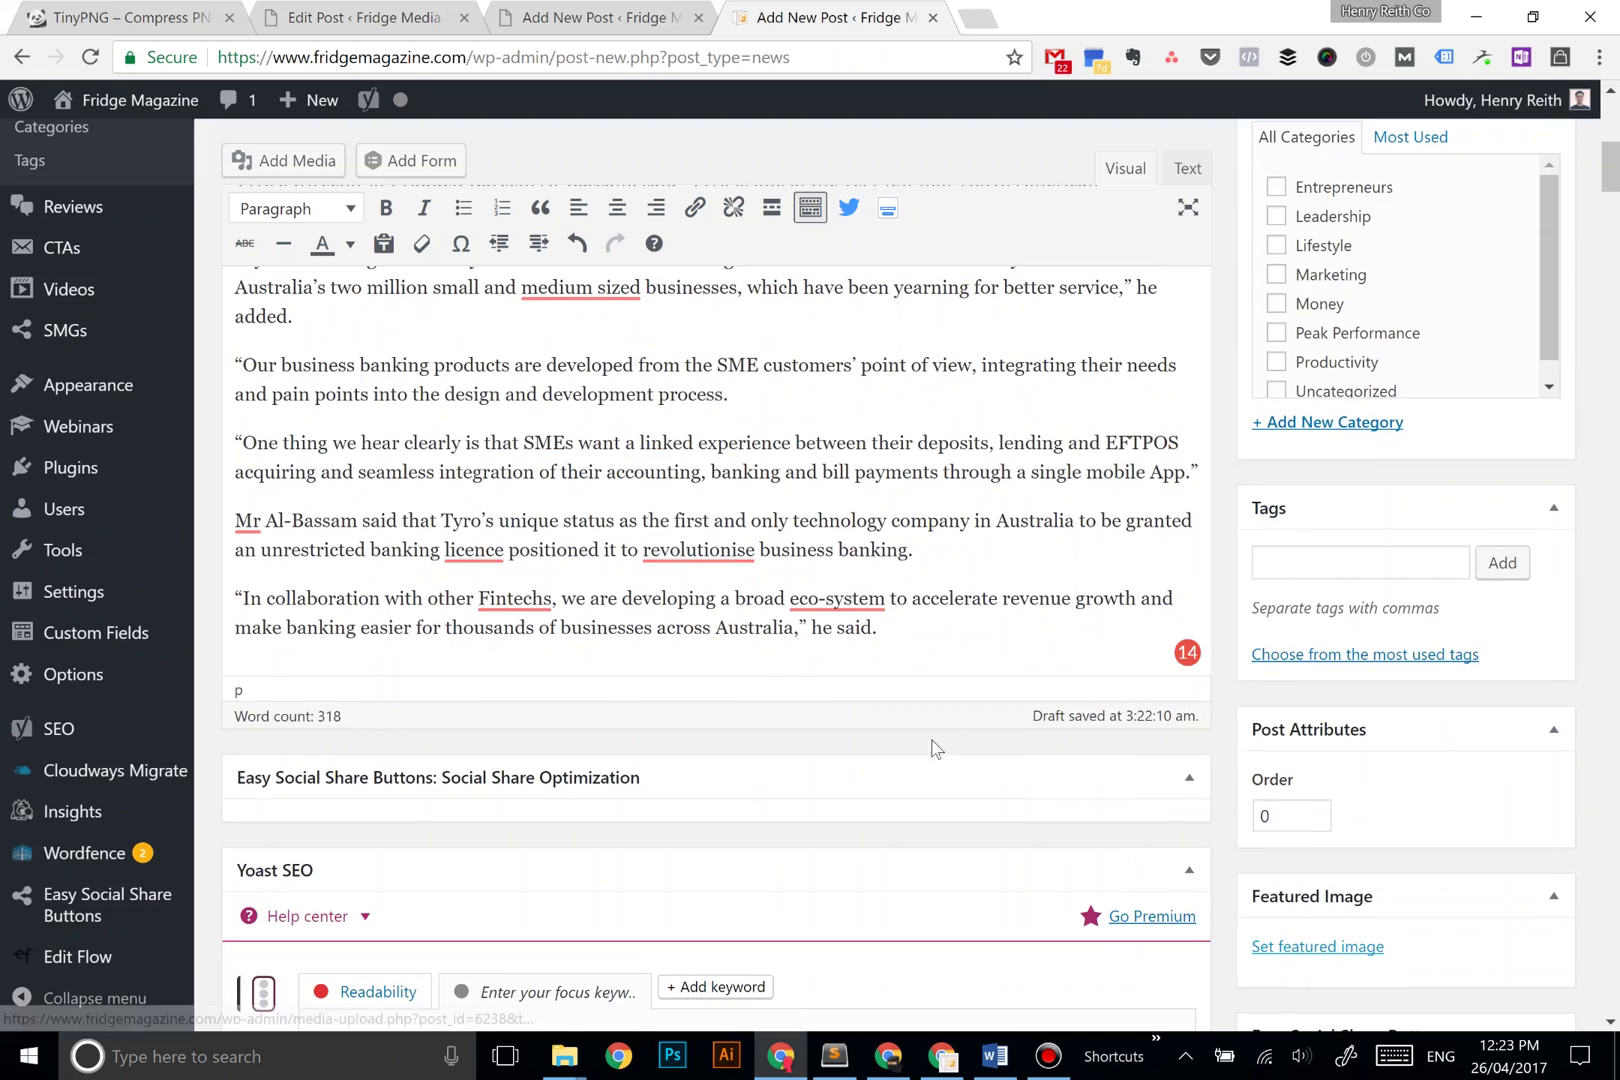
scroll(900, 760, "up", 5)
left_click(989, 1062)
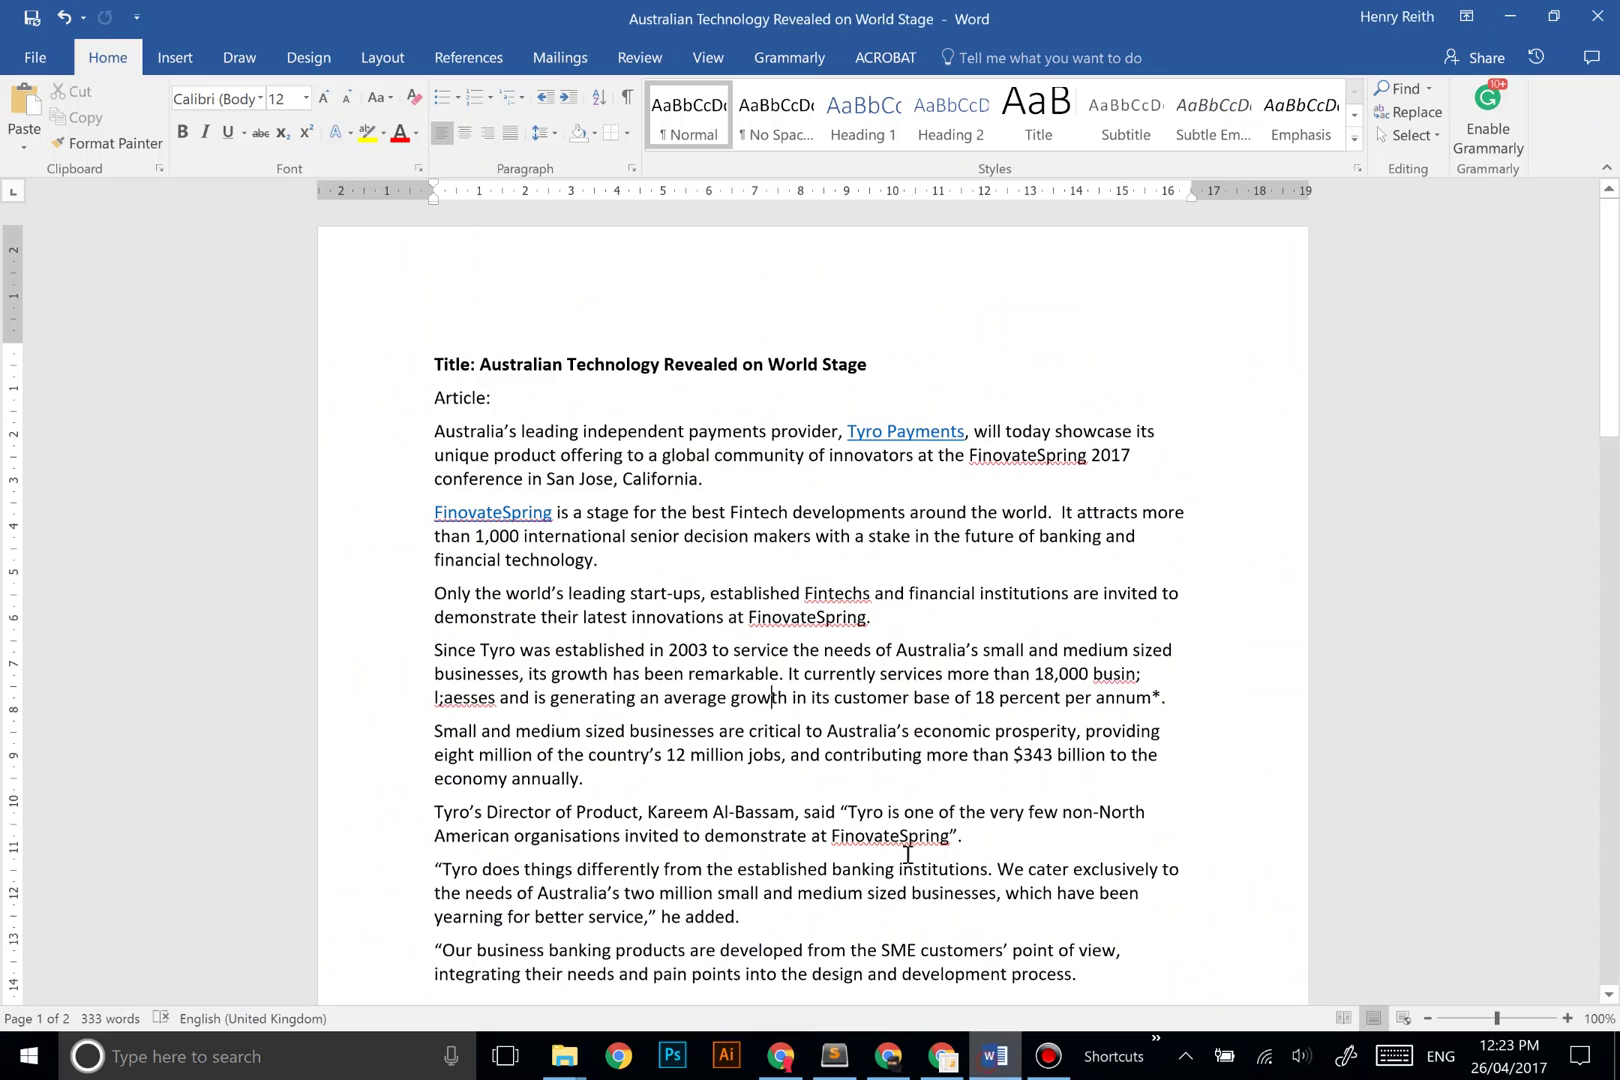
scroll(872, 724, "down", 12)
scroll(840, 690, "down", 5)
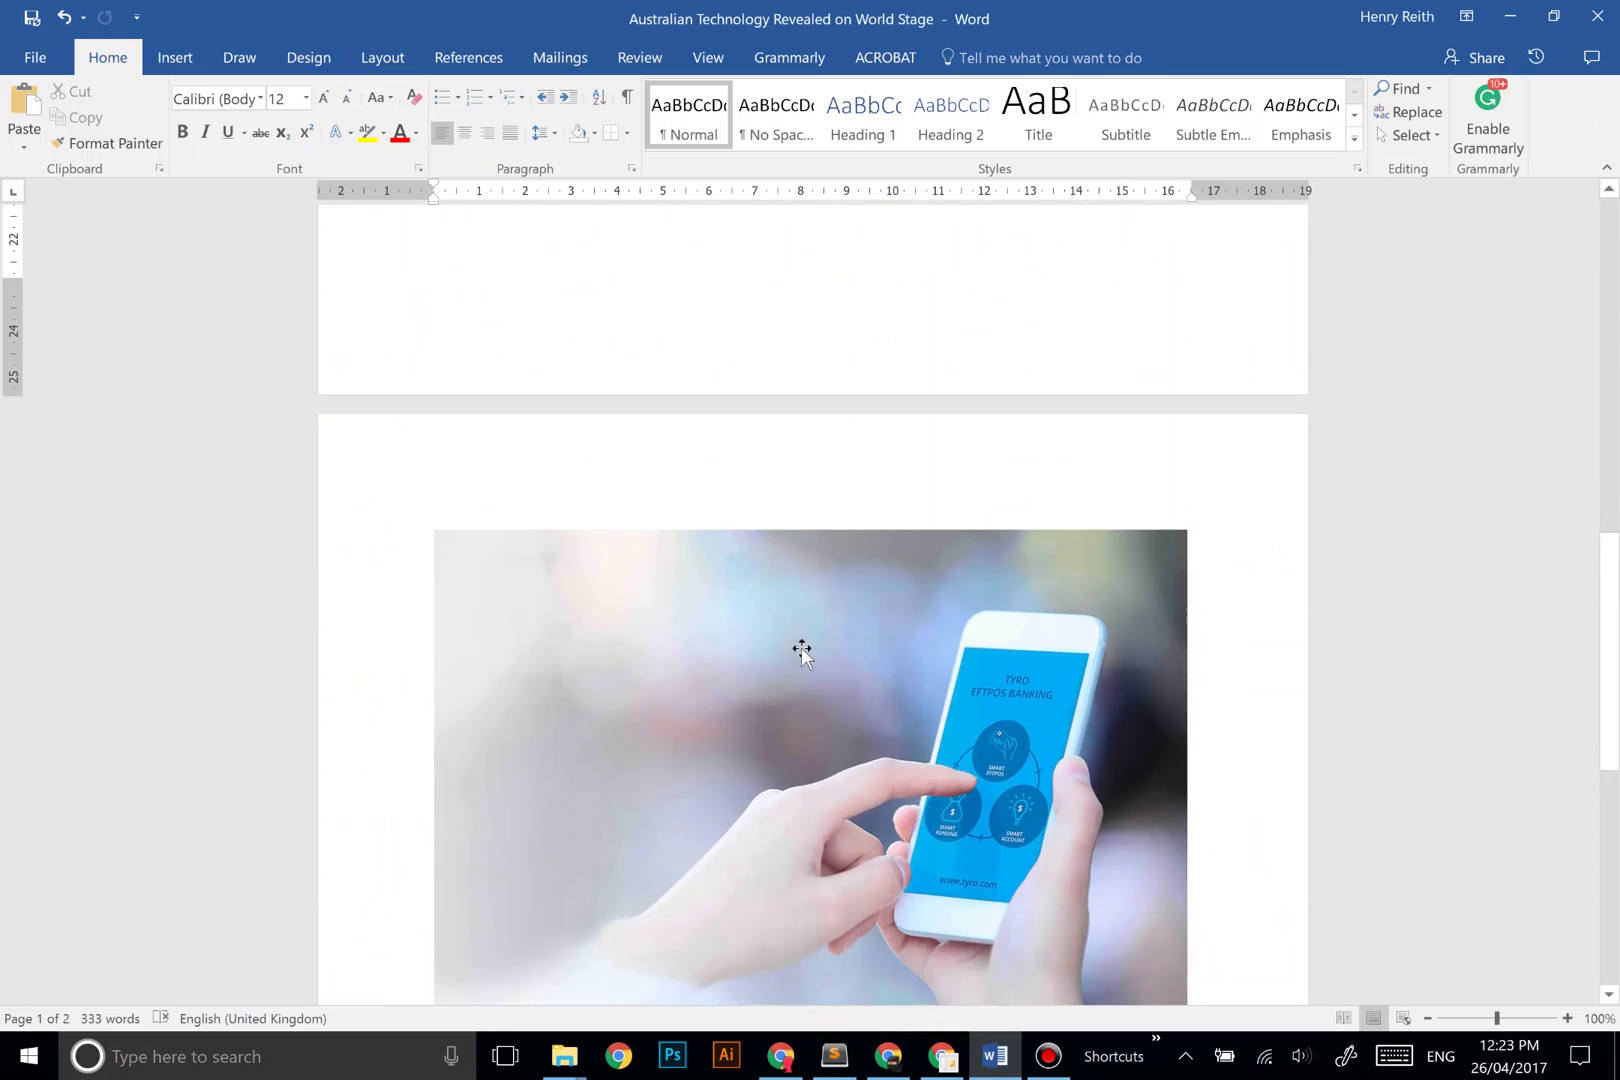
scroll(792, 668, "down", 3)
scroll(792, 668, "down", 3)
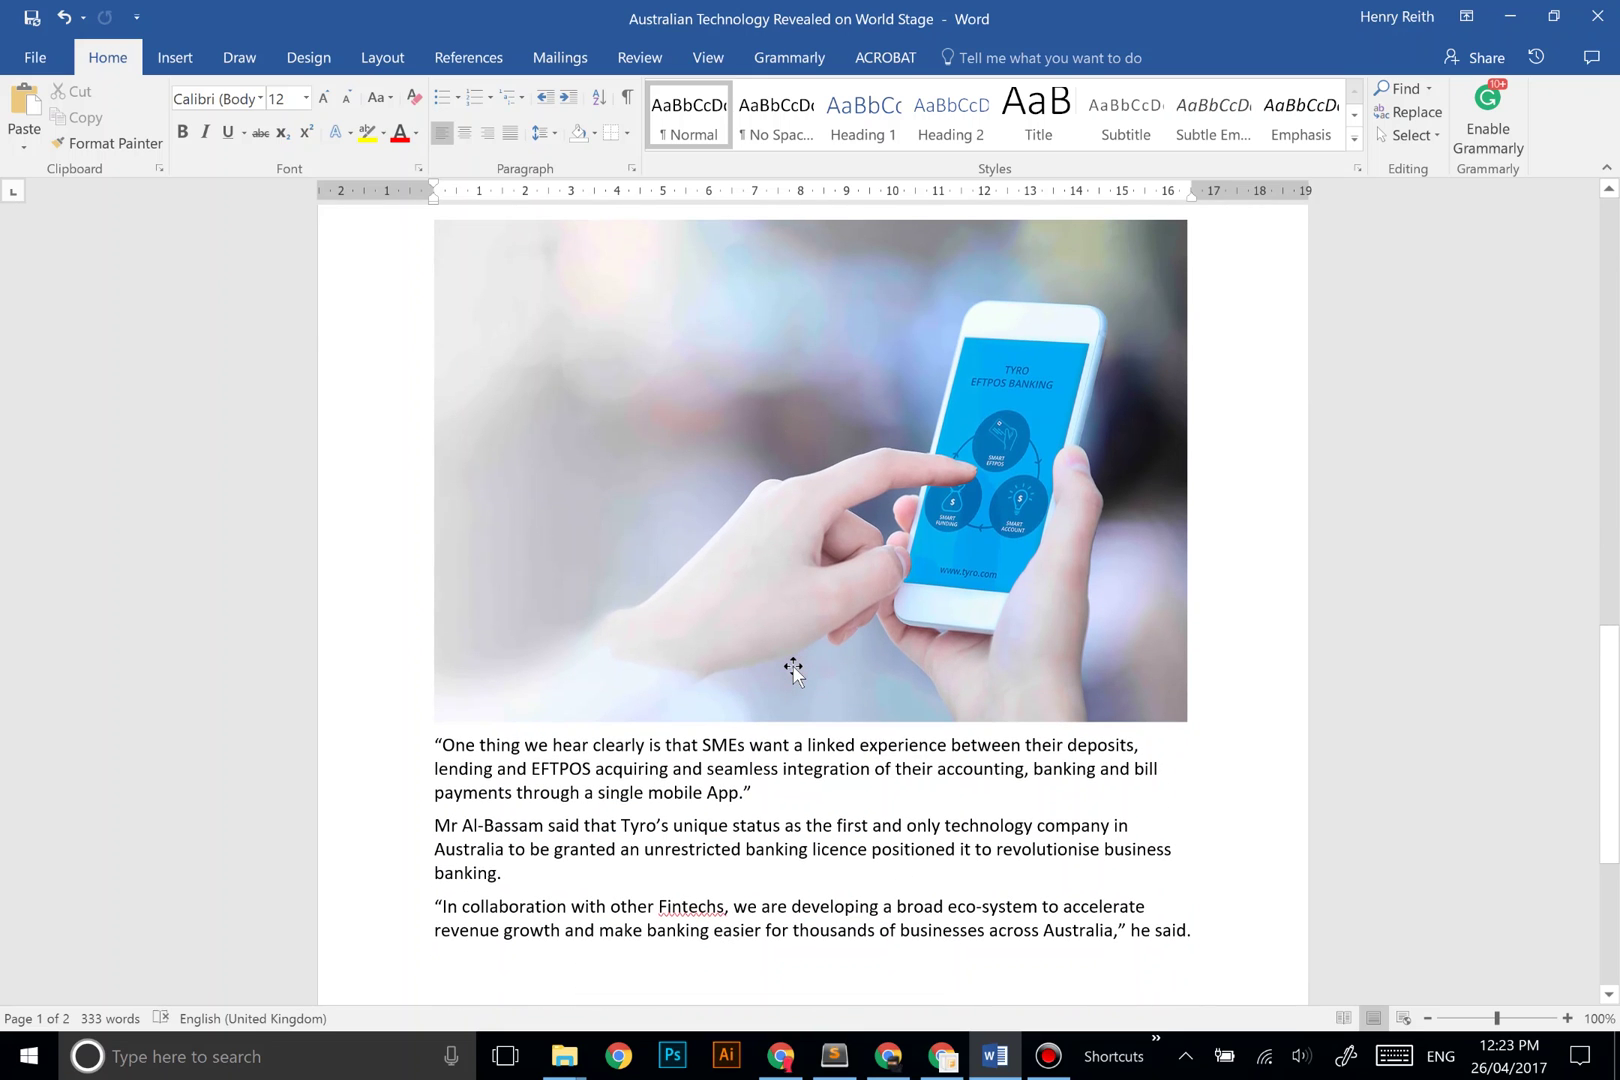
scroll(793, 670, "up", 3)
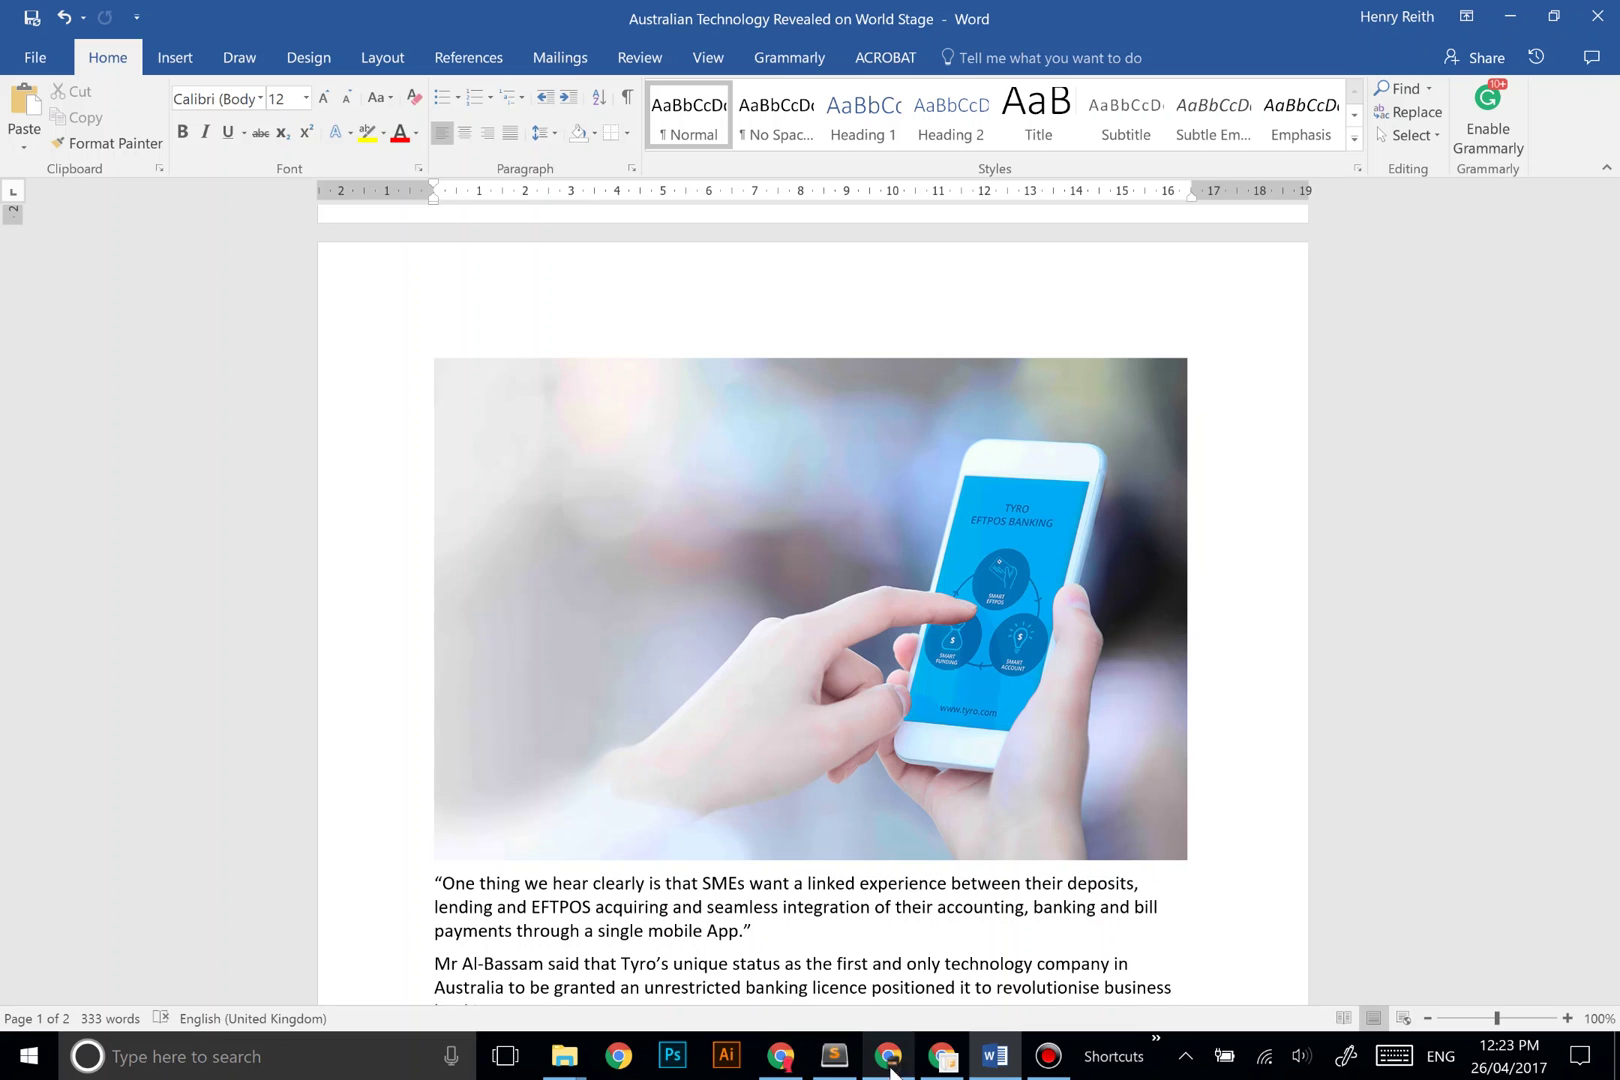
- Back in the WordPress post, add an empty paragraph before the one starting "One thing we hear clearly"
left_click(780, 1056)
scroll(667, 757, "down", 2)
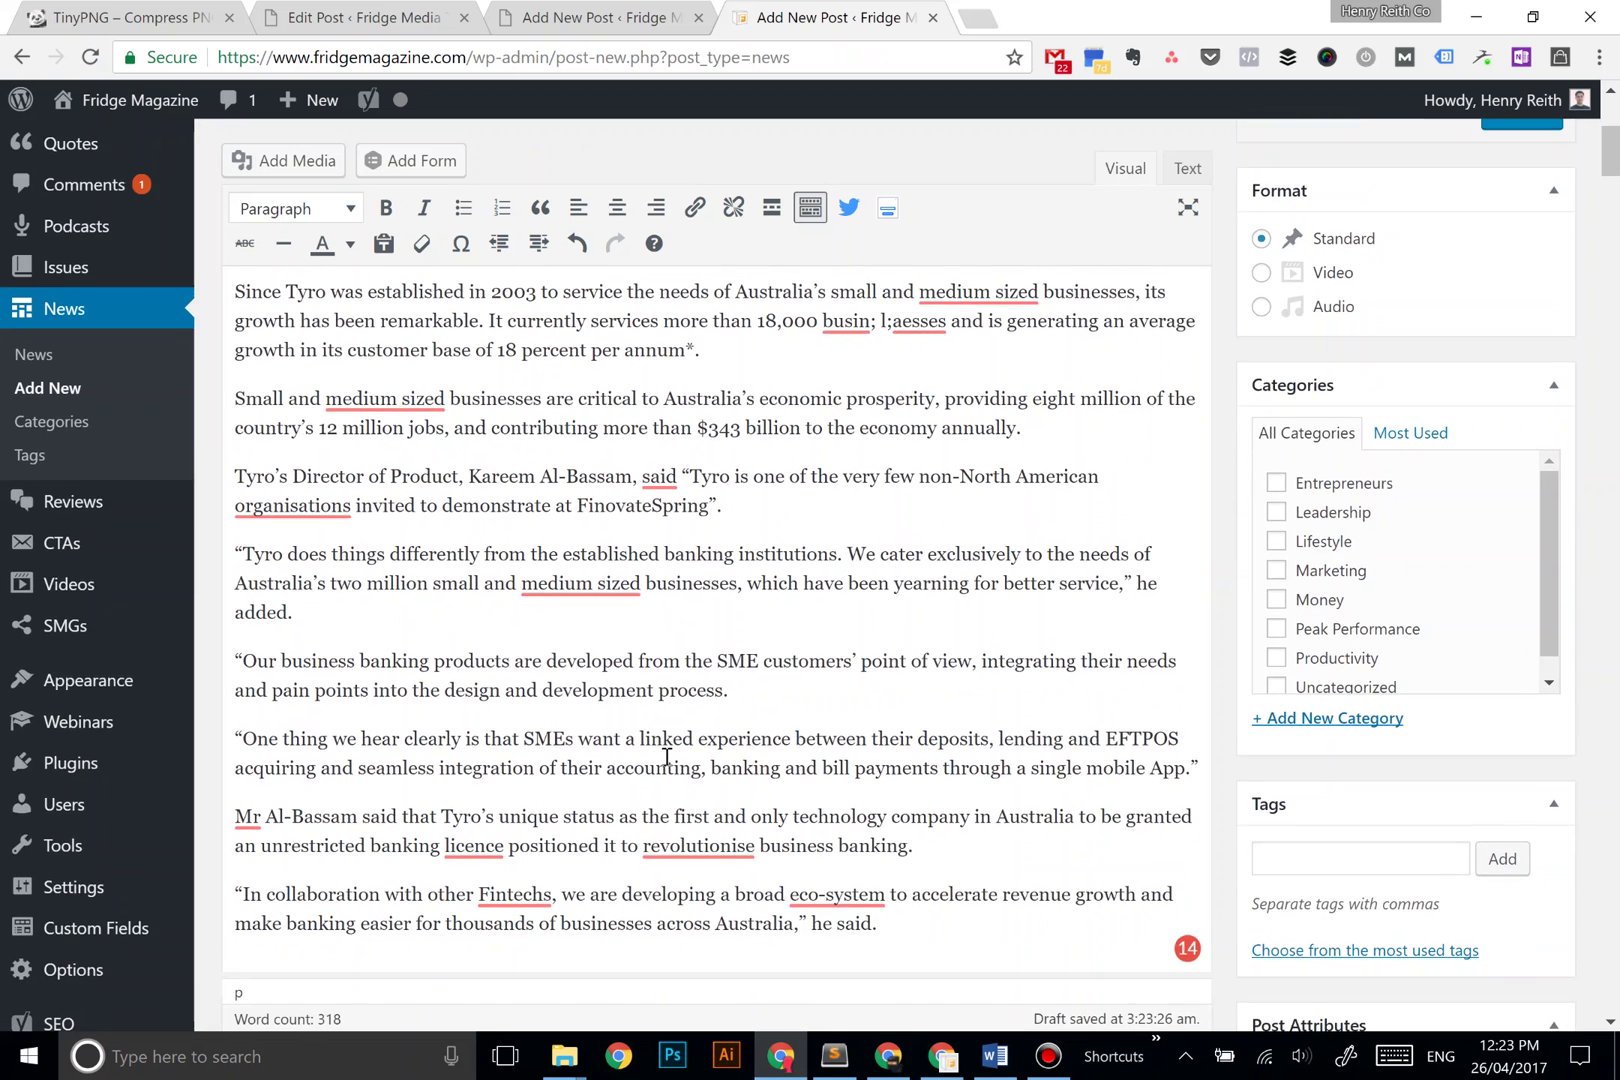
left_click(239, 661)
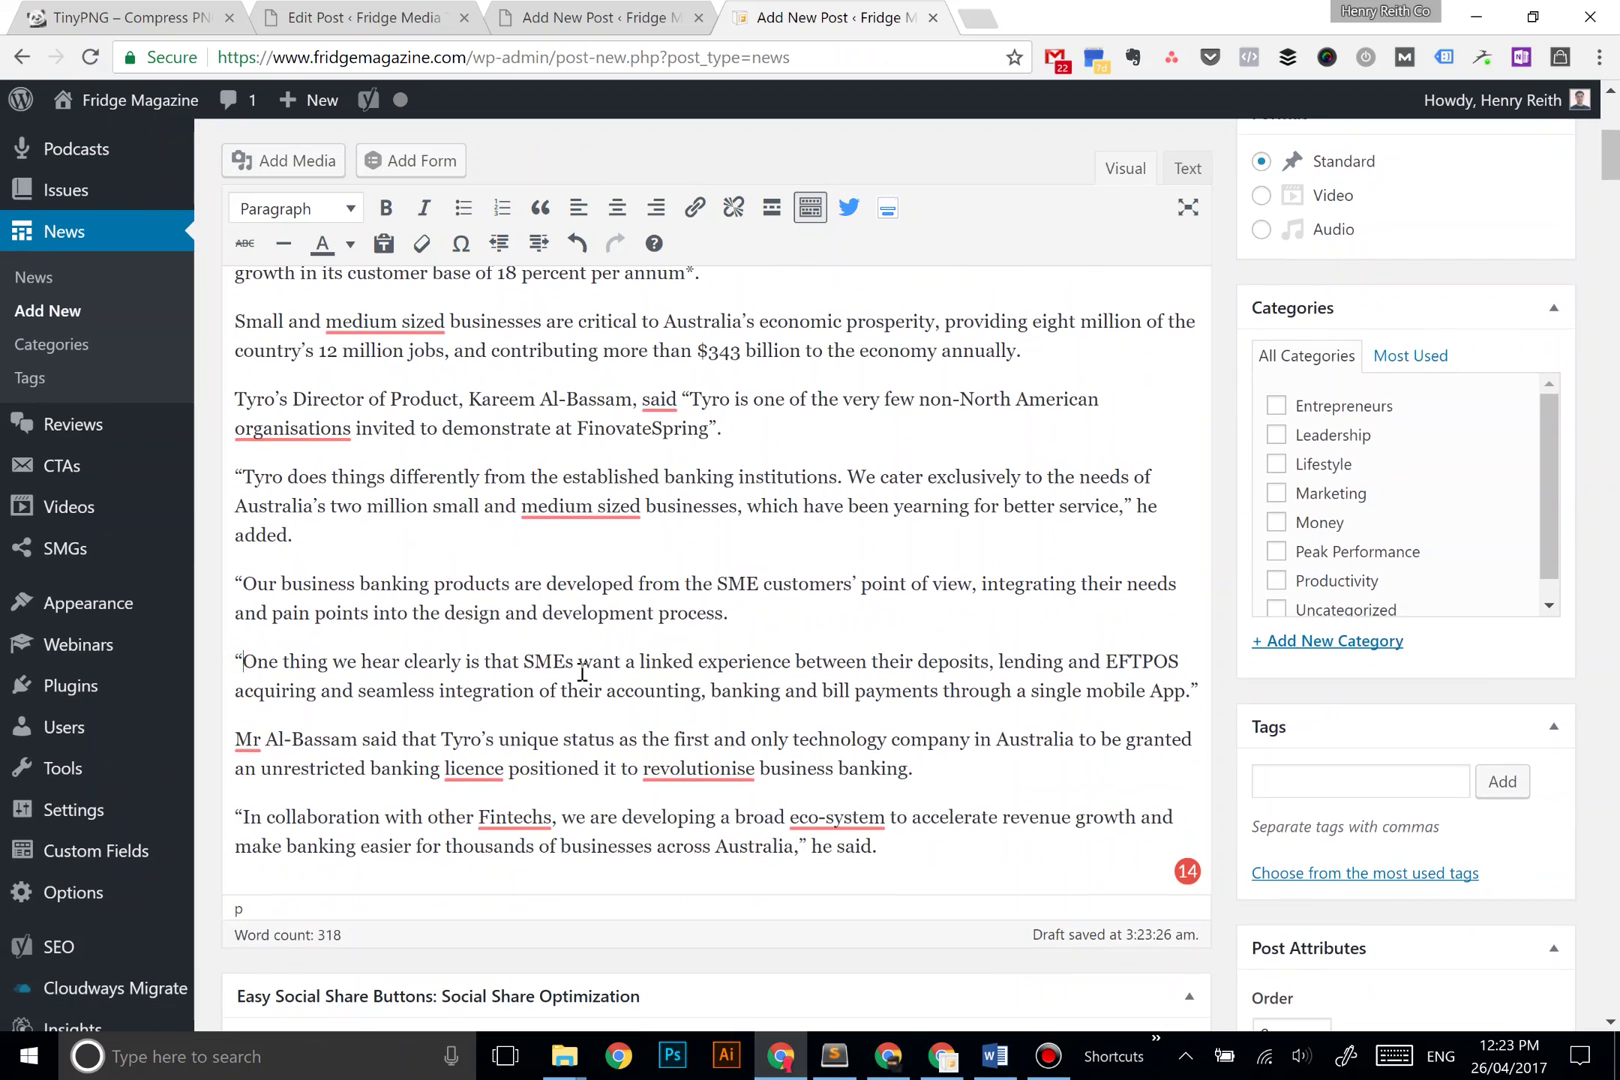
key("Return")
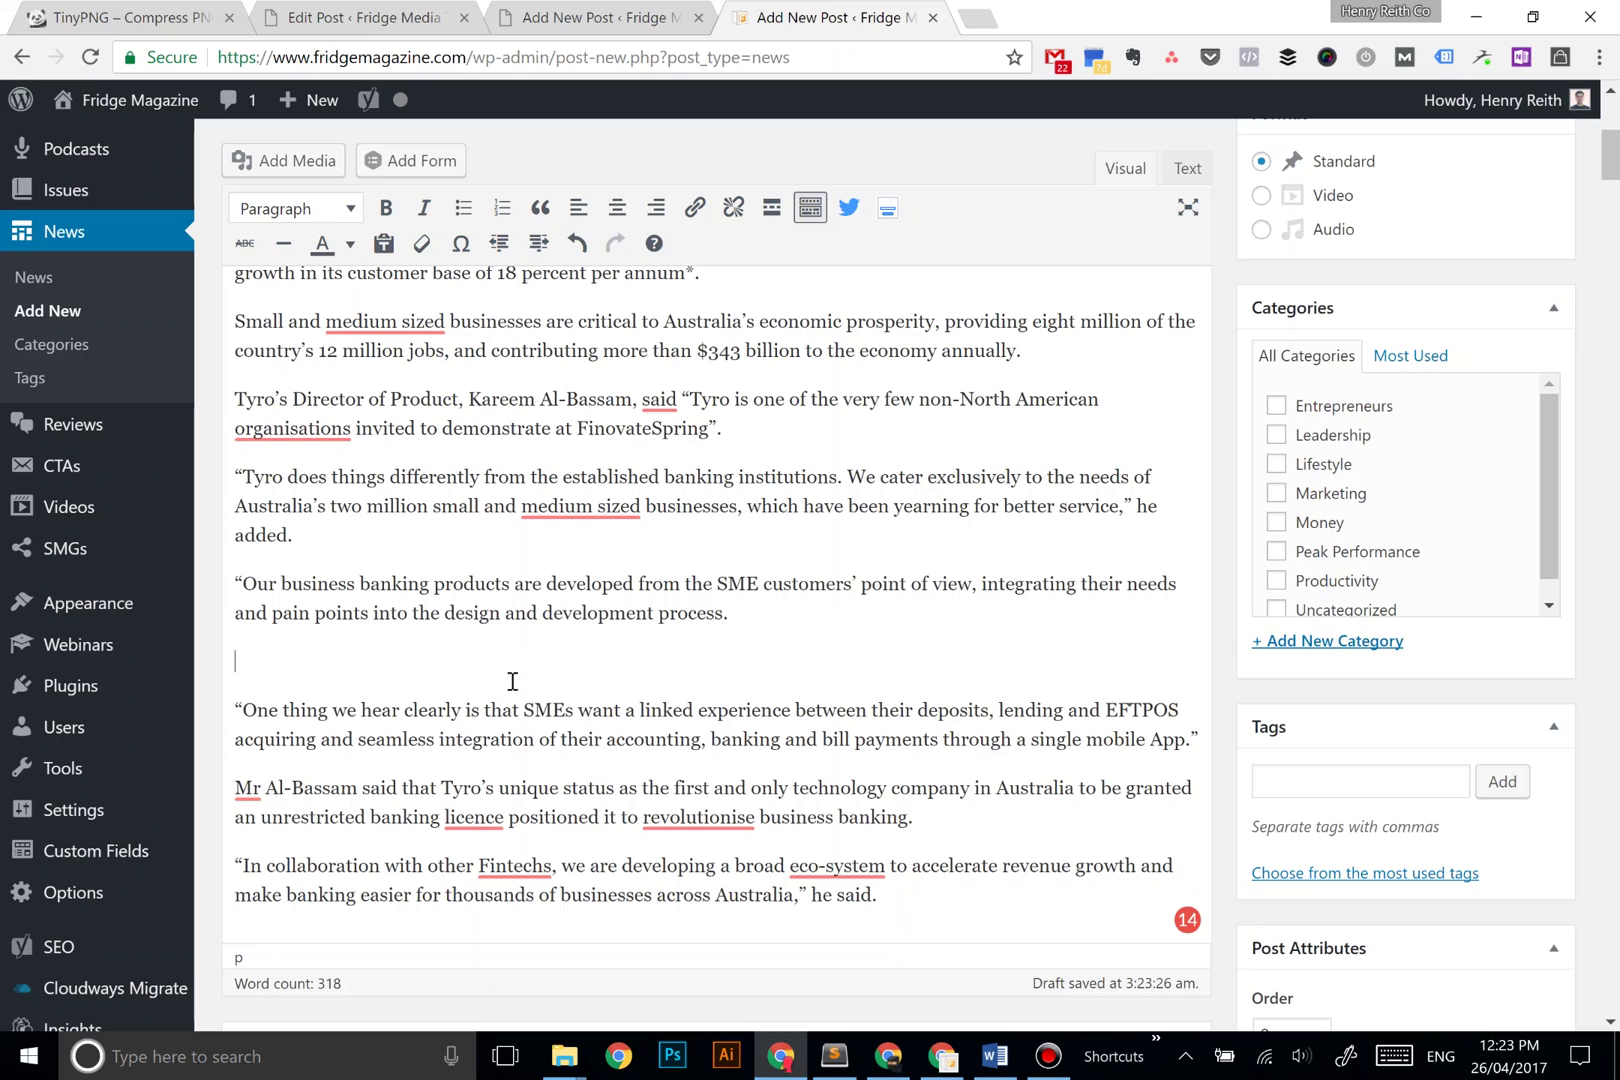
- Upload the Tyro-EFTPOS-Banking-on-smartphone image from the Web Ready folder to the post's media library
left_click(287, 165)
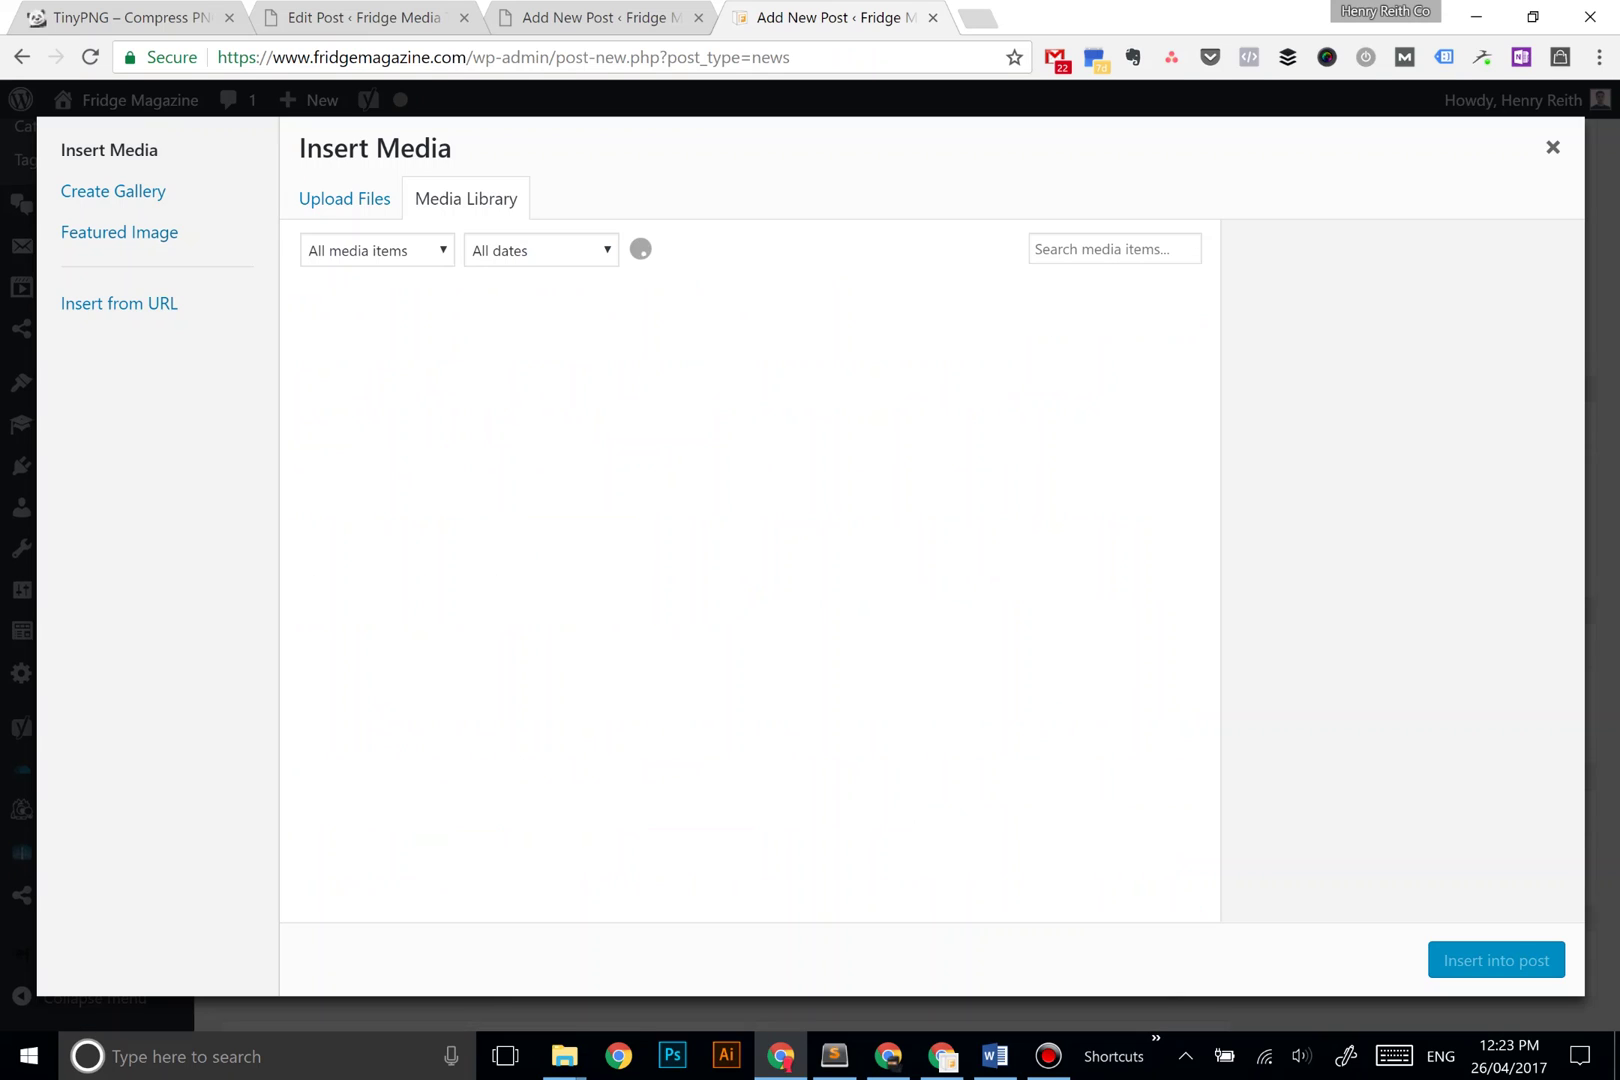
mouse_move(566, 1075)
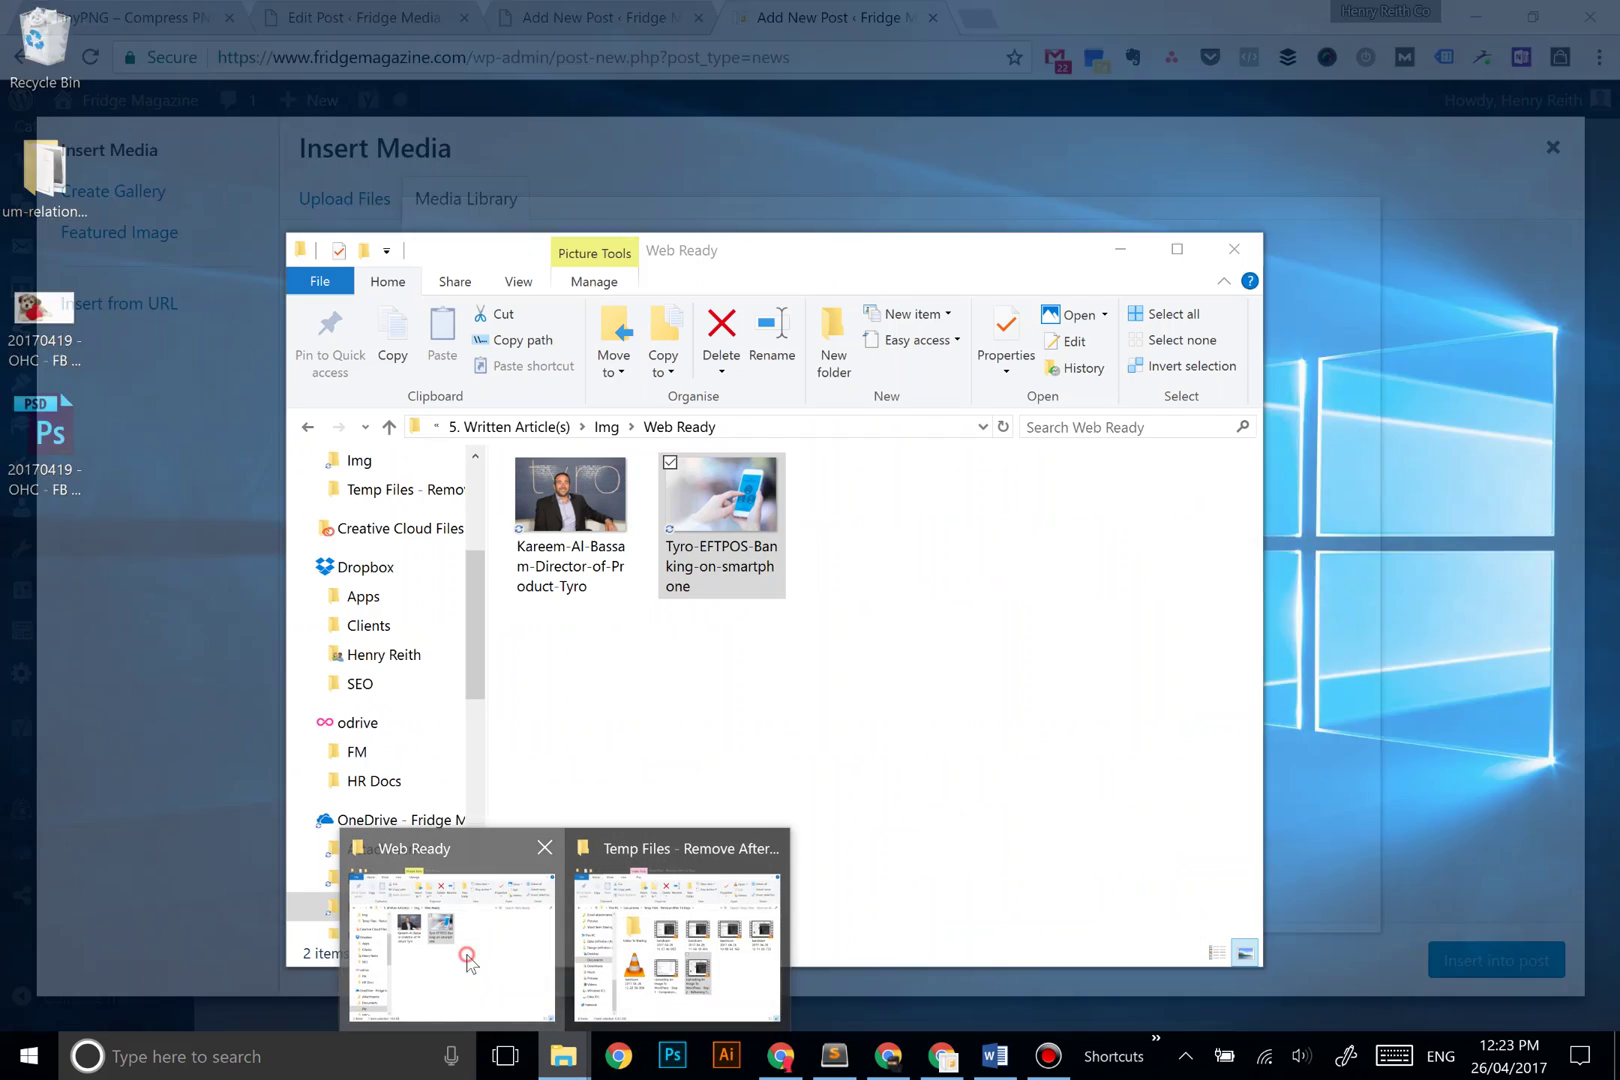
left_click(469, 956)
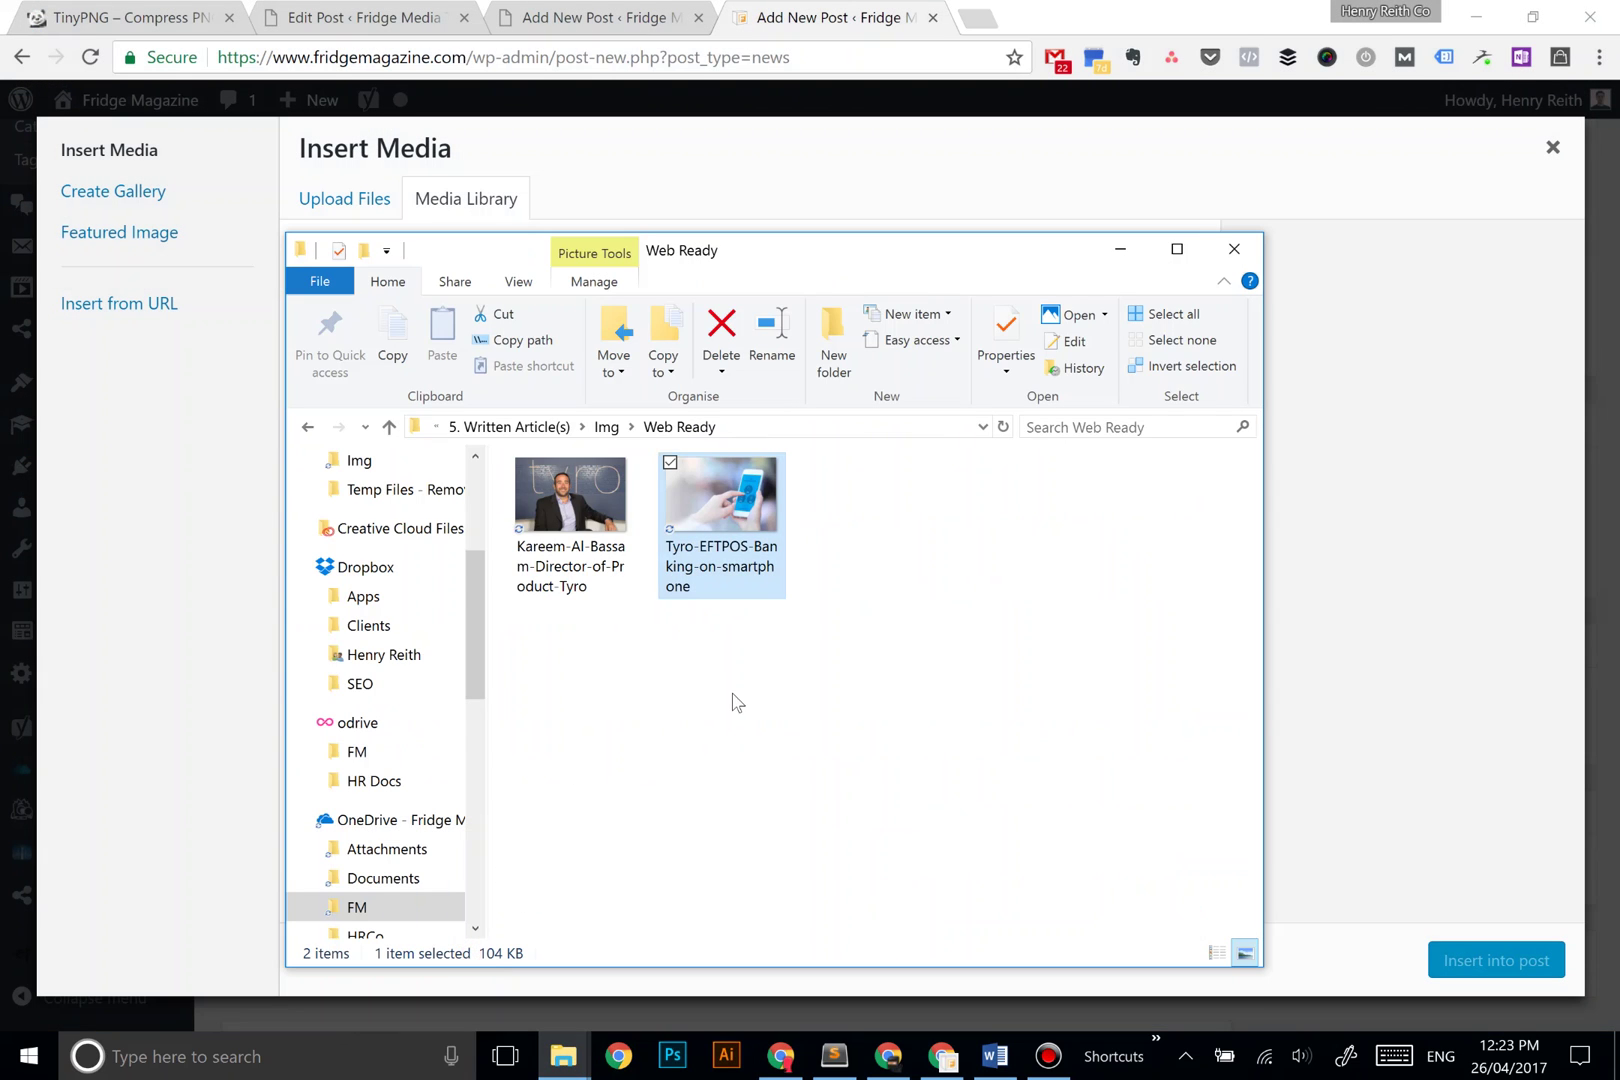
left_click_drag(728, 510, 191, 509)
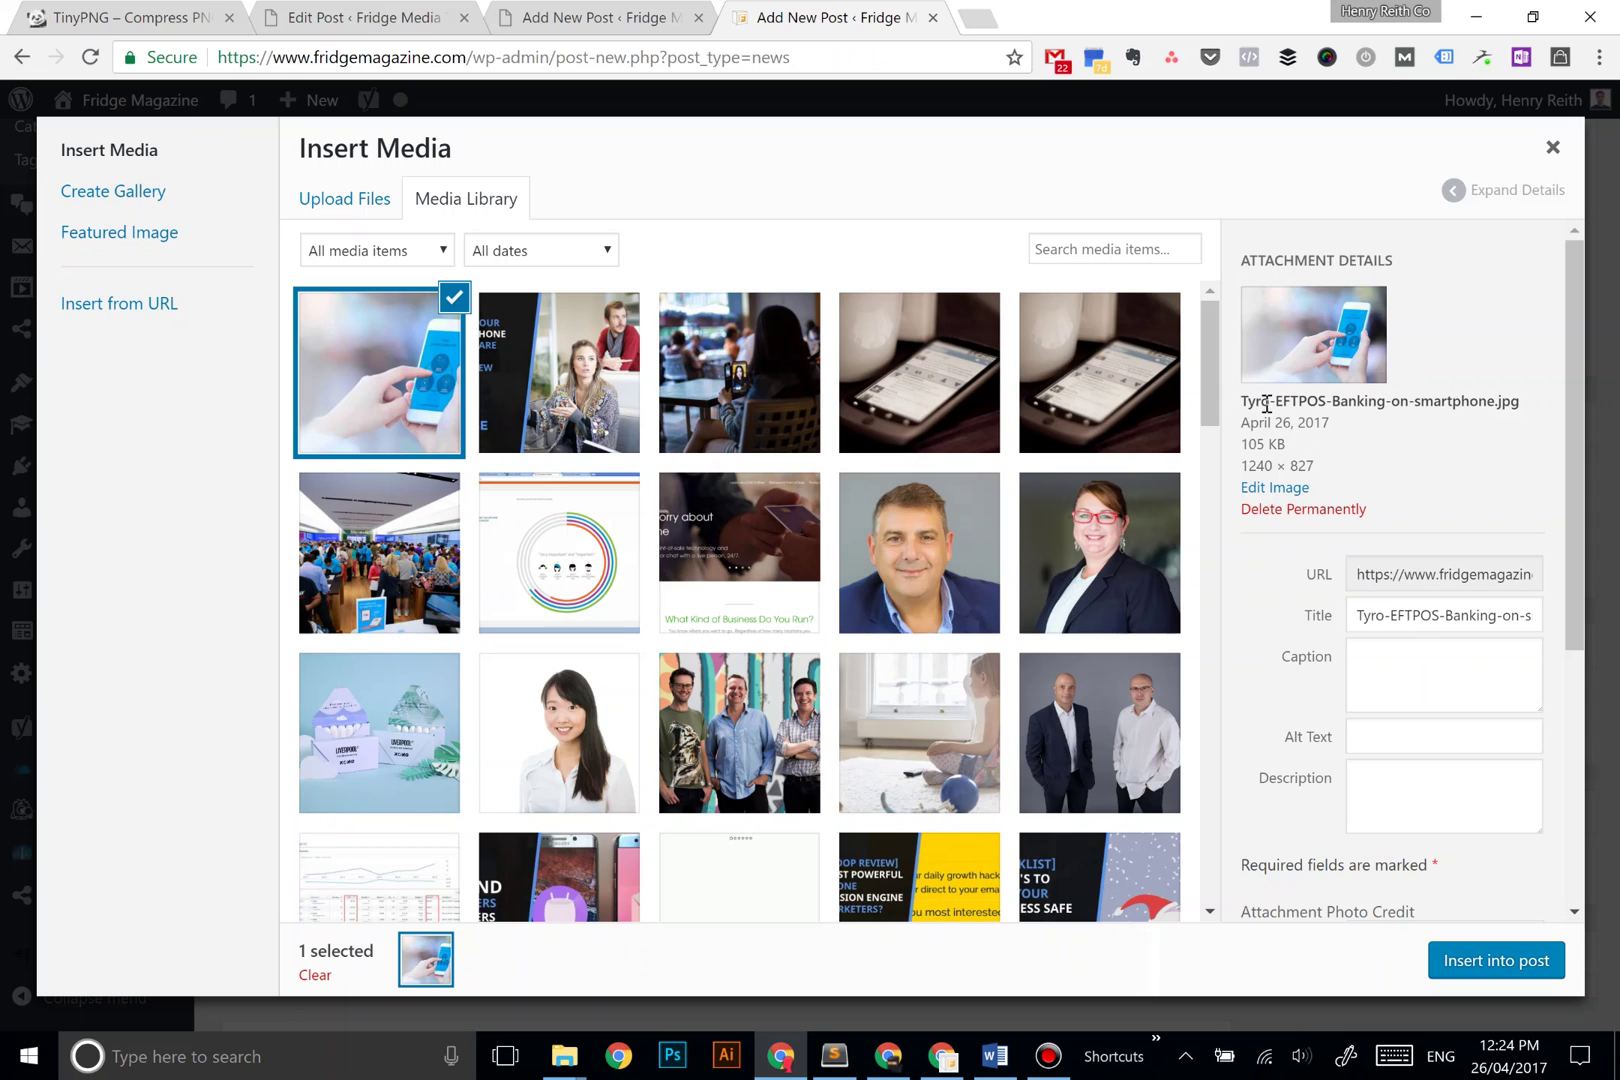
- Replace the hyphens in the image title with spaces so it reads "Tyro EFTPOS Banking on smartphone"
left_click(1390, 615)
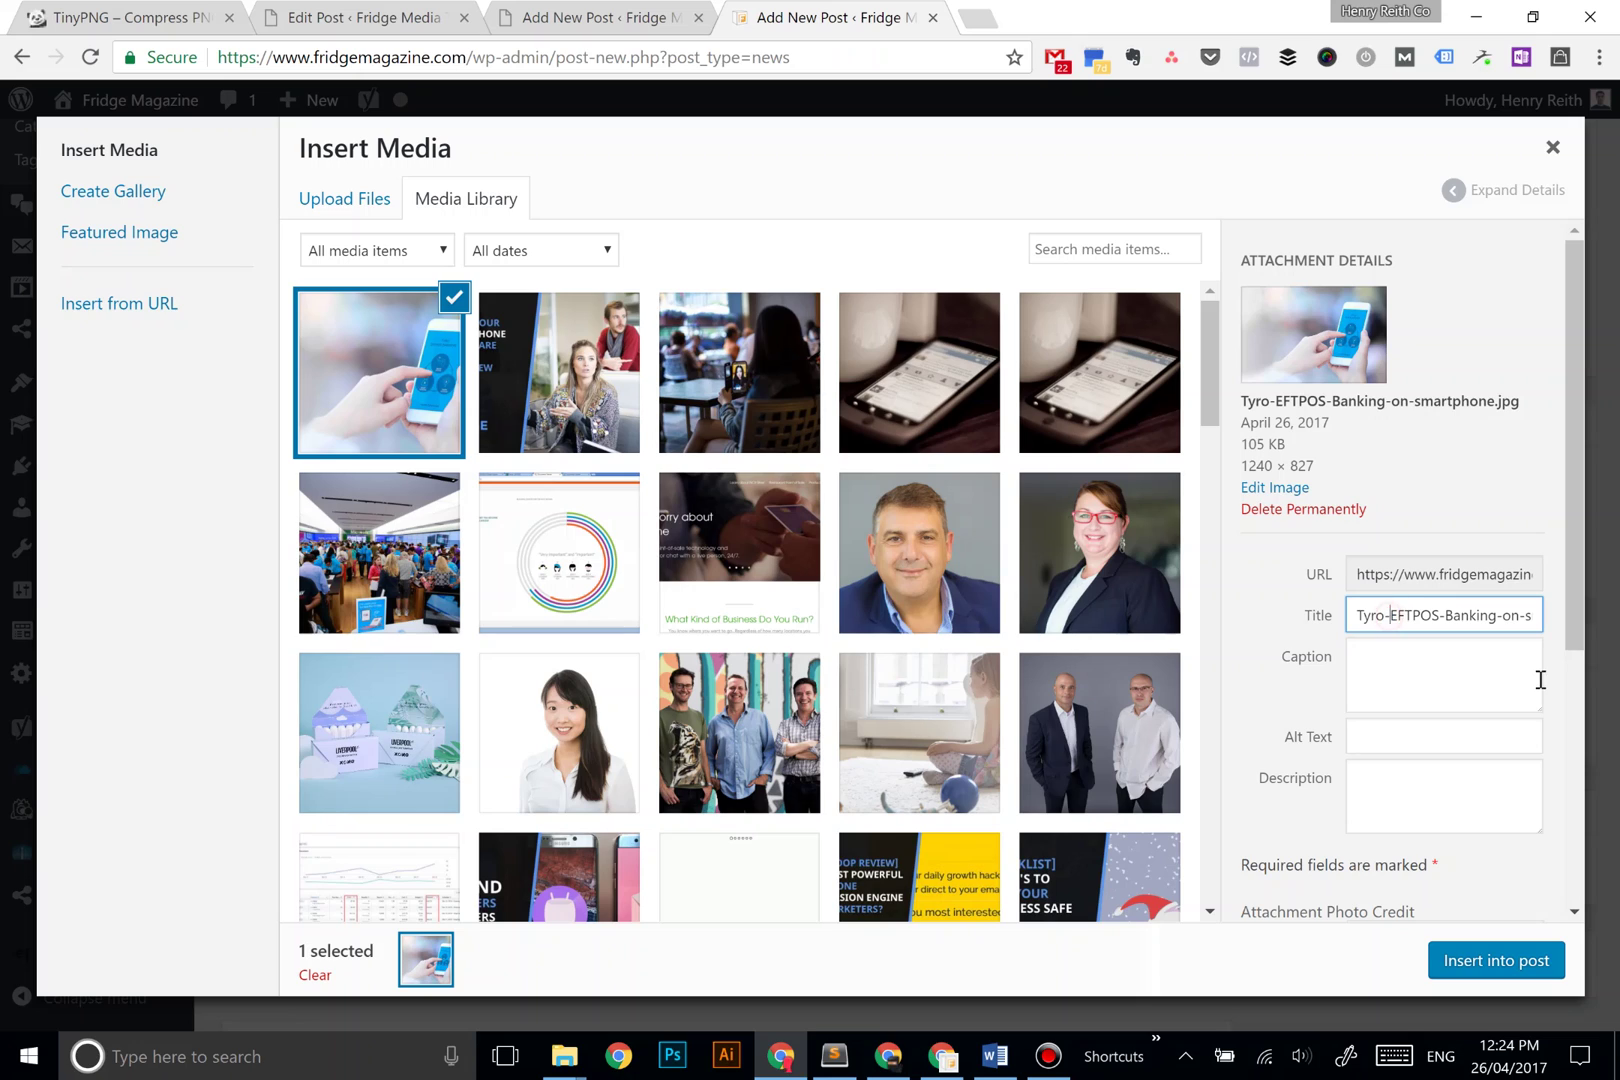
key("BackSpace")
key("Right")
key("Right")
key("Right")
key("Right")
key("Right")
key("Right")
key("Right")
key("BackSpace")
key("ctrl+Right")
key("Delete")
key("ctrl+Right")
key("Delete")
key("ctrl+Right")
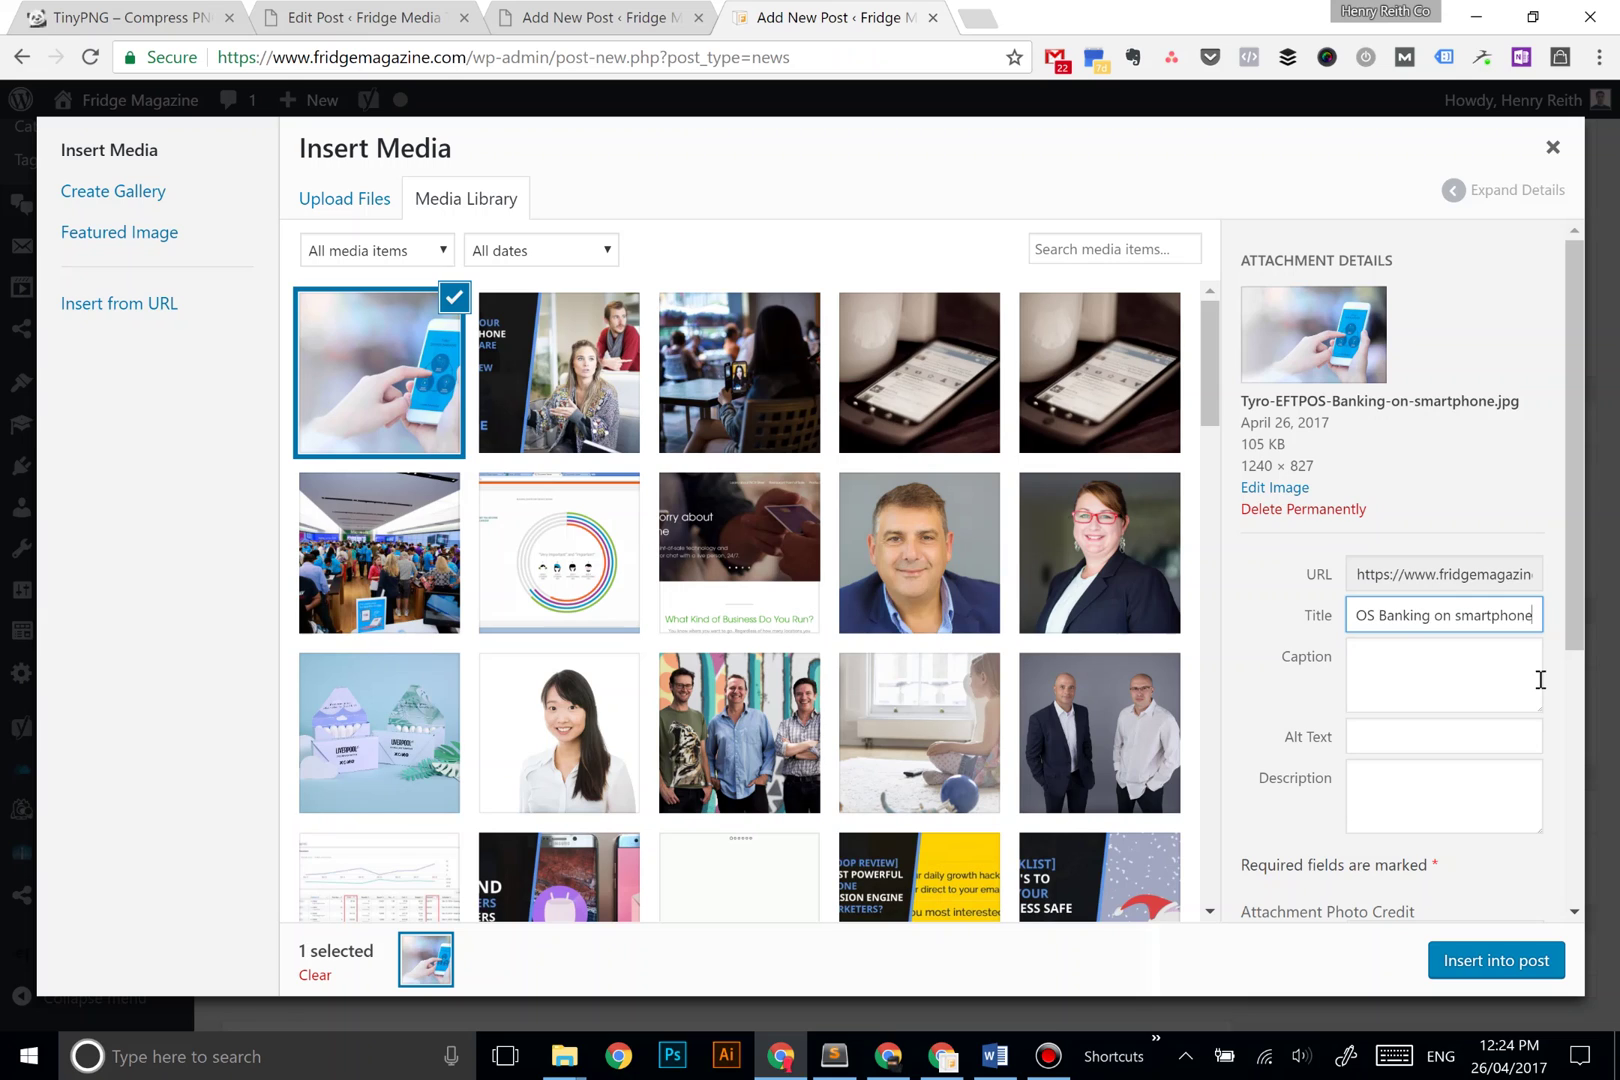
- Set the image caption to "Tyro's Banking App"
left_click(1540, 680)
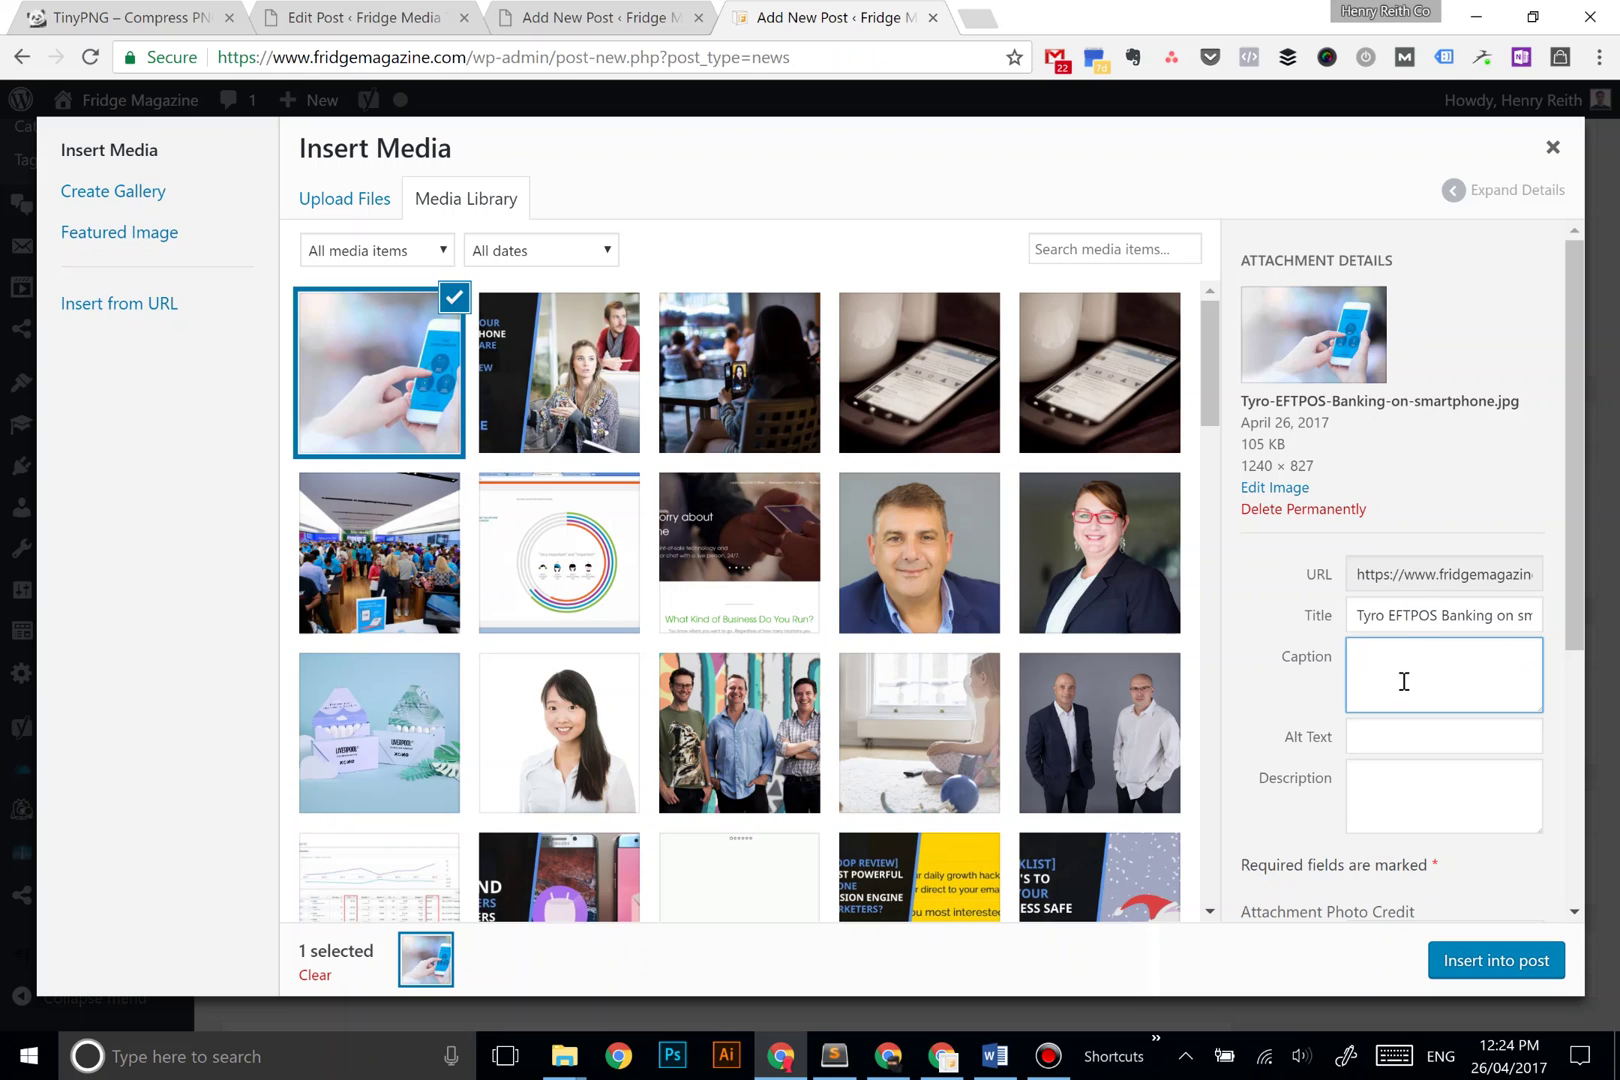
type("Tyro's Banking App")
key("Tab")
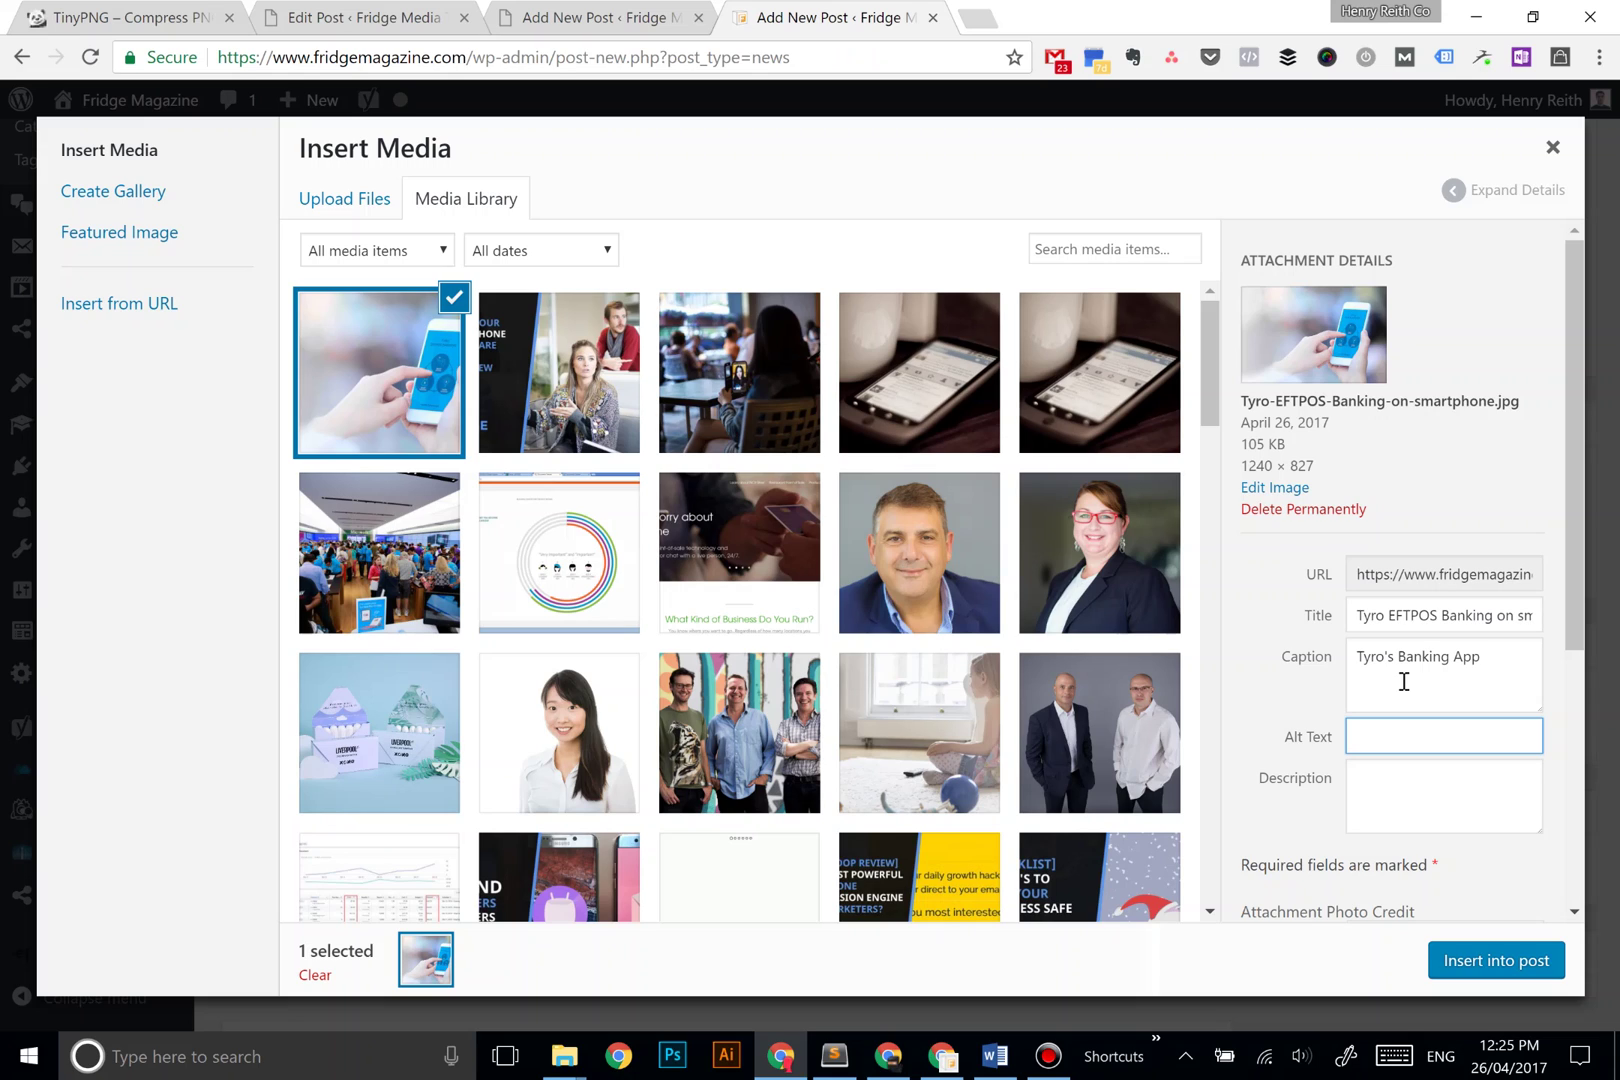
- Set the image's alt text and description to "Image of Tyro's EFTPOS banking app being used on a smartphone"
type("mage of")
type(" Ty")
type("ro's ")
type("EFTPO")
type("S ")
type("banking")
type(" app ")
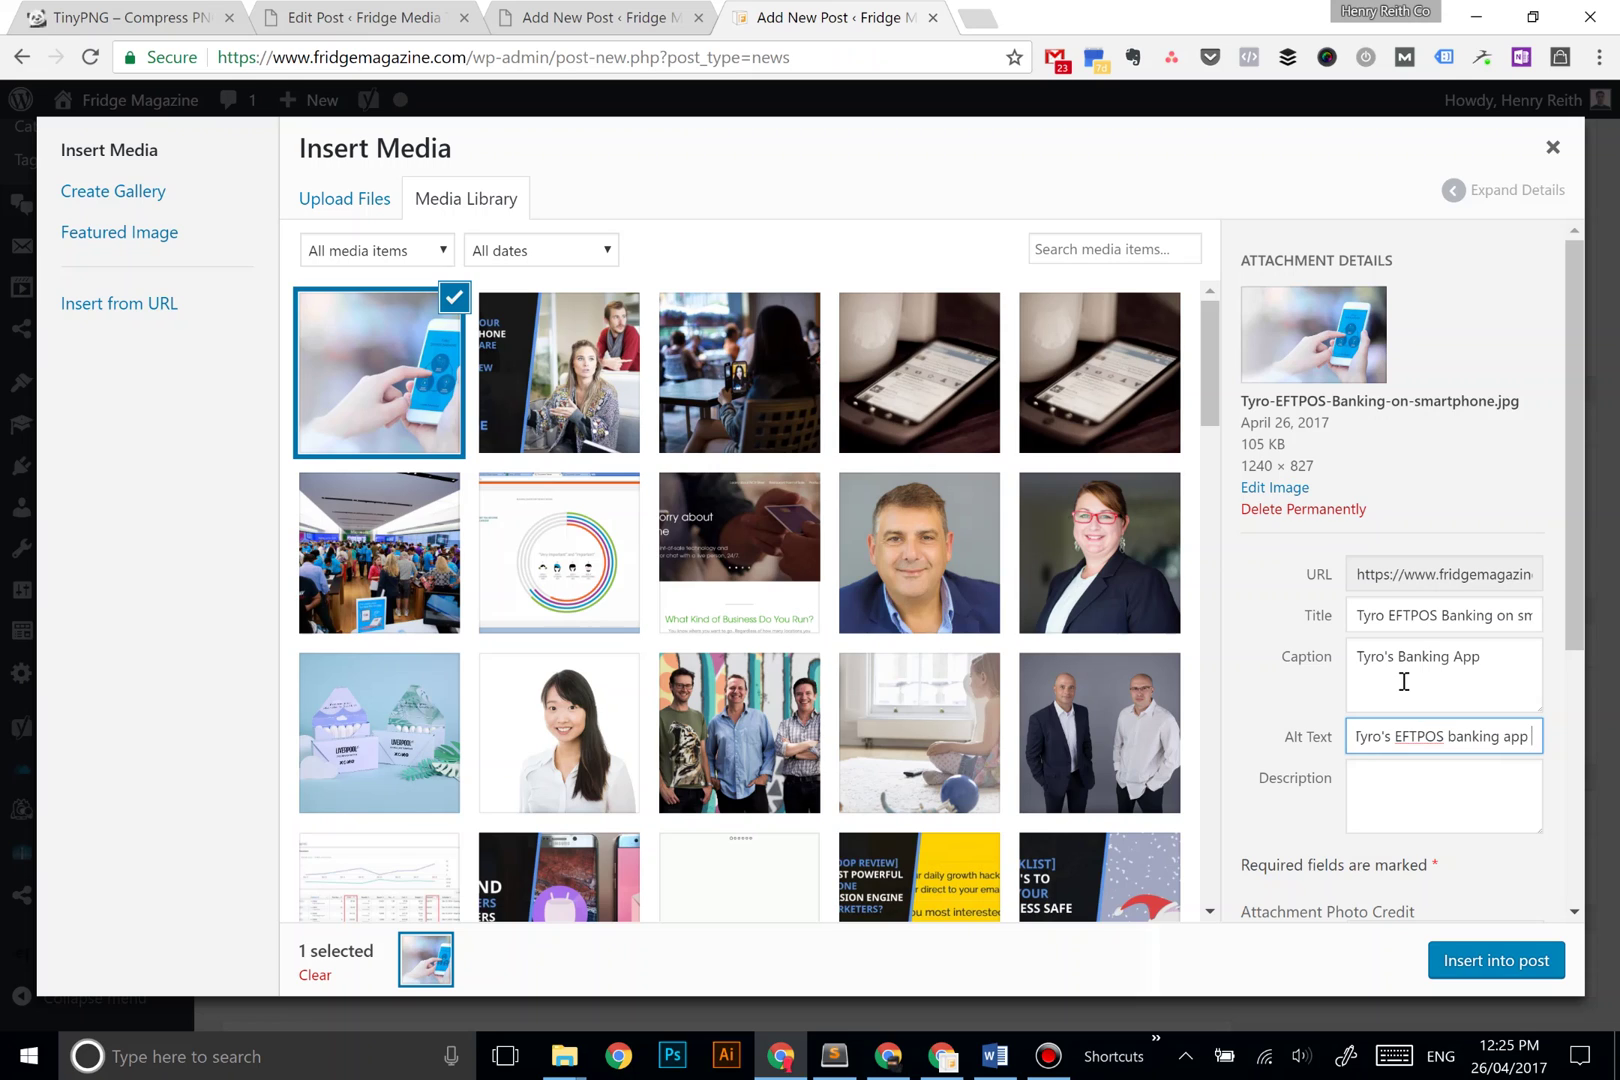
type("being us")
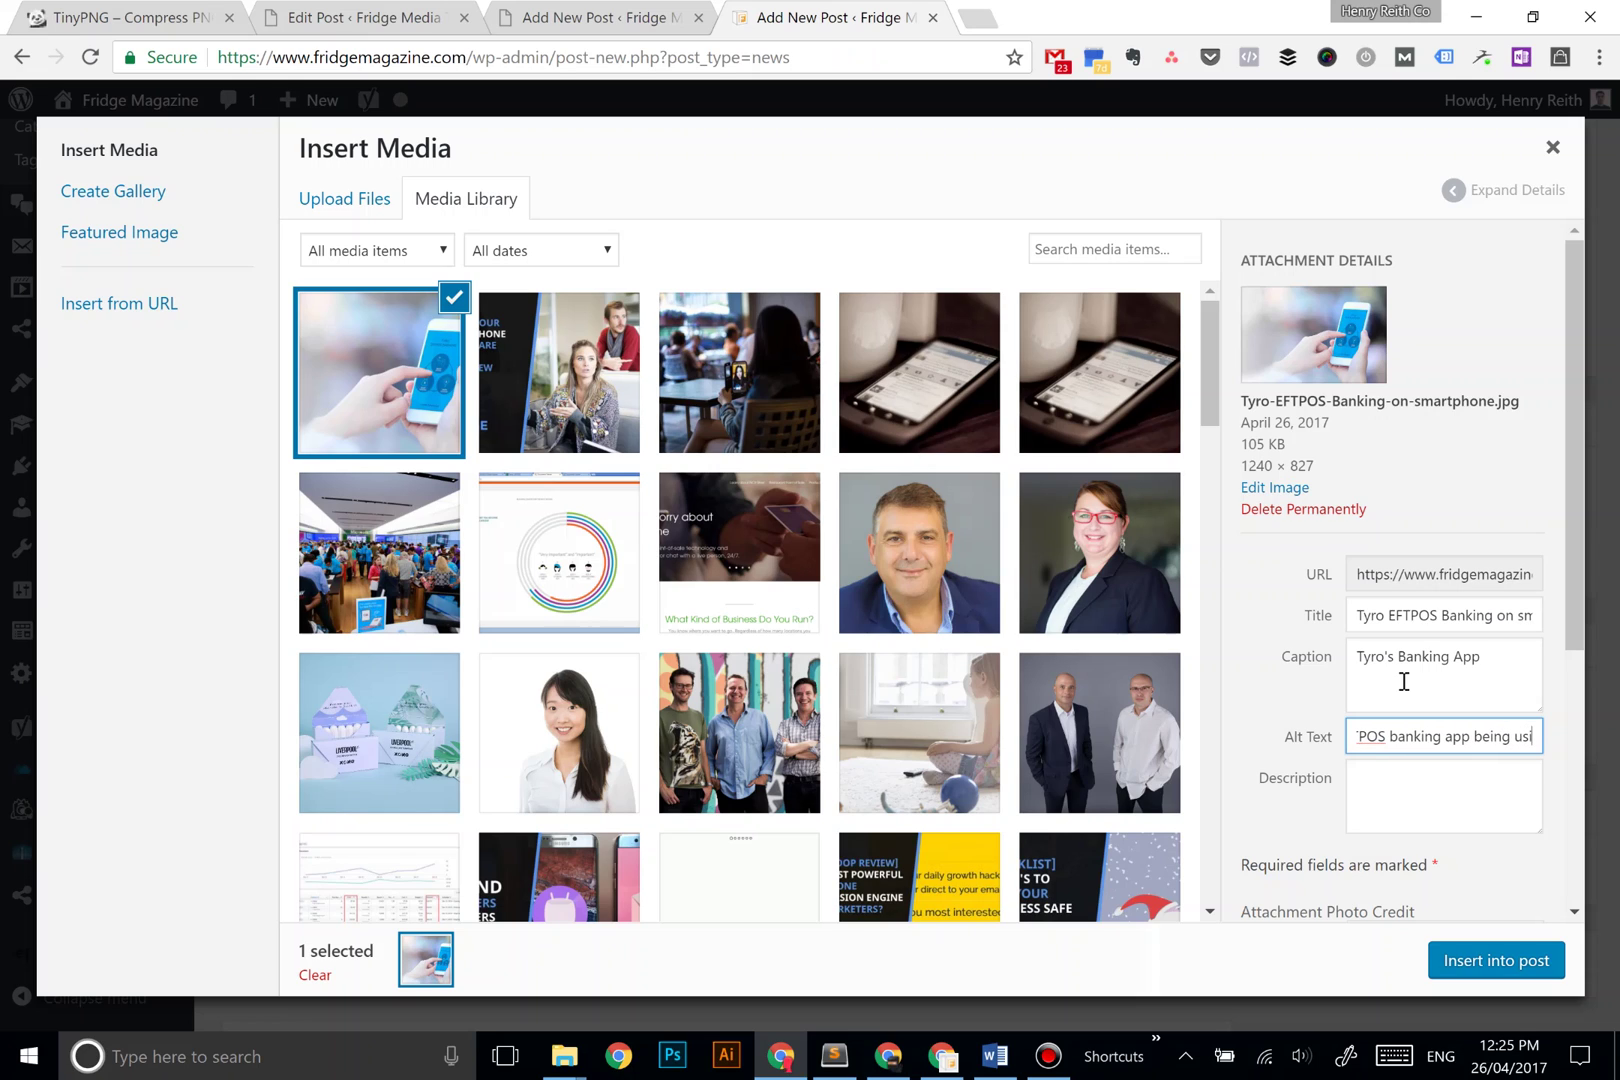
type("ed o")
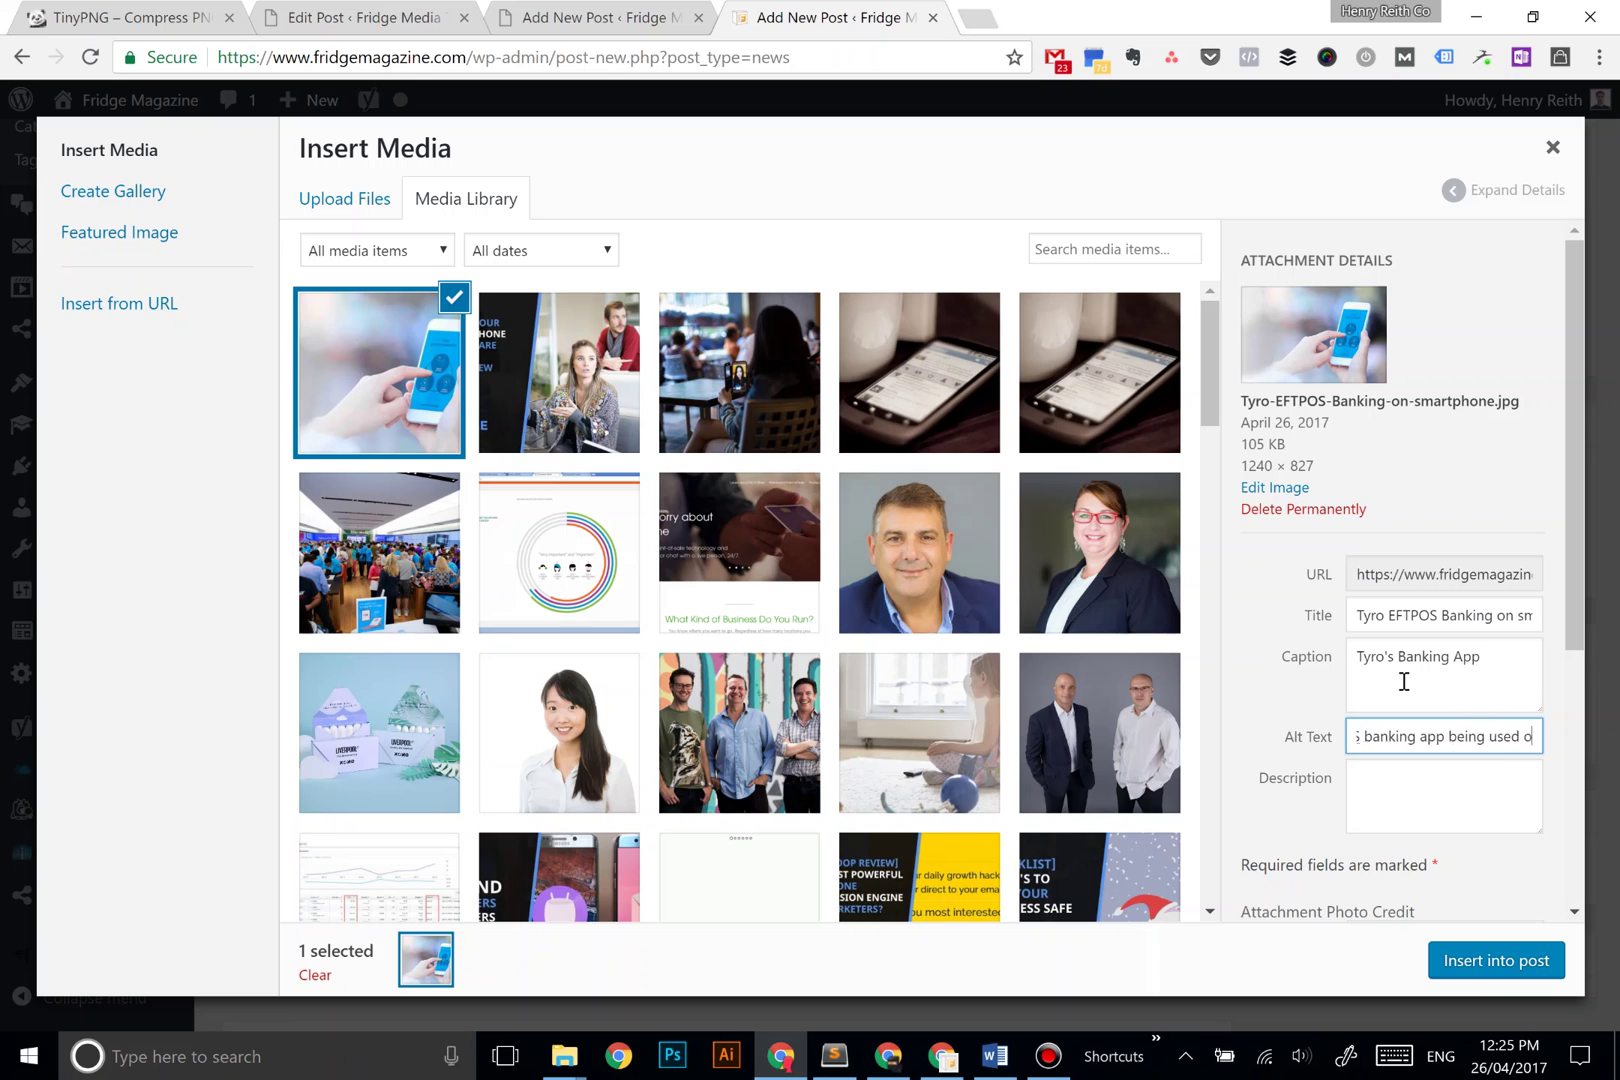
type("n a smartphone")
key("Tab")
type("Image of Tyro's EFTPOS banking app being used on a smartphone")
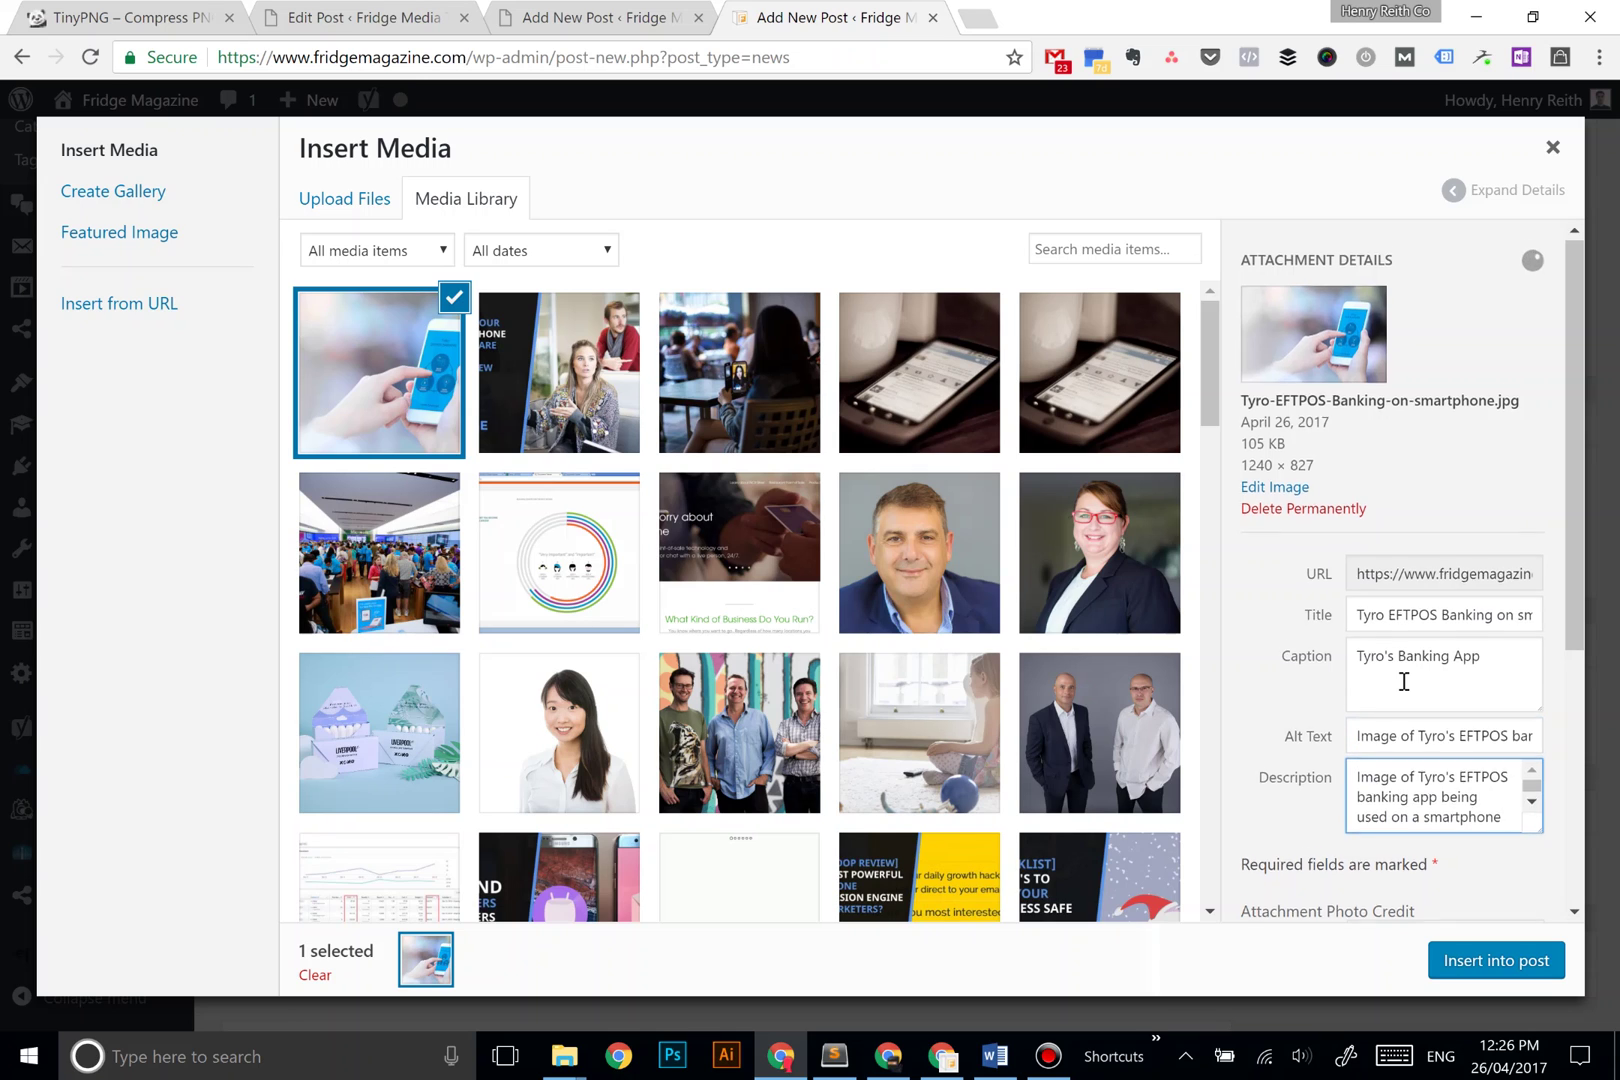
scroll(1404, 681, "down", 3)
left_click(1401, 683)
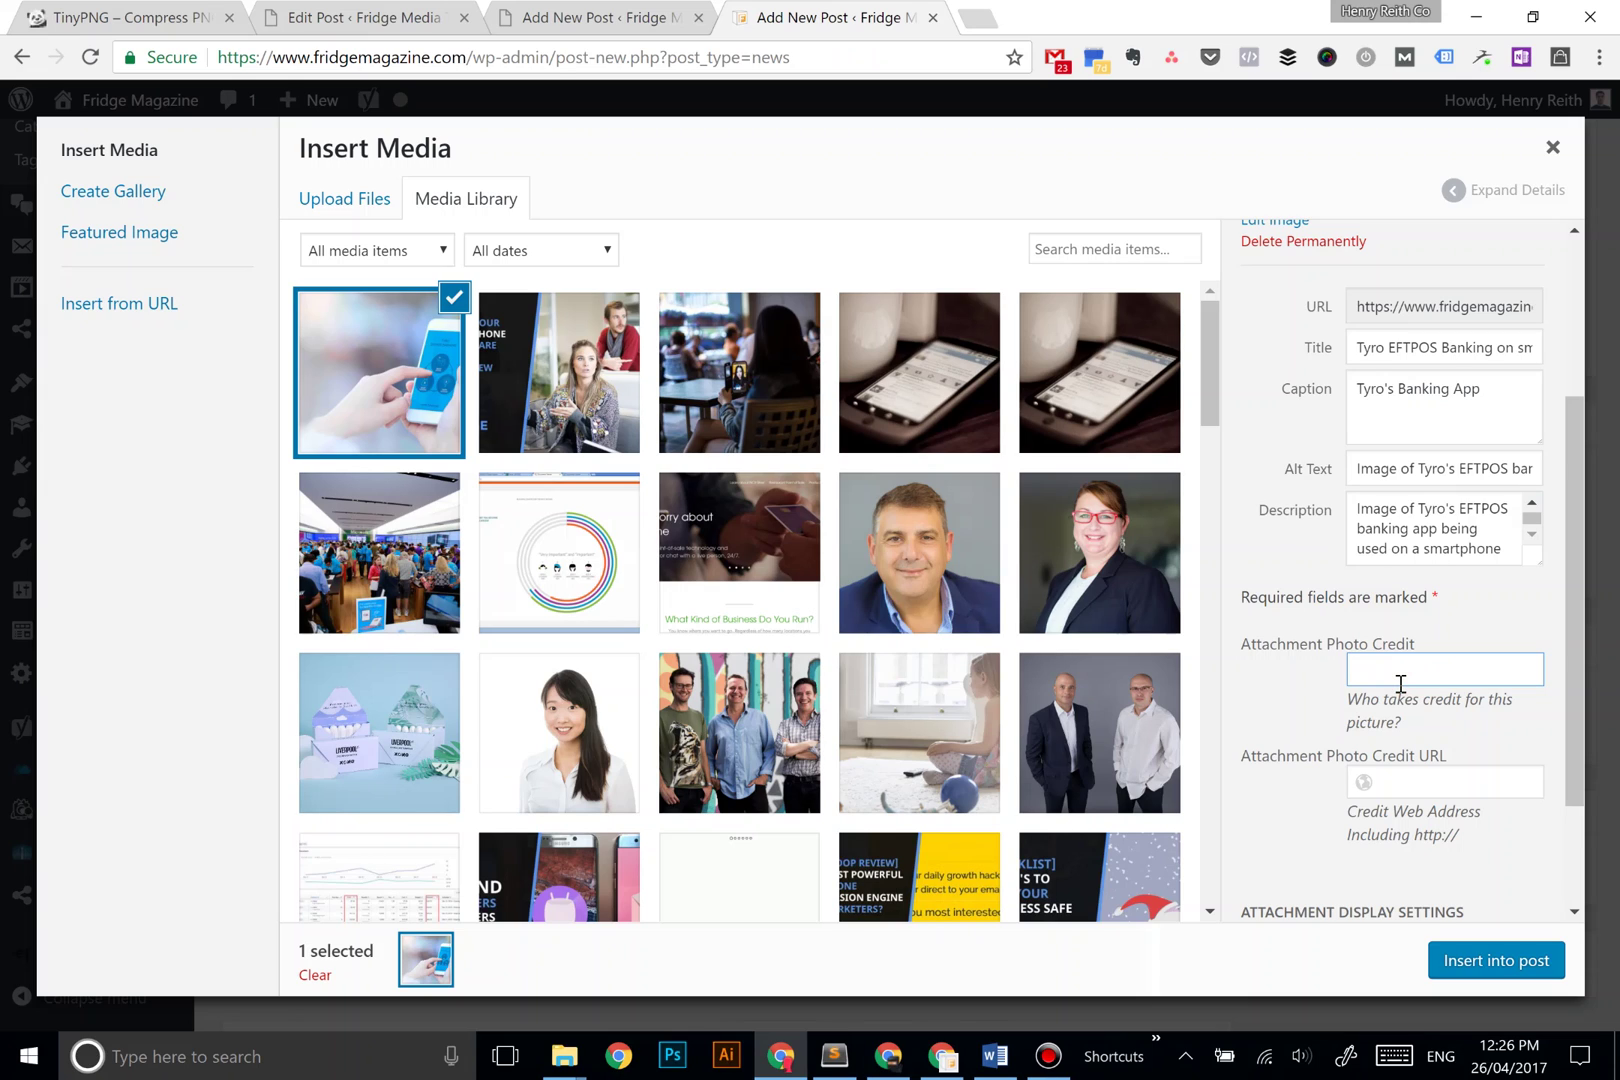
type("Tyro")
left_click(1410, 785)
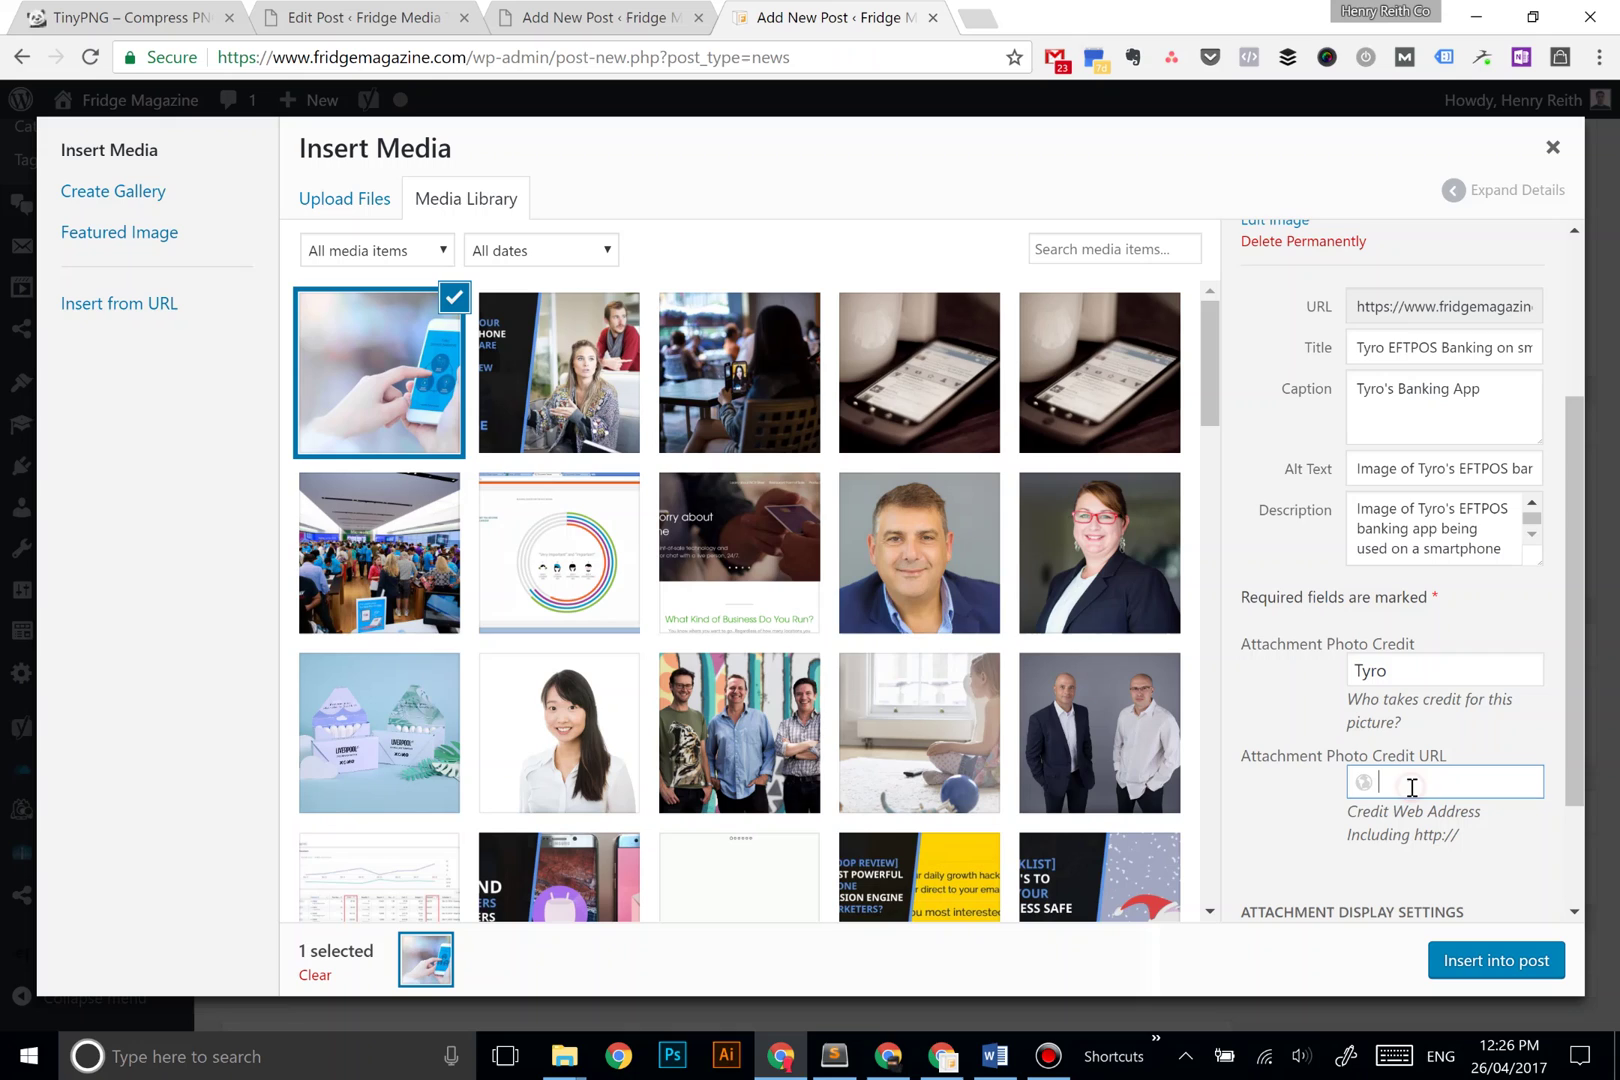
type("http://tyro.com")
left_click(885, 1060)
scroll(709, 665, "down", 2)
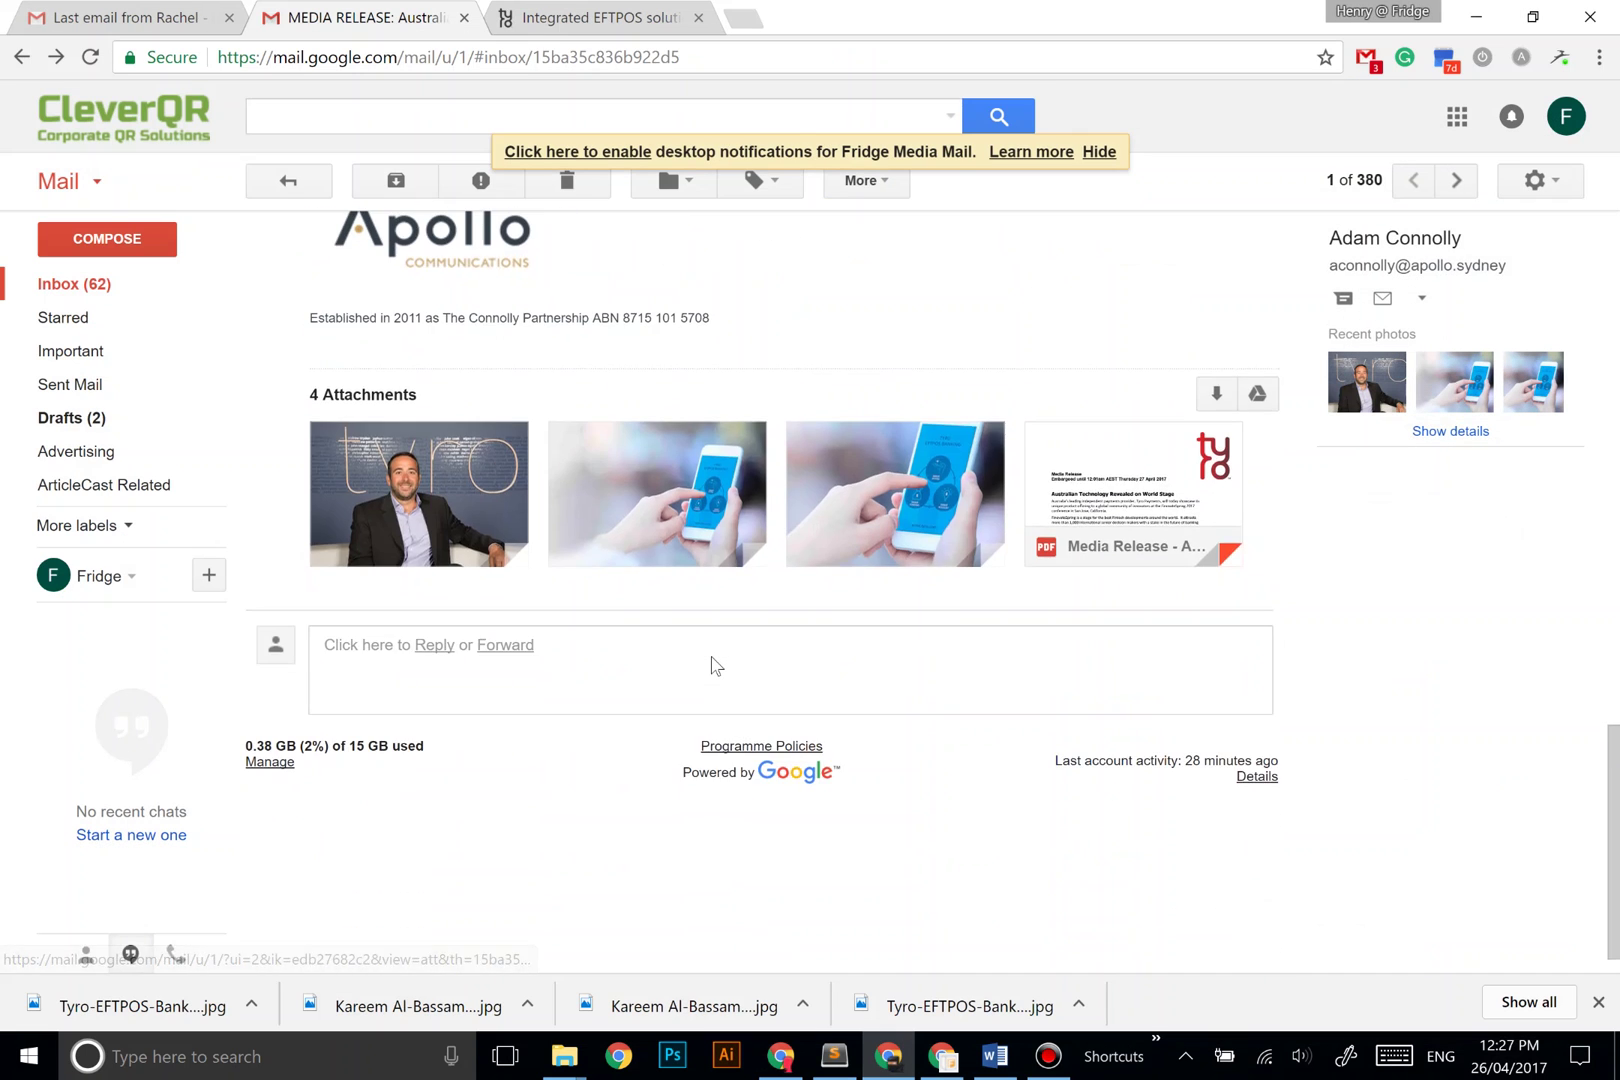
scroll(712, 665, "up", 6)
scroll(712, 665, "up", 2)
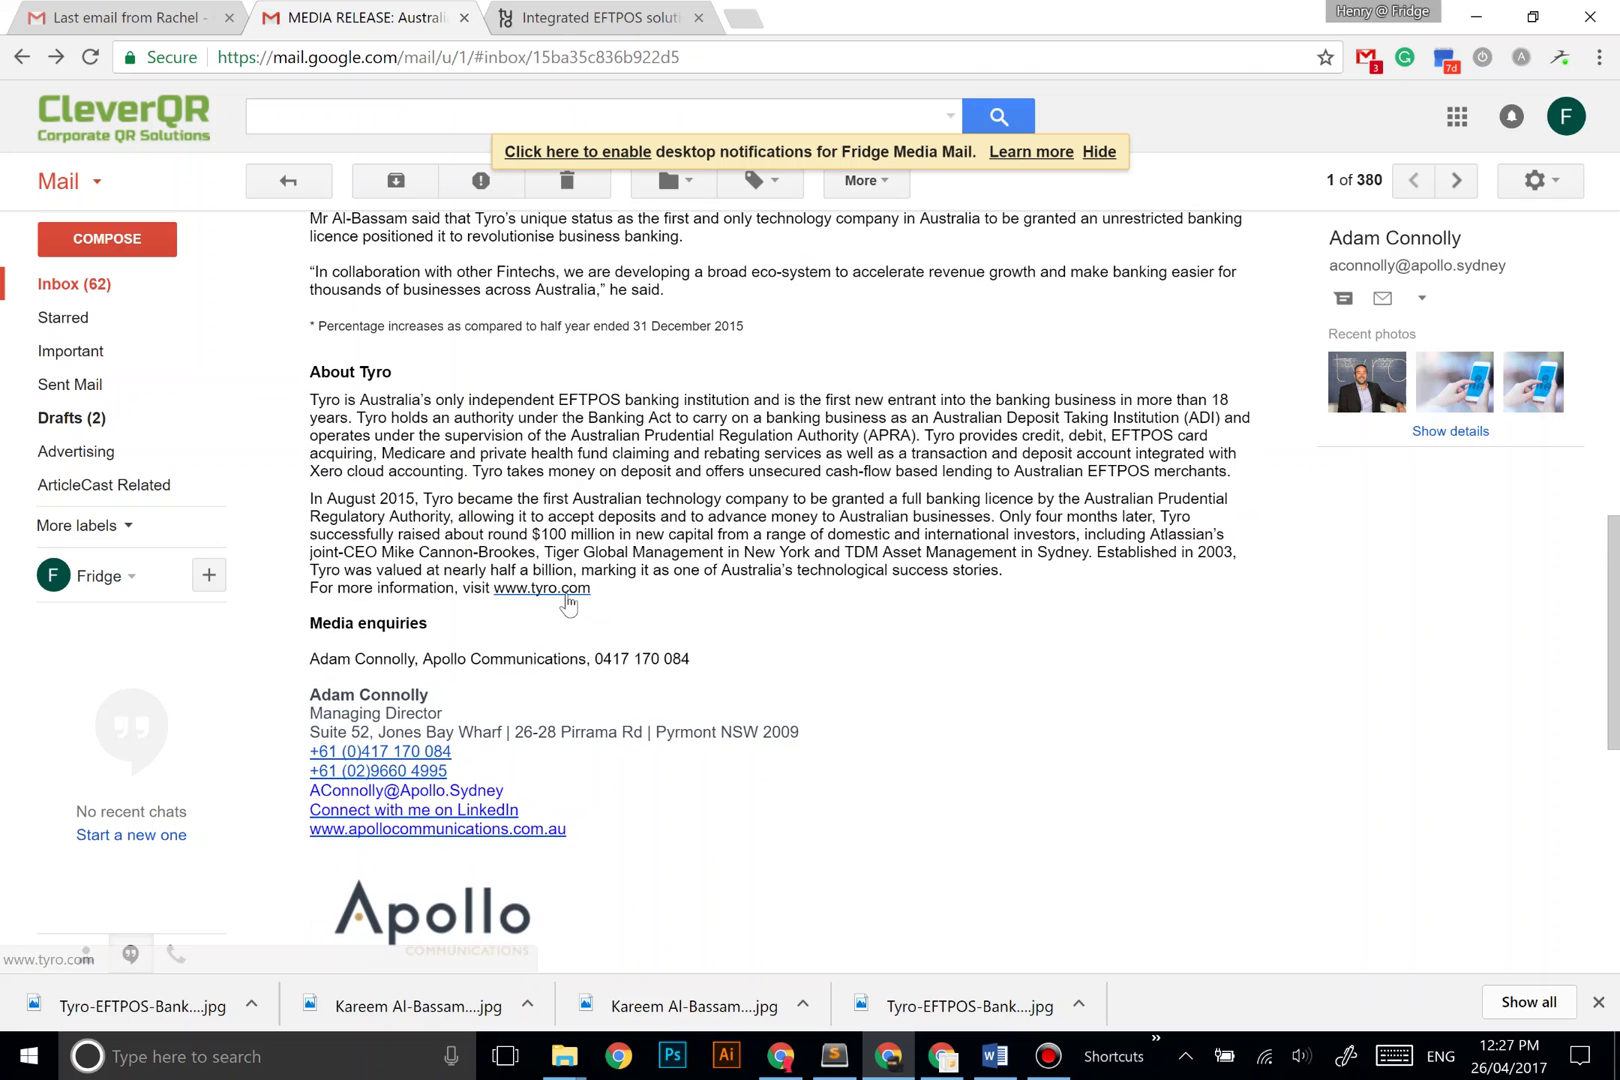
left_click(562, 590)
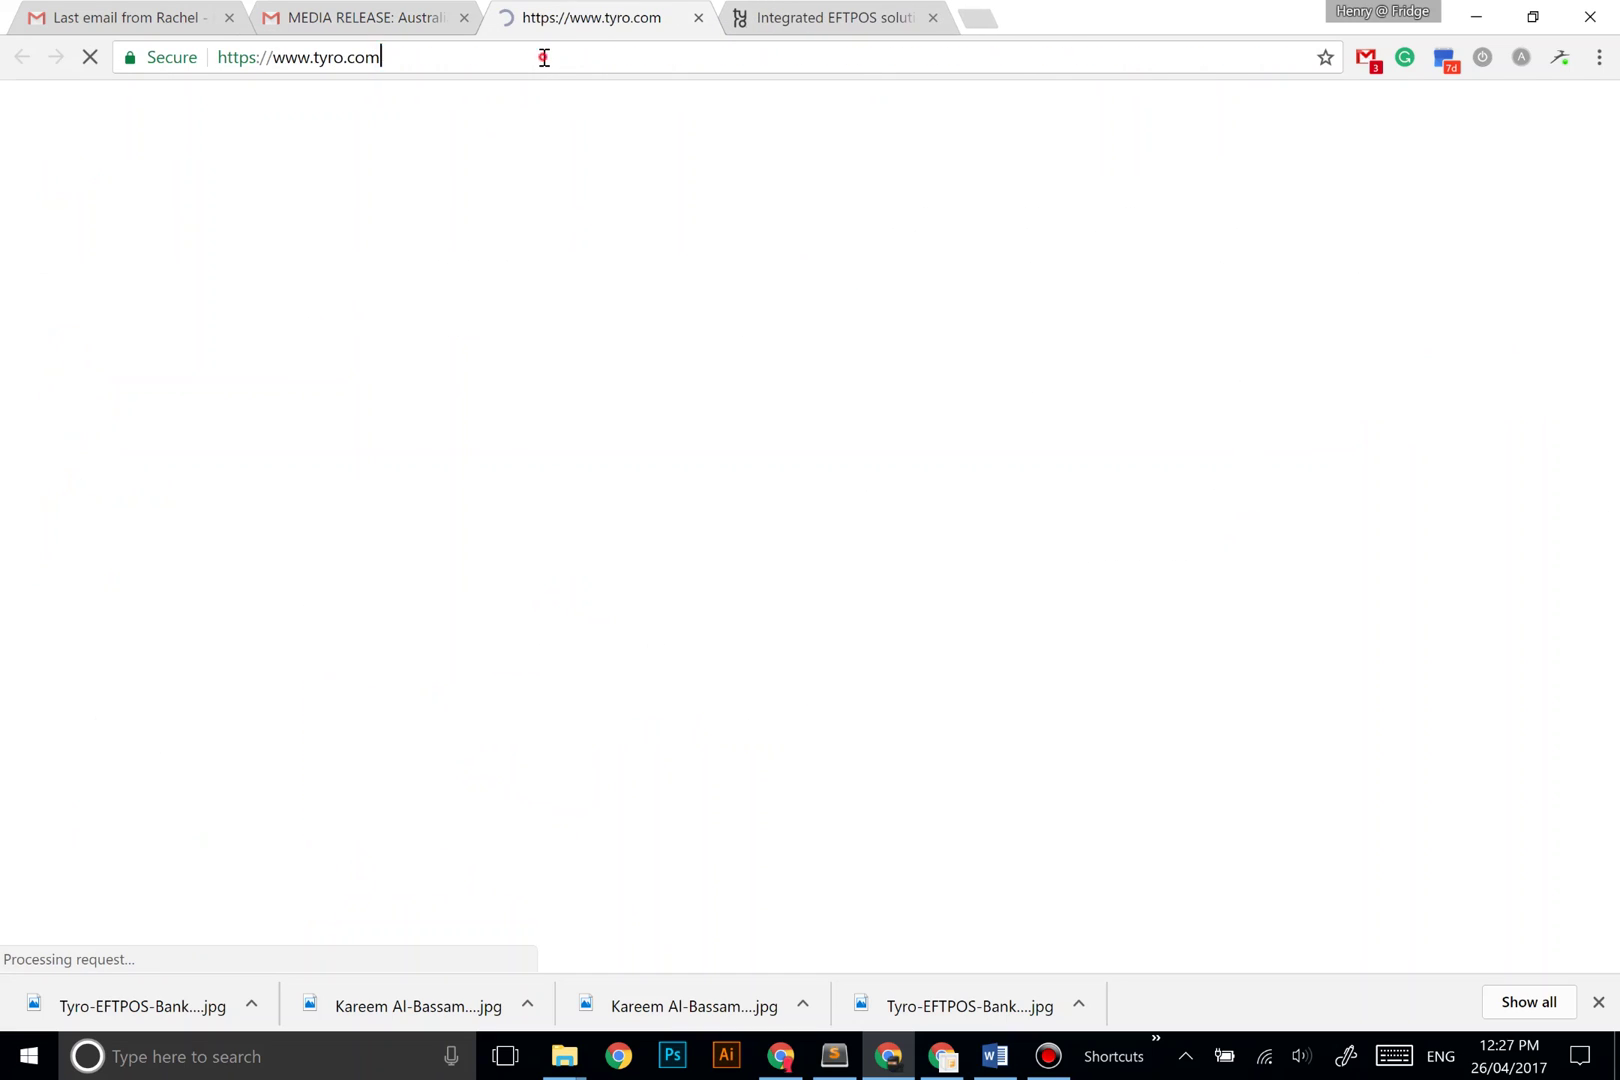
left_click(544, 57)
key("ctrl+c")
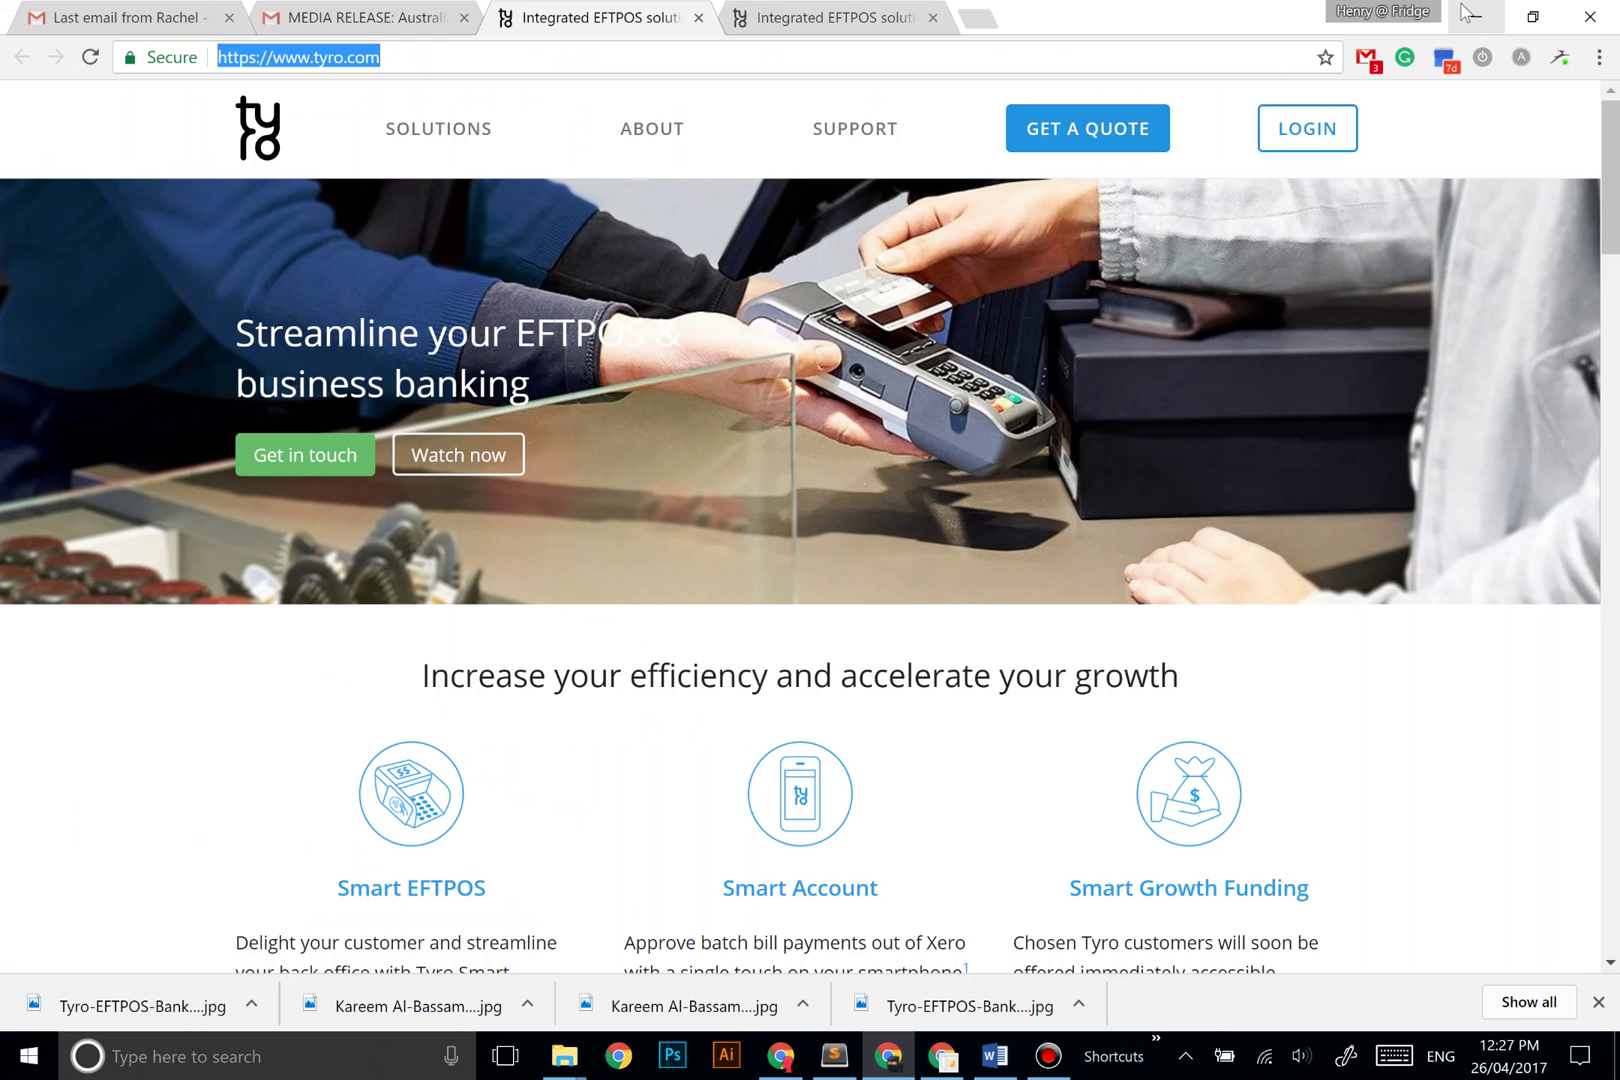
left_click(1478, 18)
left_click_drag(1497, 780, 1307, 790)
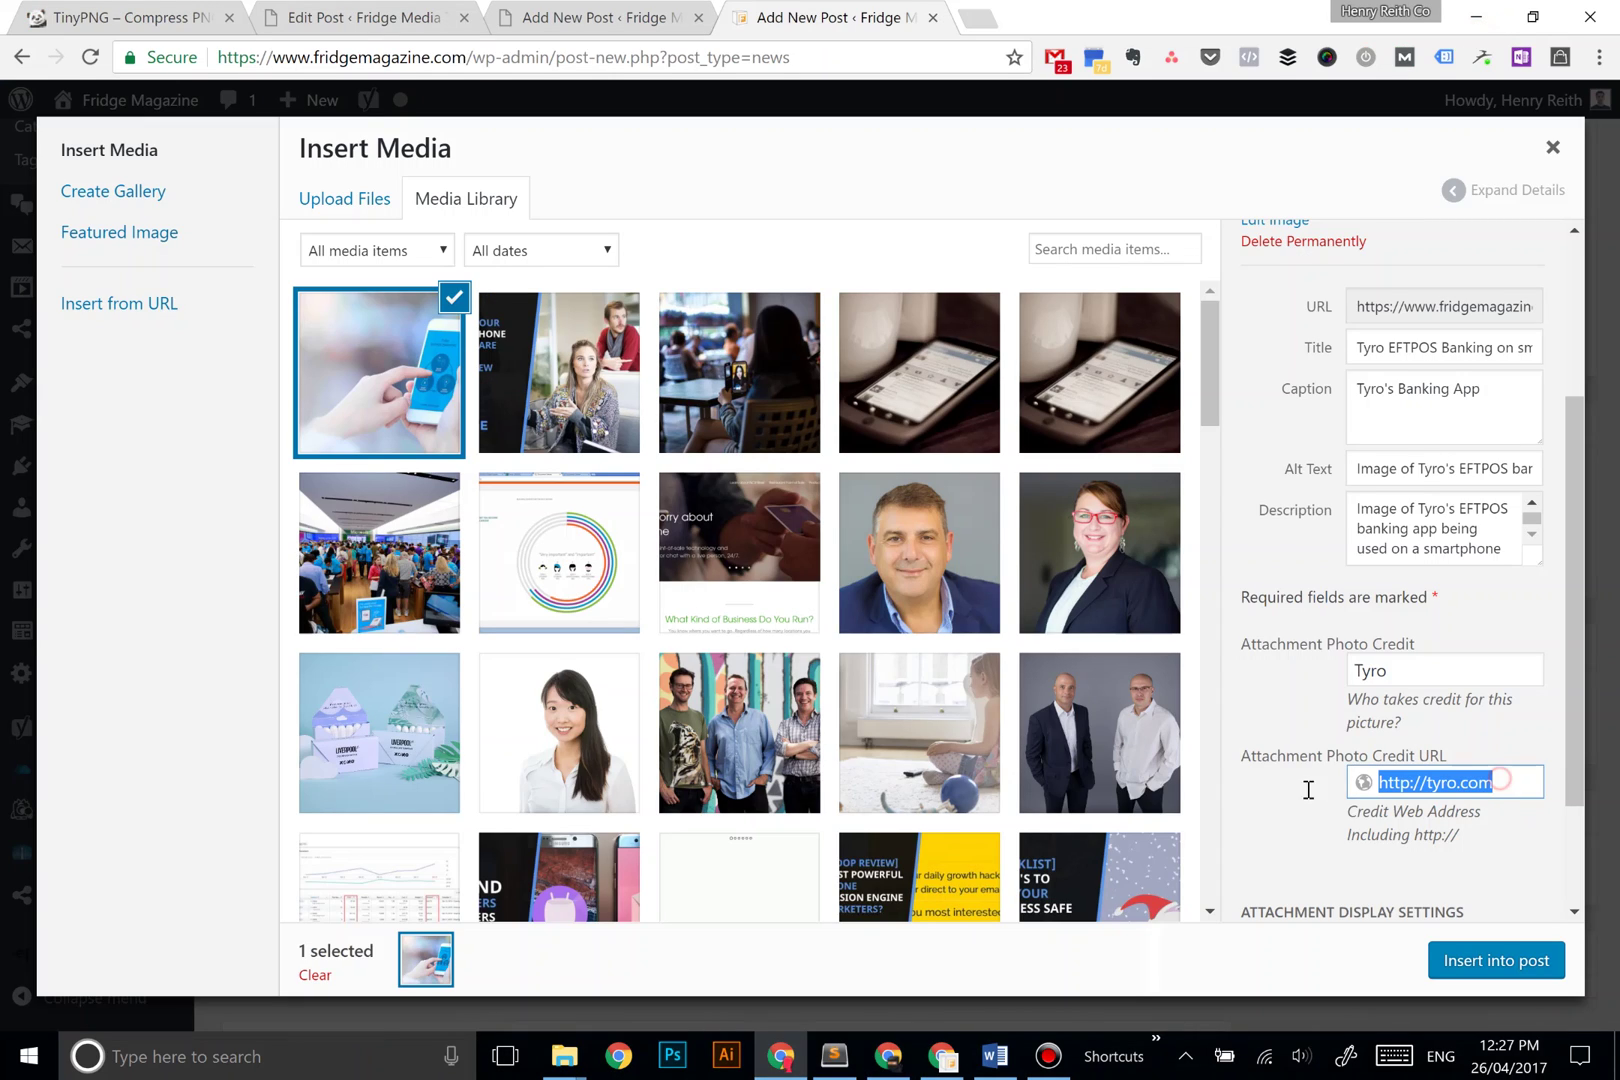
key("ctrl+v")
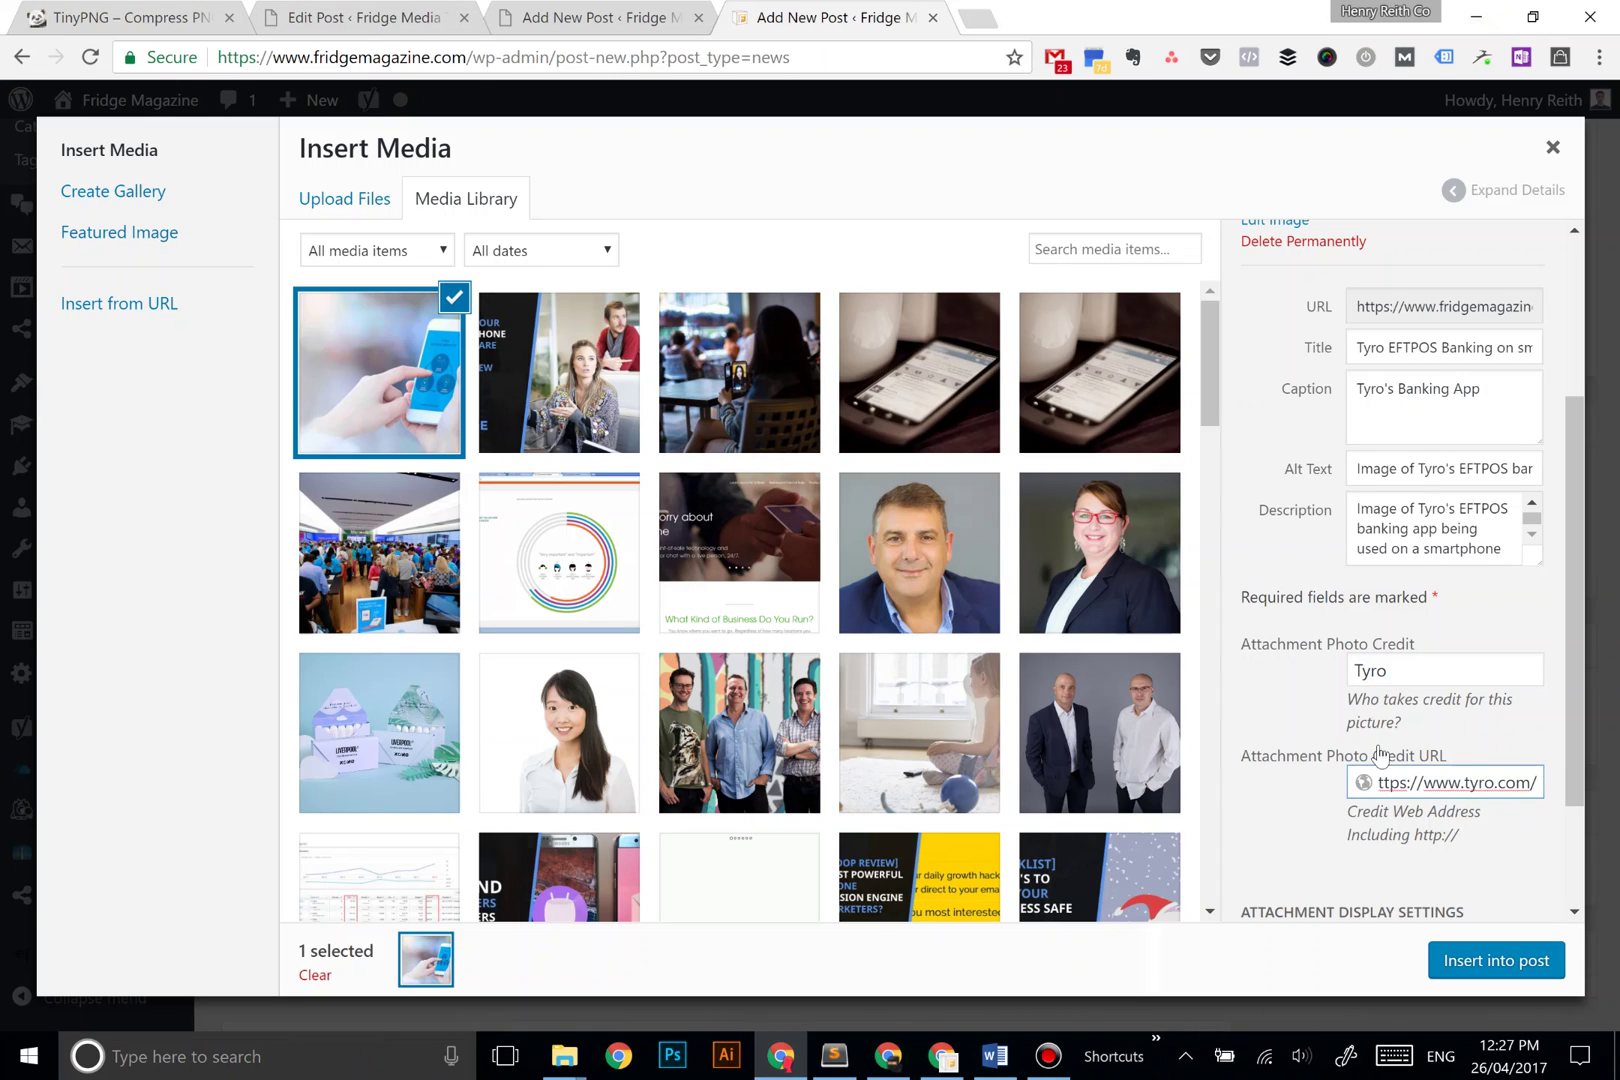
left_click(1430, 678)
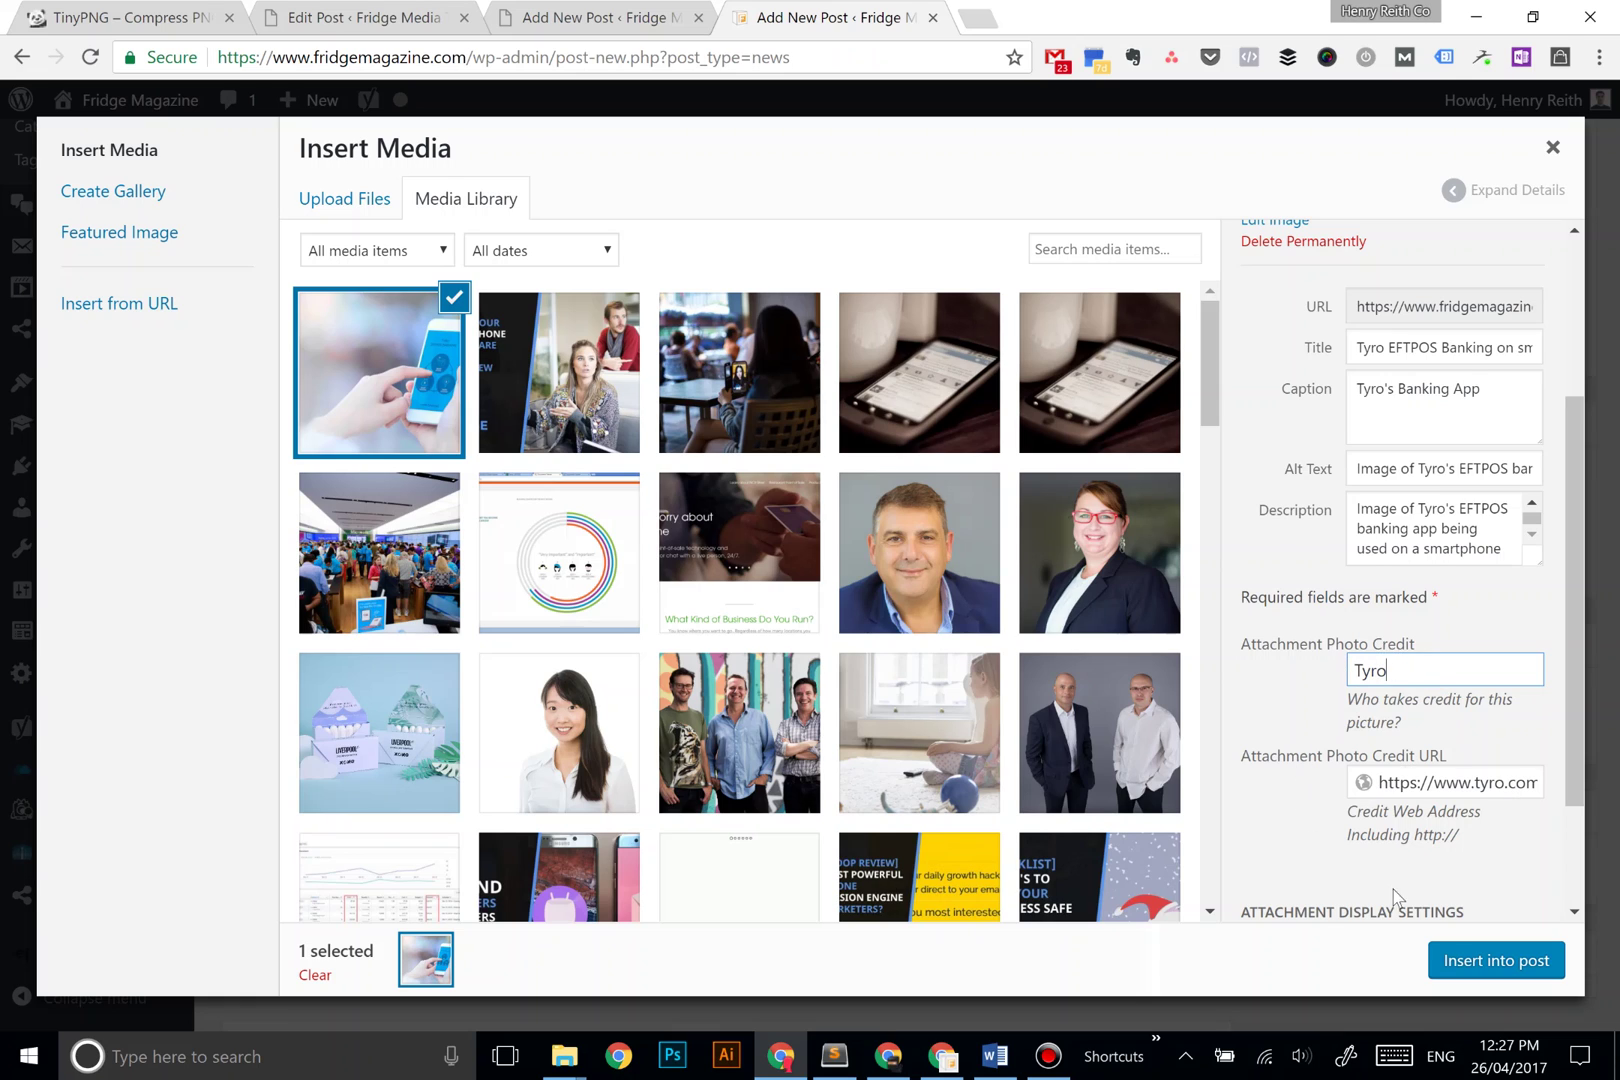
- Check the available alignment and size options in the image's attachment display settings
scroll(1365, 760, "down", 2)
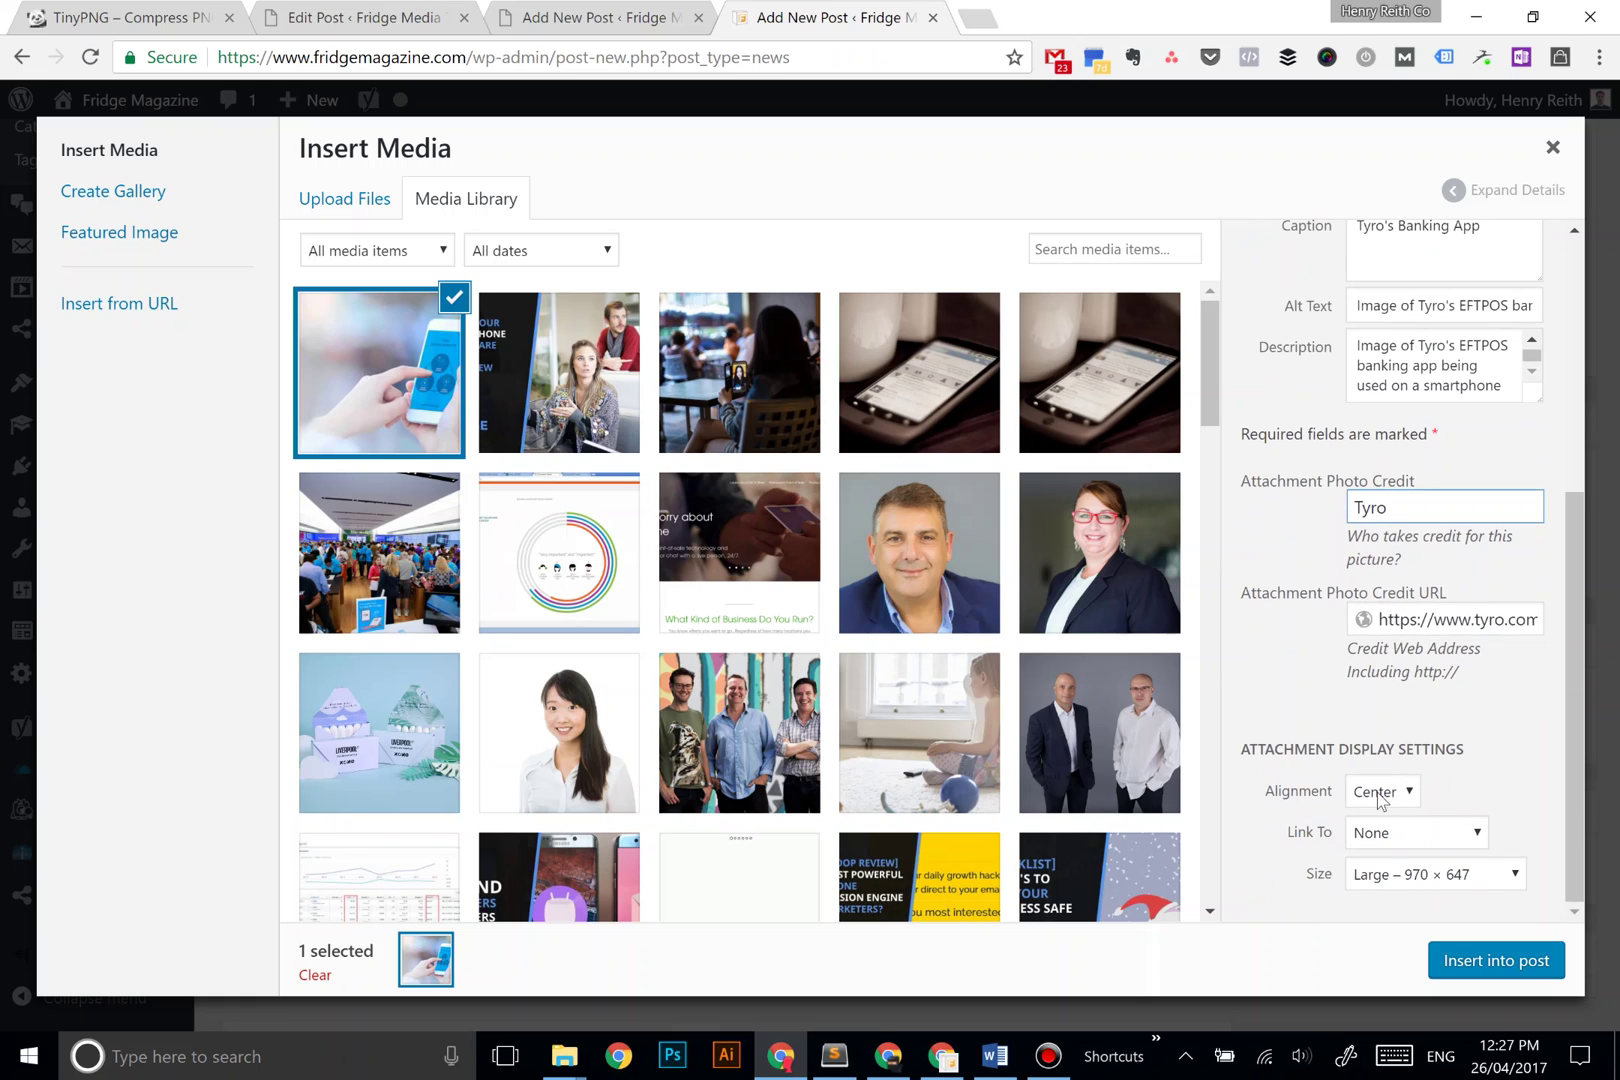
left_click(1378, 795)
left_click(1290, 788)
left_click(1403, 876)
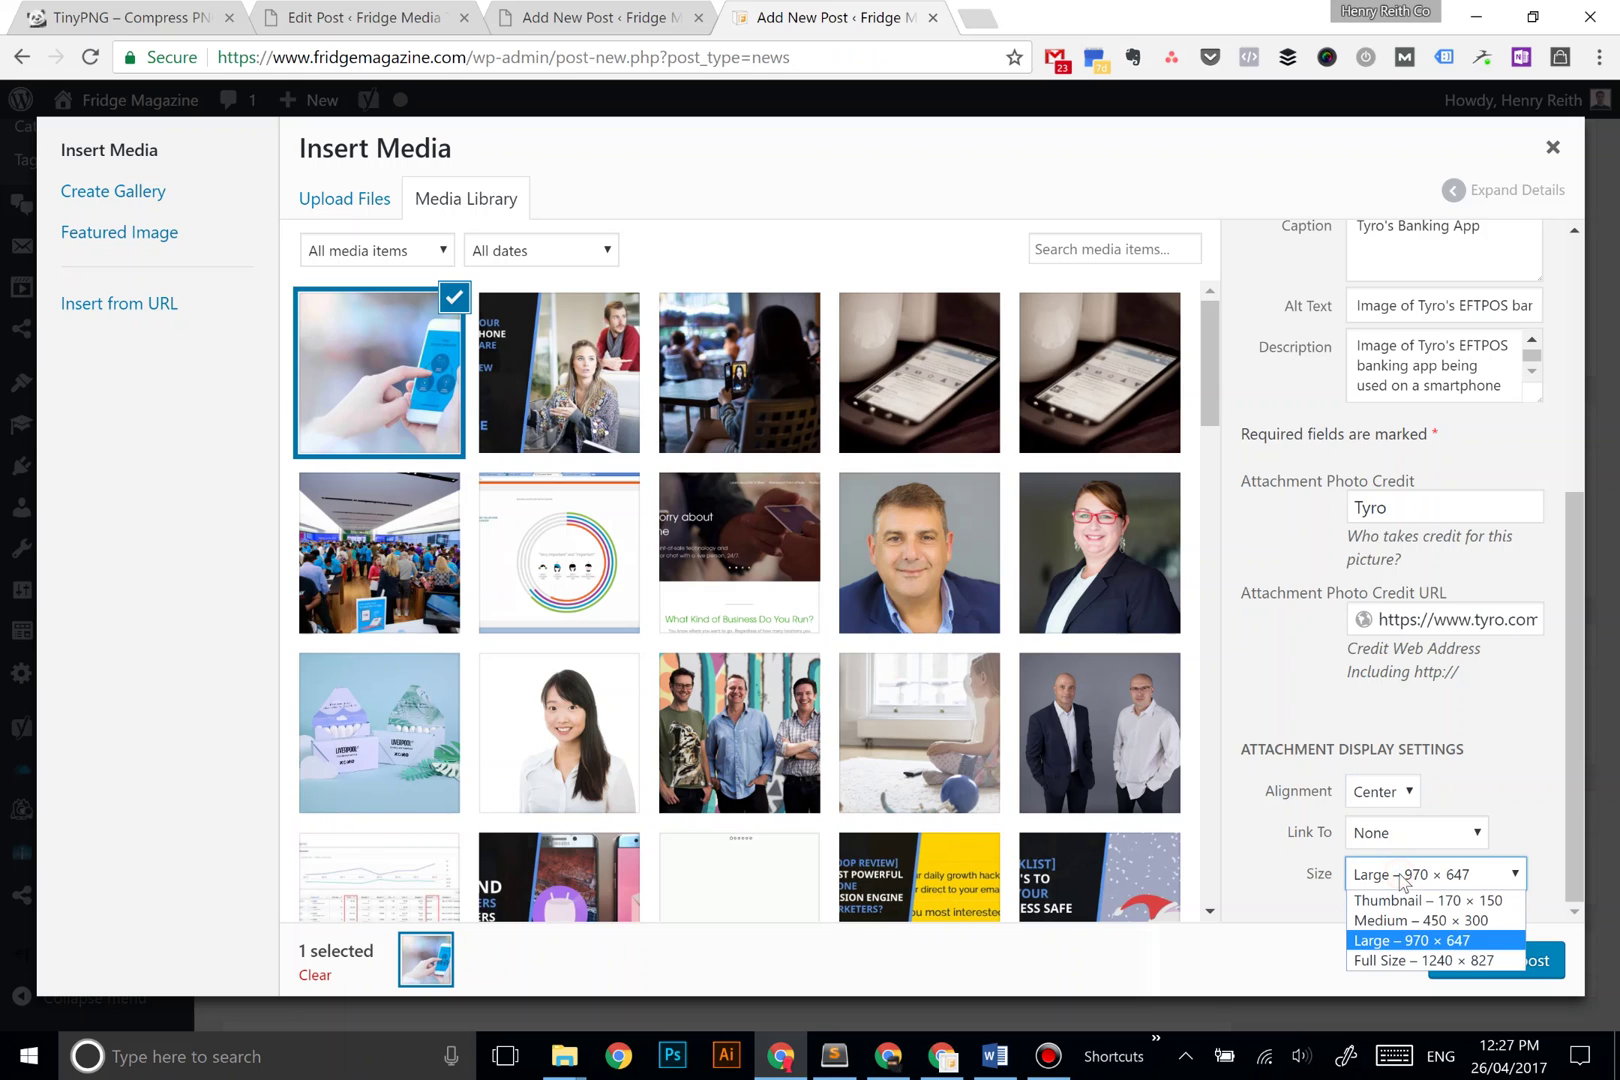
left_click(1399, 874)
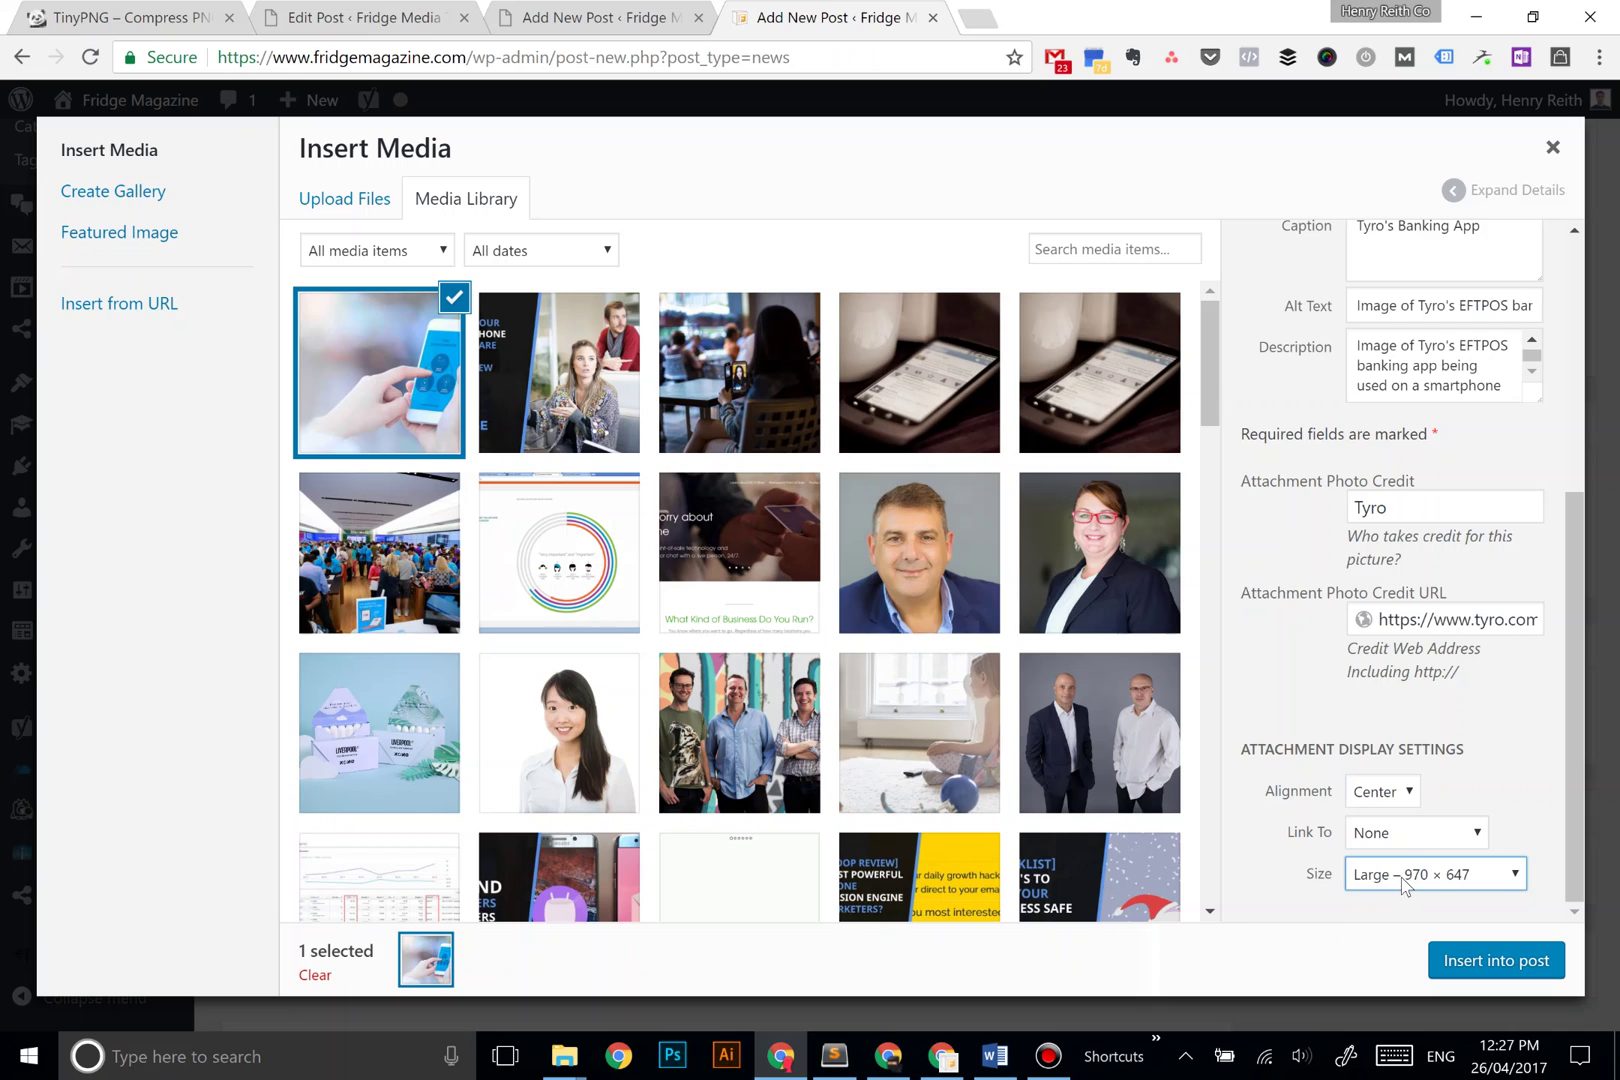
- Keep the image at Large – 970 × 647 with no link, recheck its attachment details and insert it into the post
left_click(1398, 880)
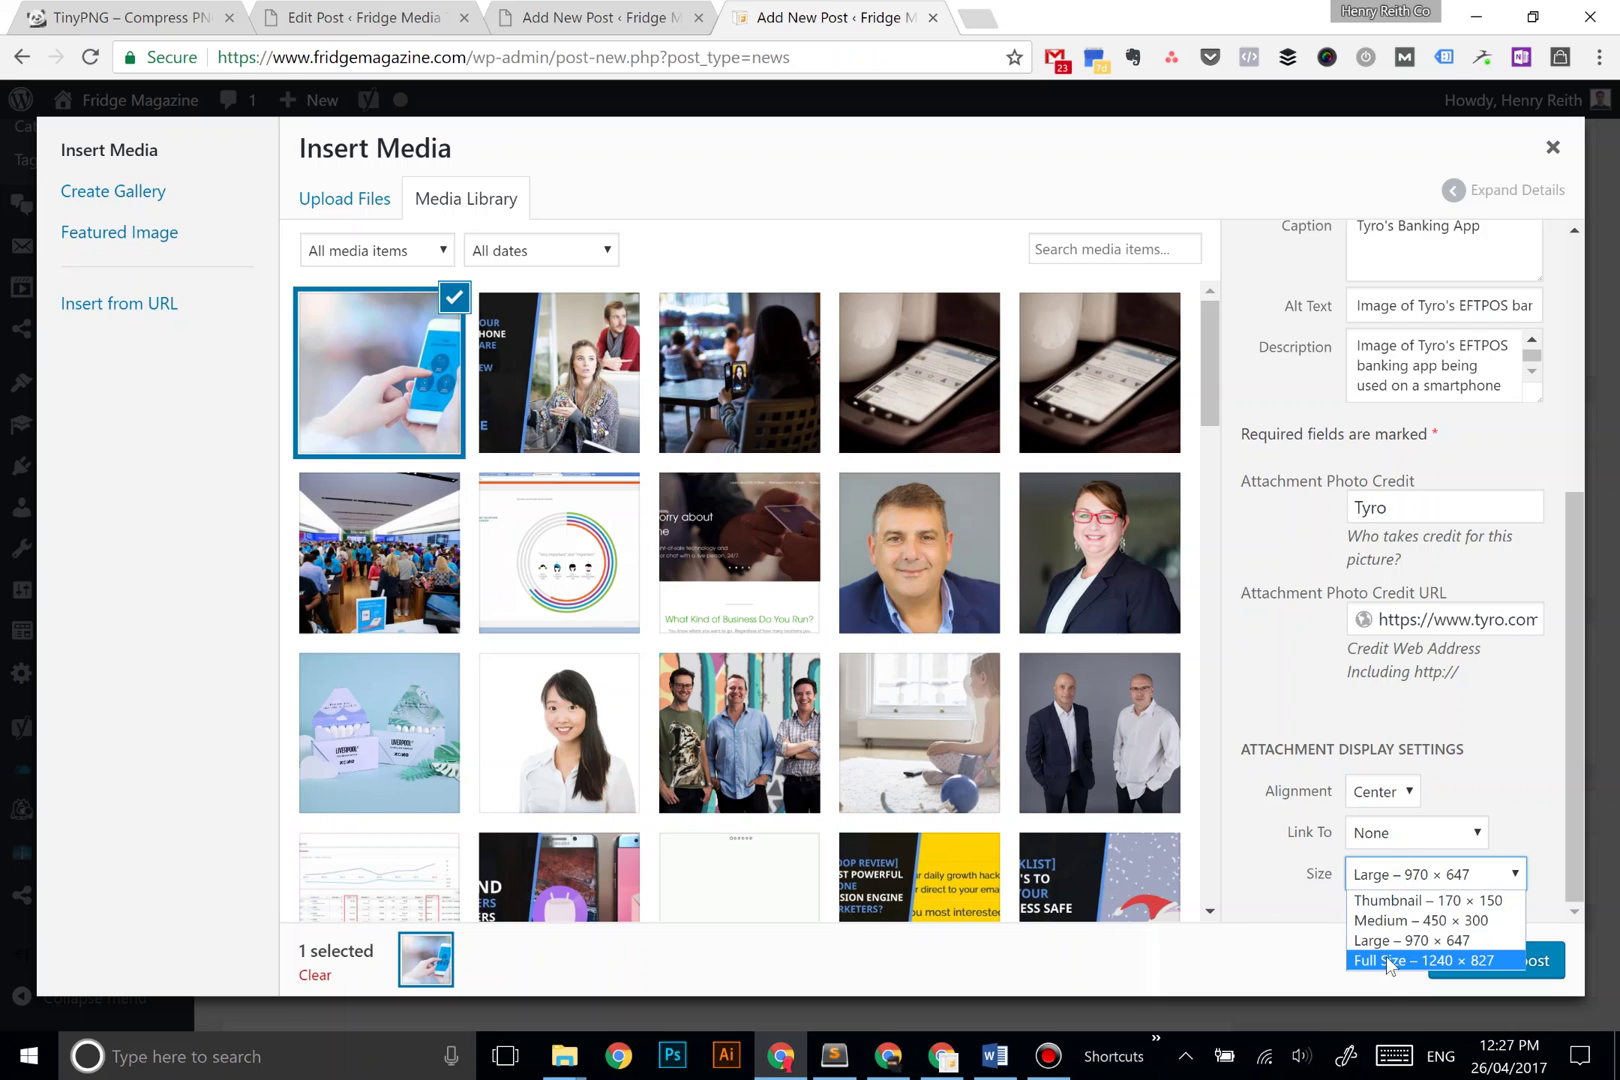
left_click(1386, 941)
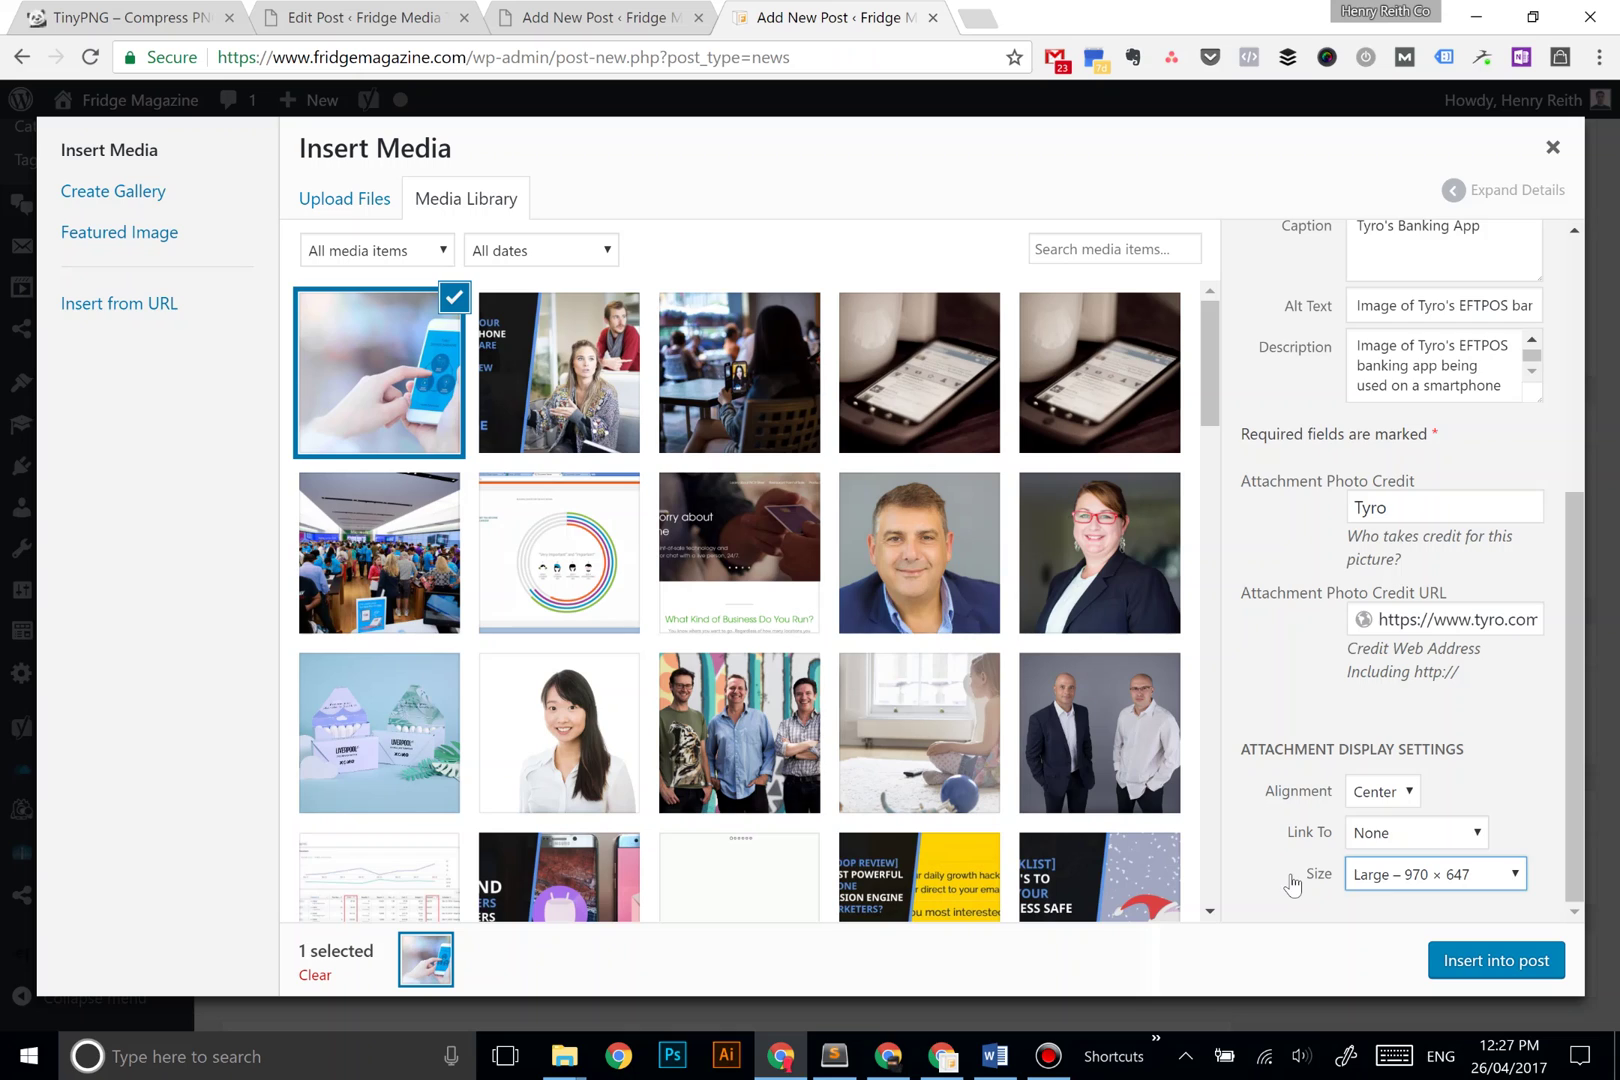
left_click(1392, 830)
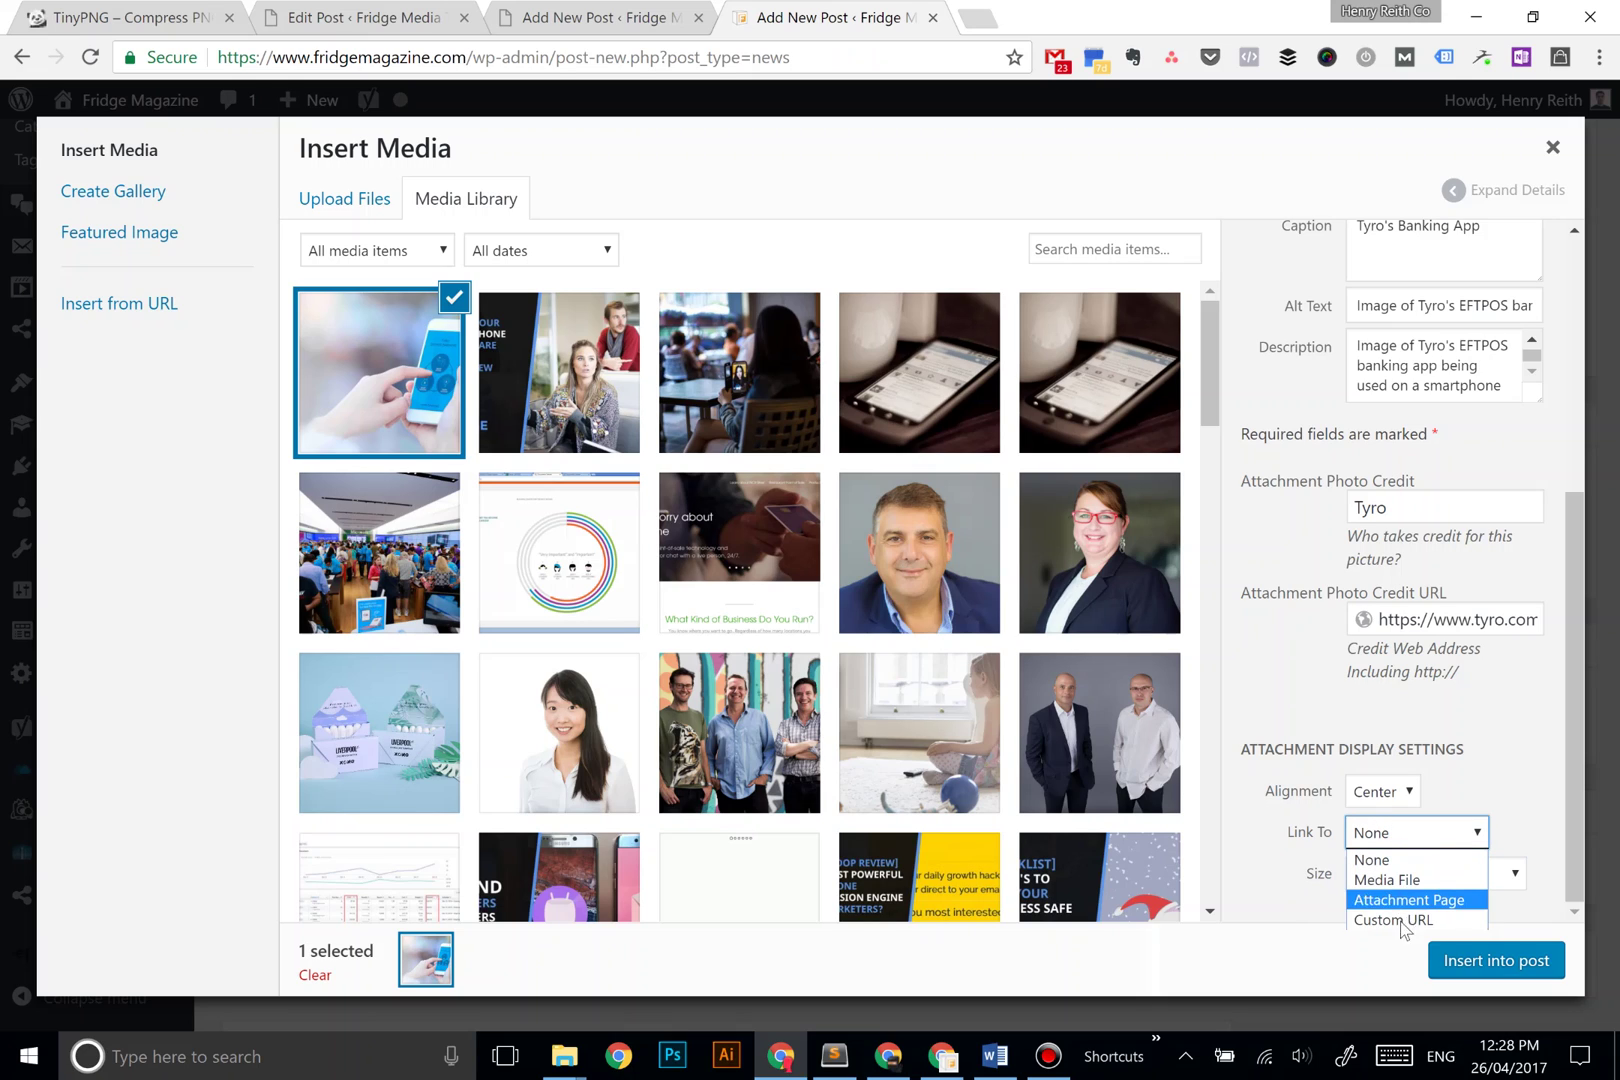
left_click(1253, 870)
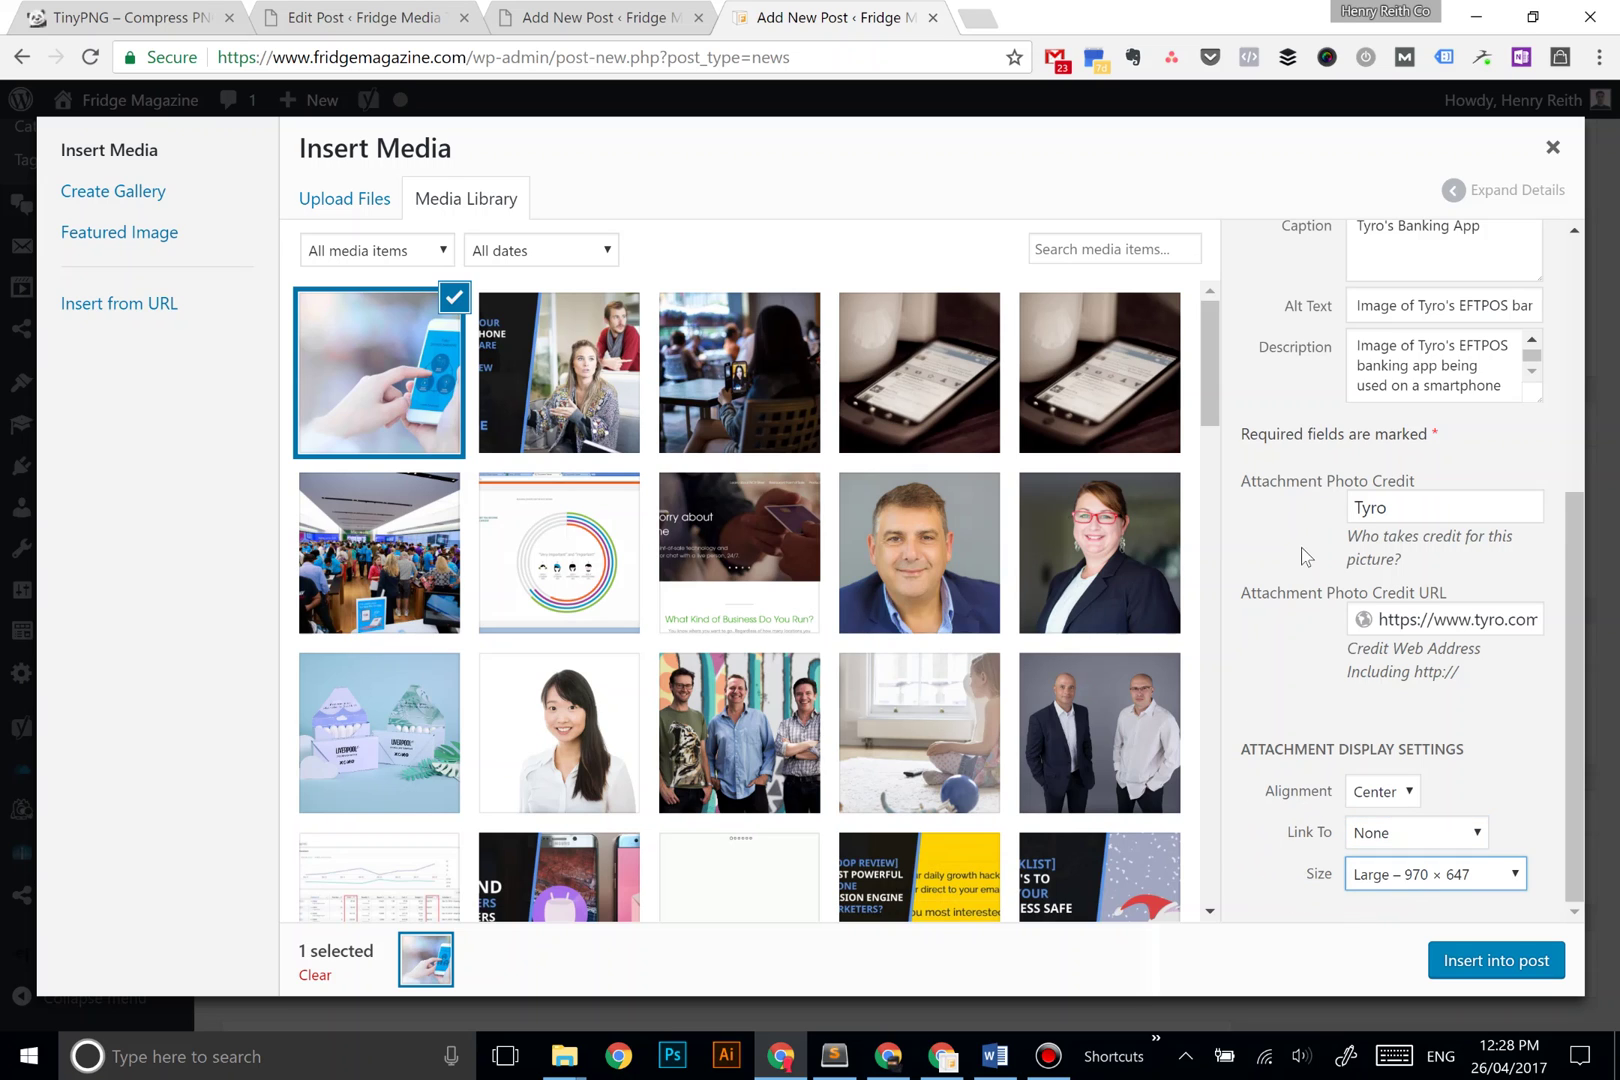
scroll(1306, 557, "up", 1)
scroll(1306, 557, "up", 3)
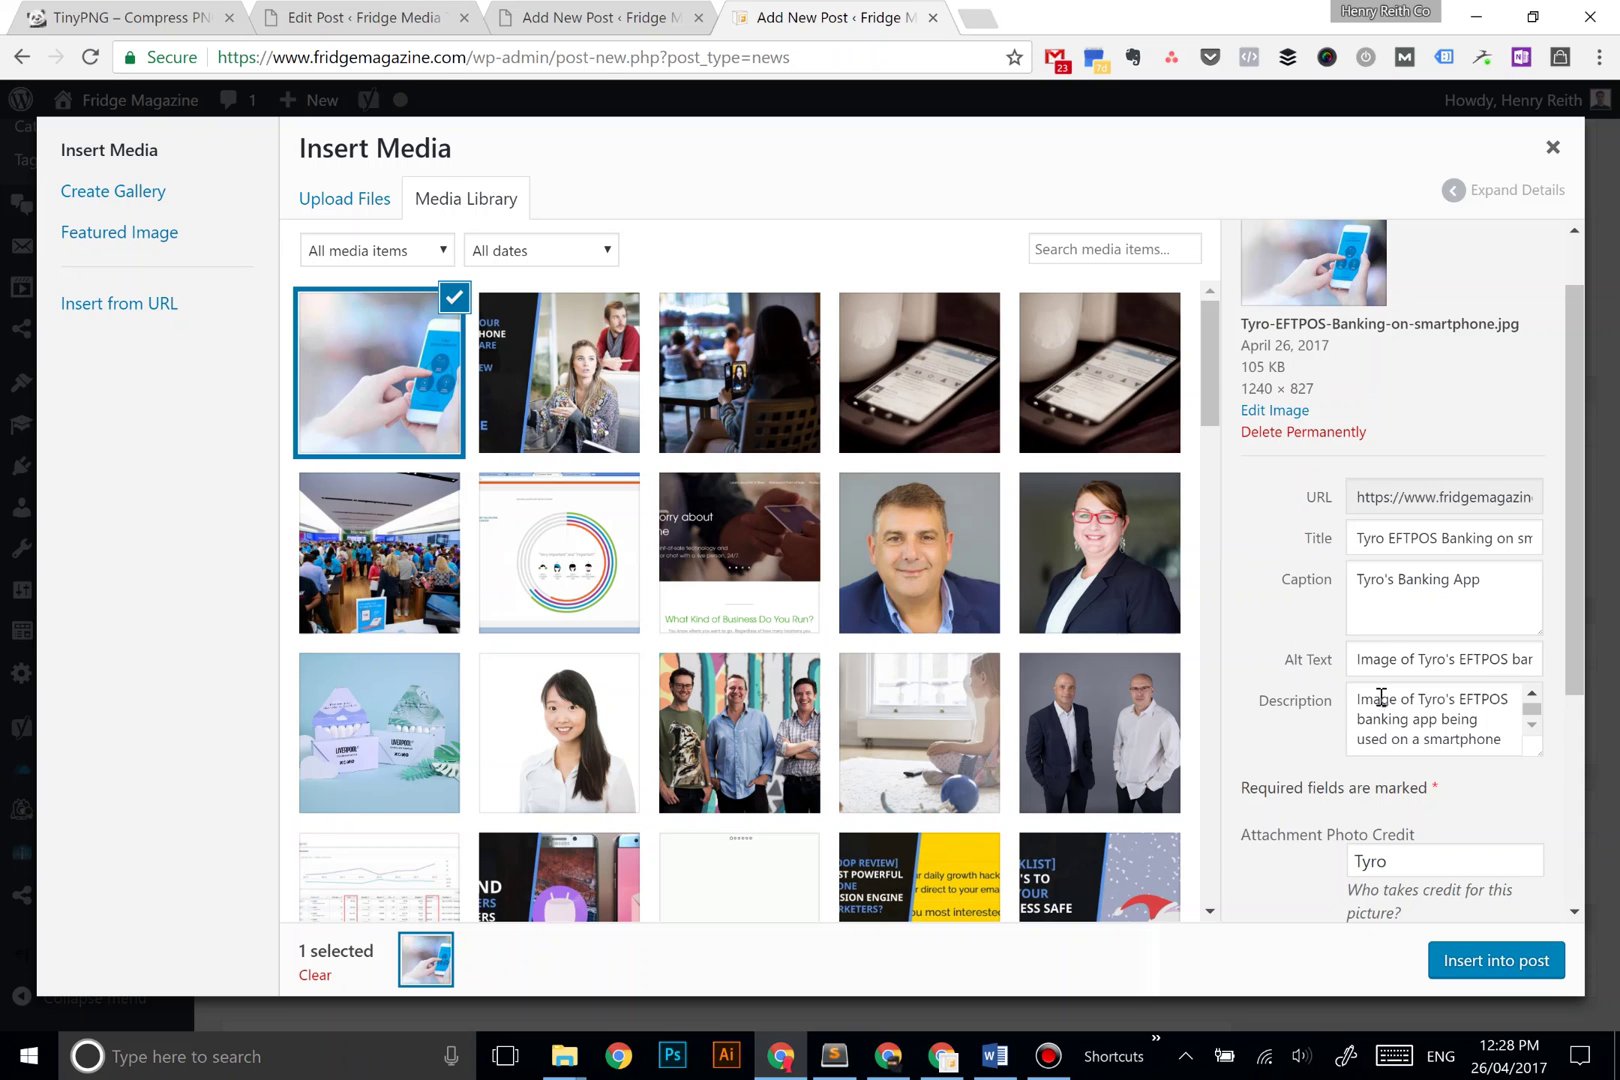
scroll(1318, 738, "down", 4)
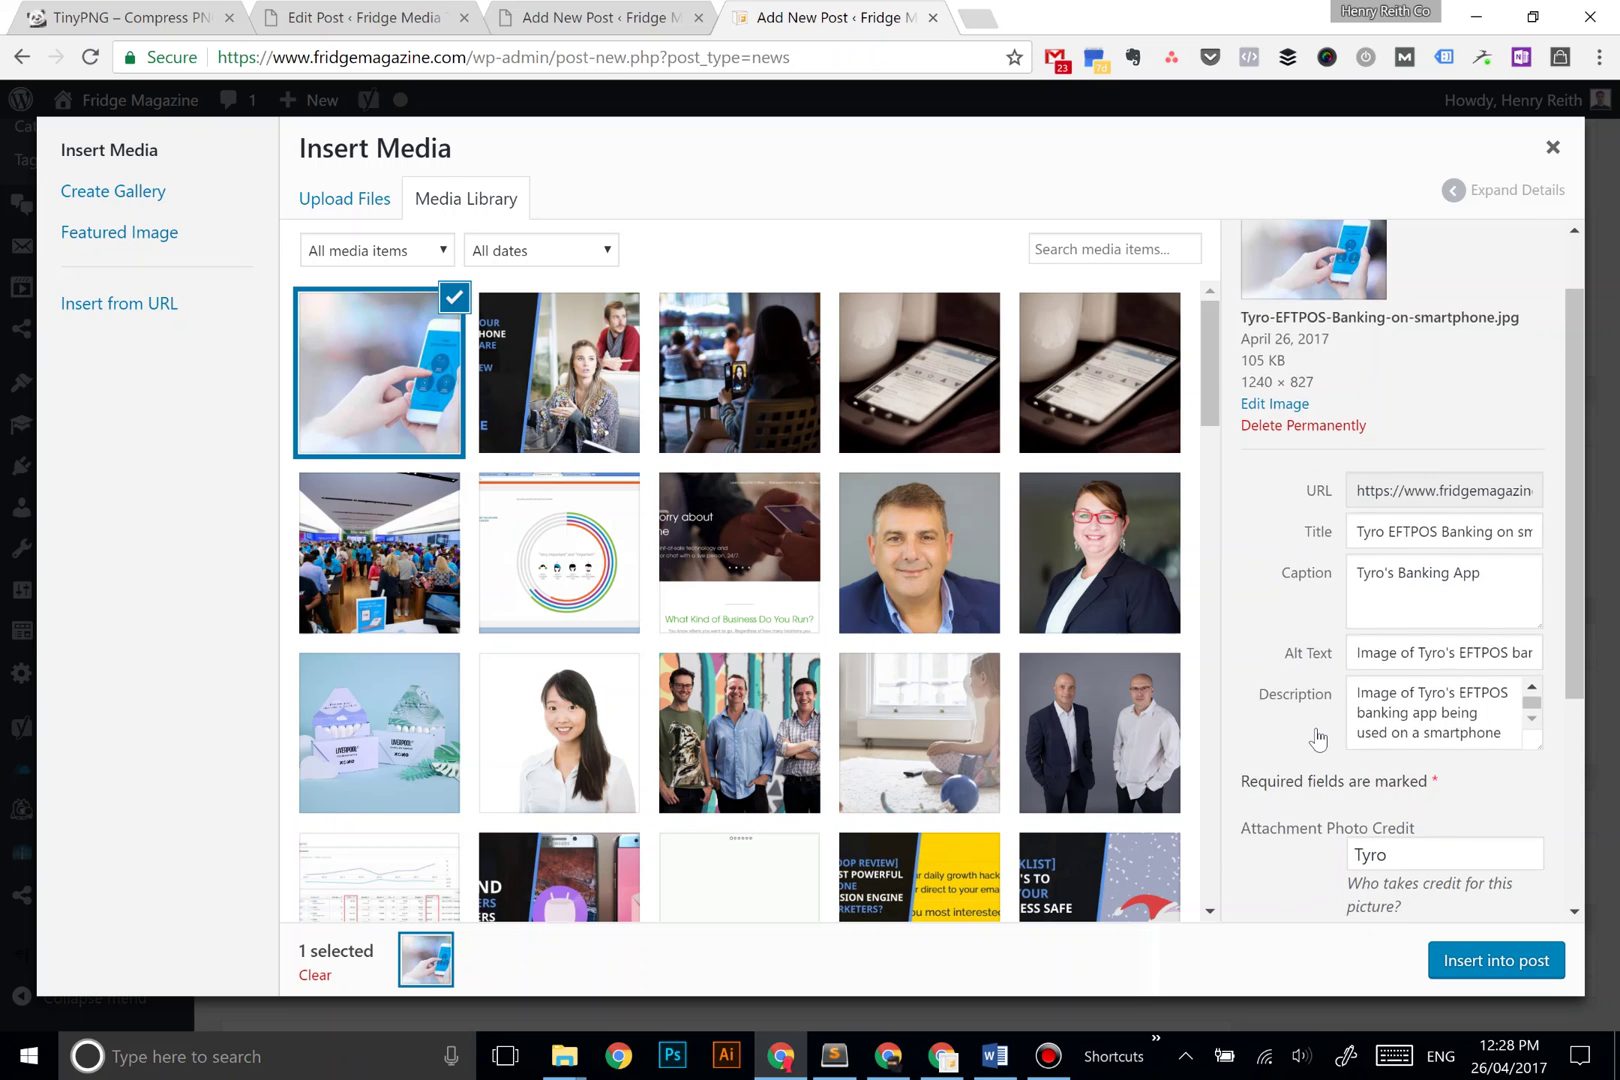
left_click(1459, 952)
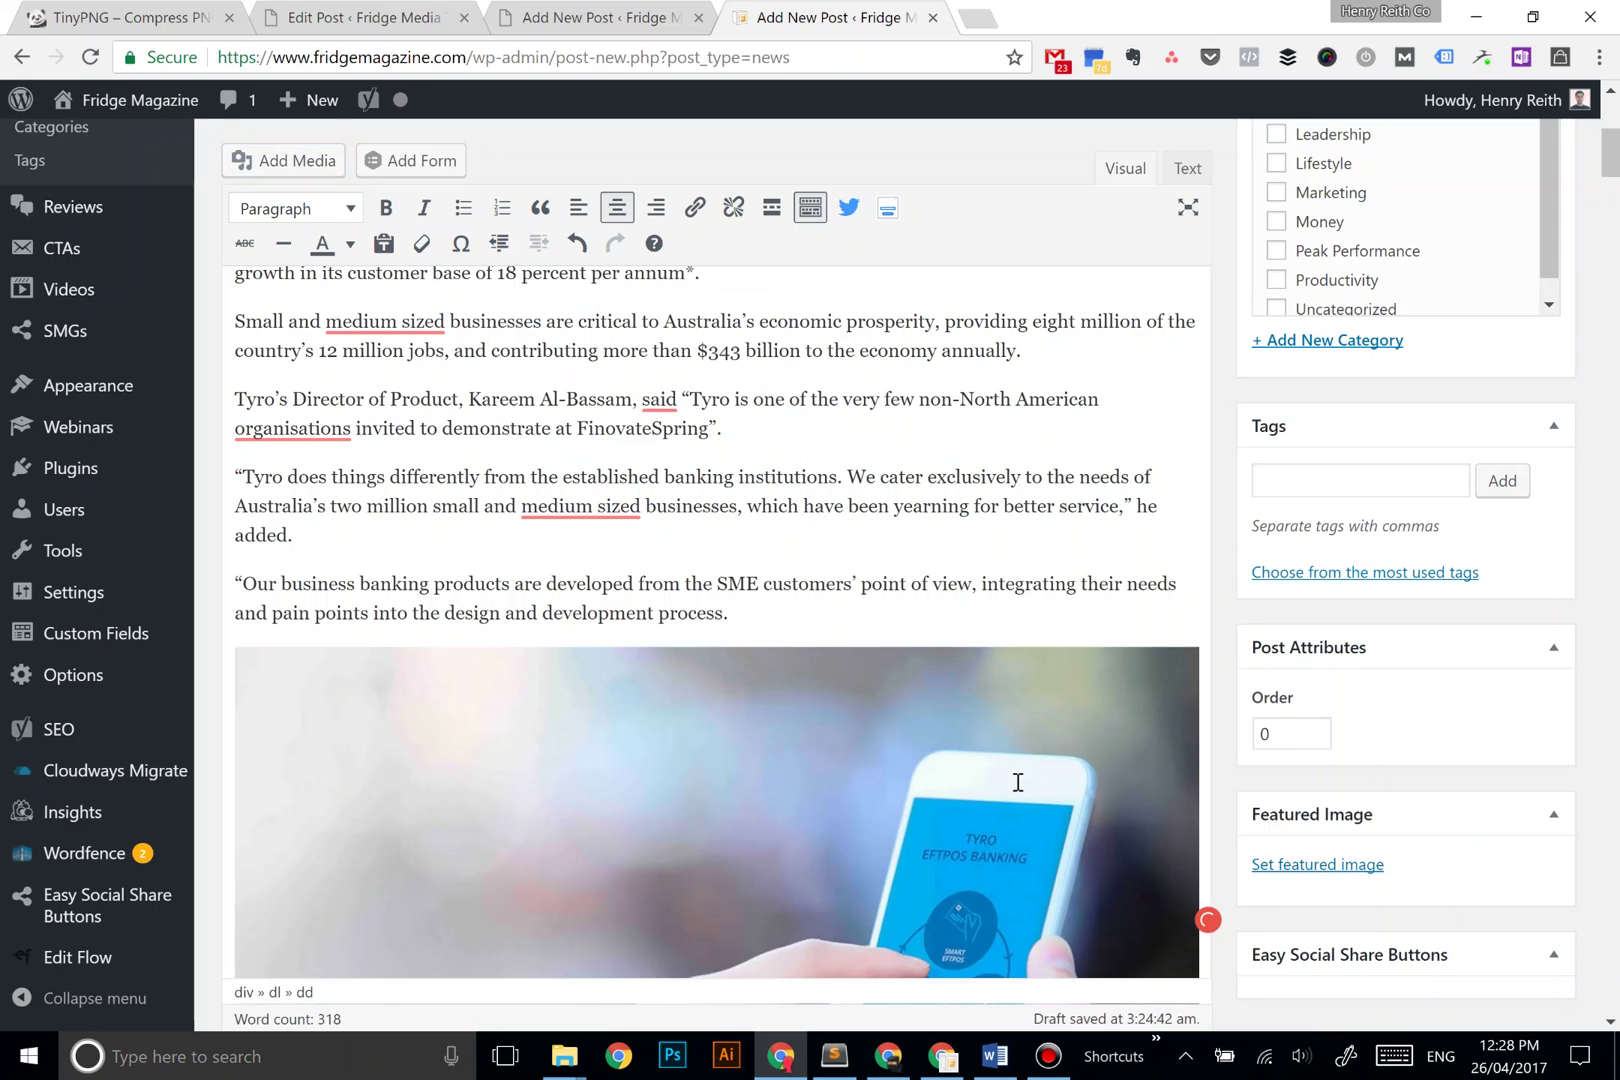
- Start setting the post's featured image and upload the Tyro Director of Product portrait from the Web Ready folder
scroll(1018, 782, "down", 6)
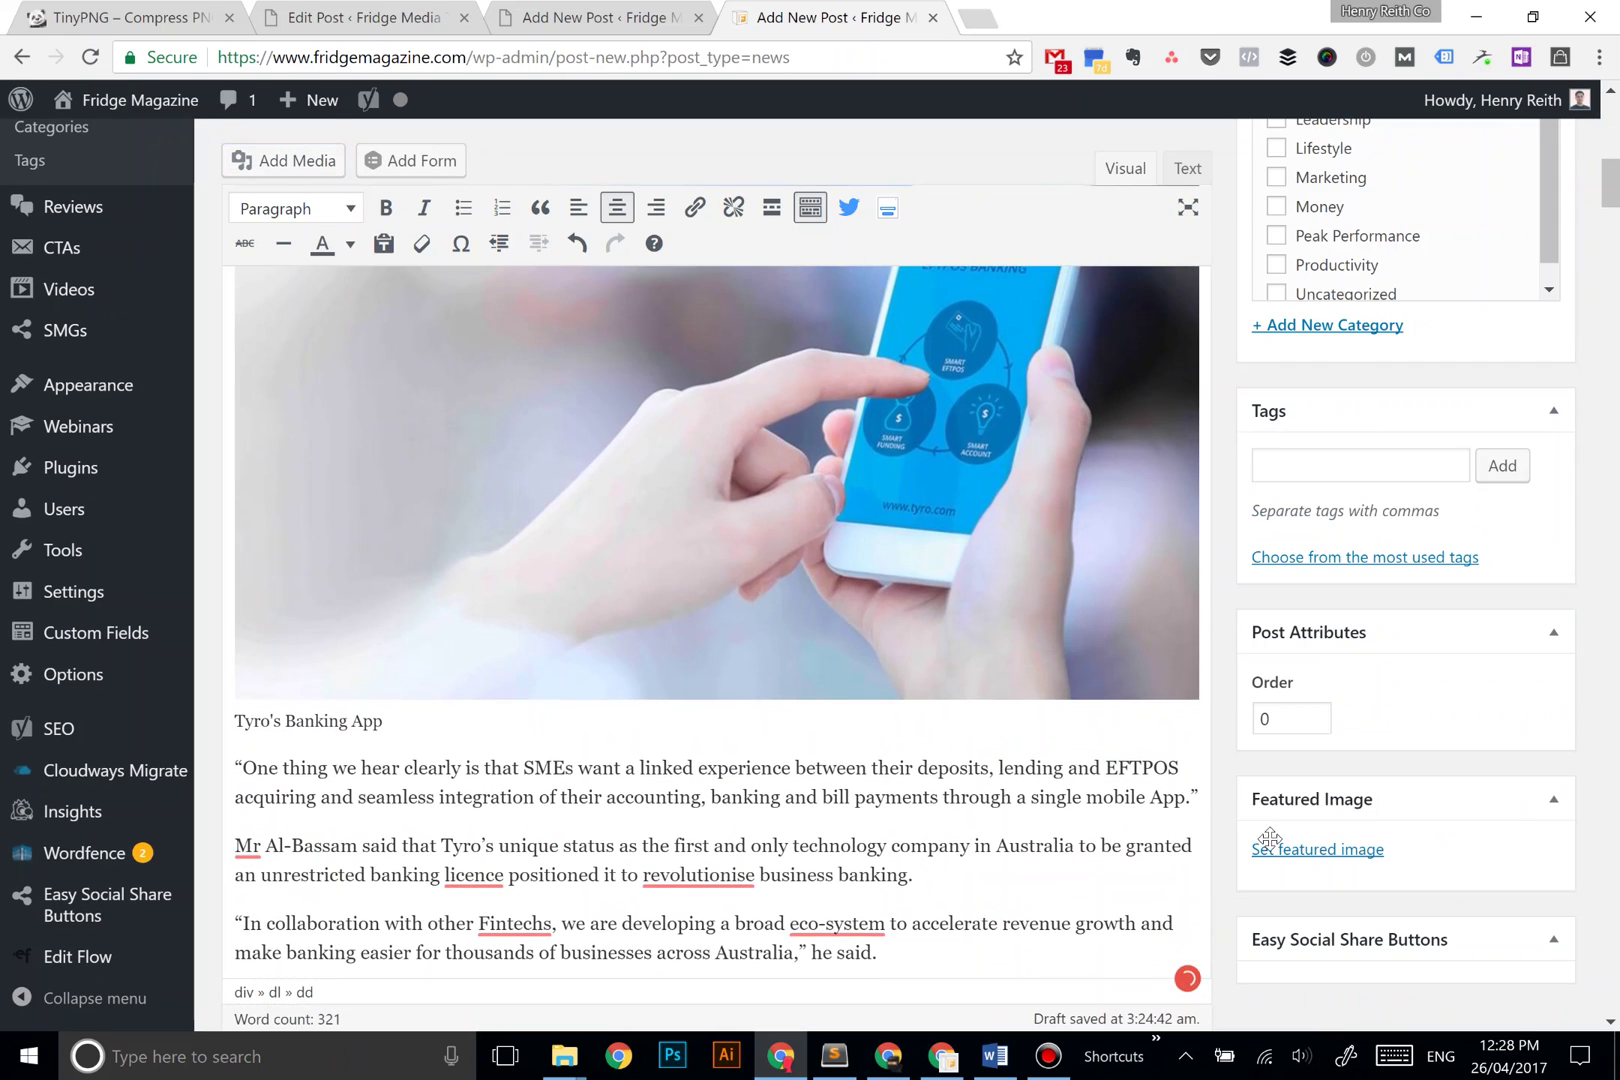
left_click(1275, 858)
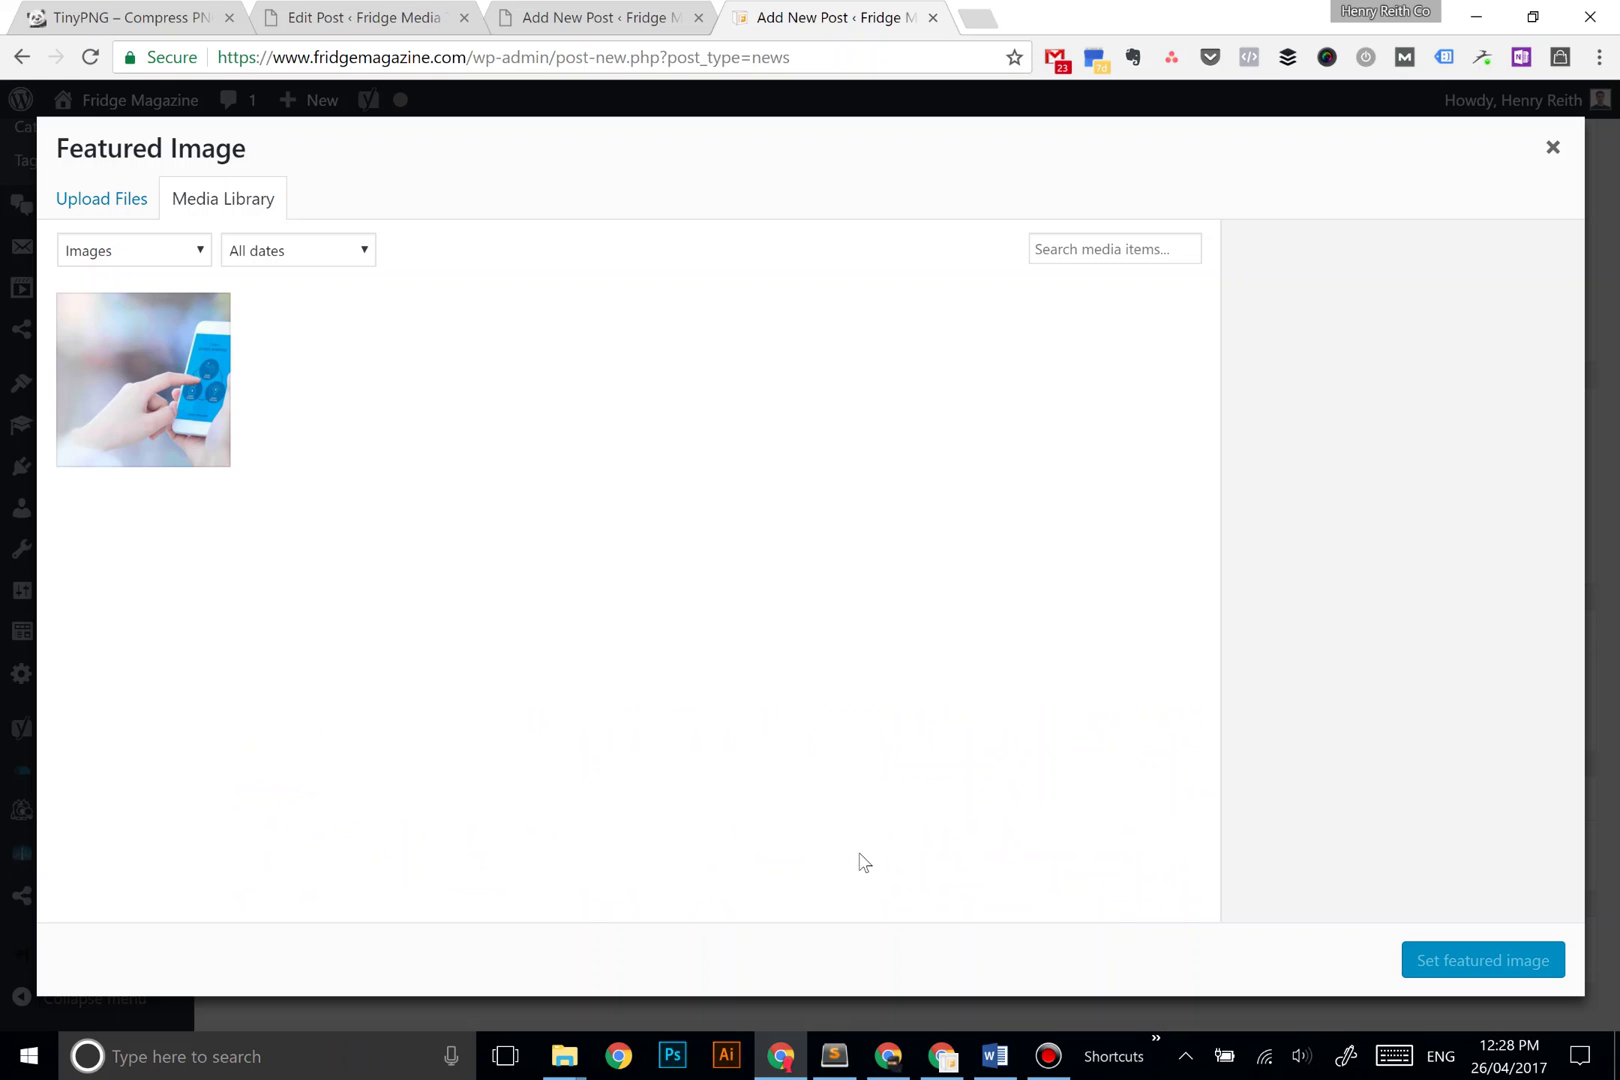
mouse_move(564, 1058)
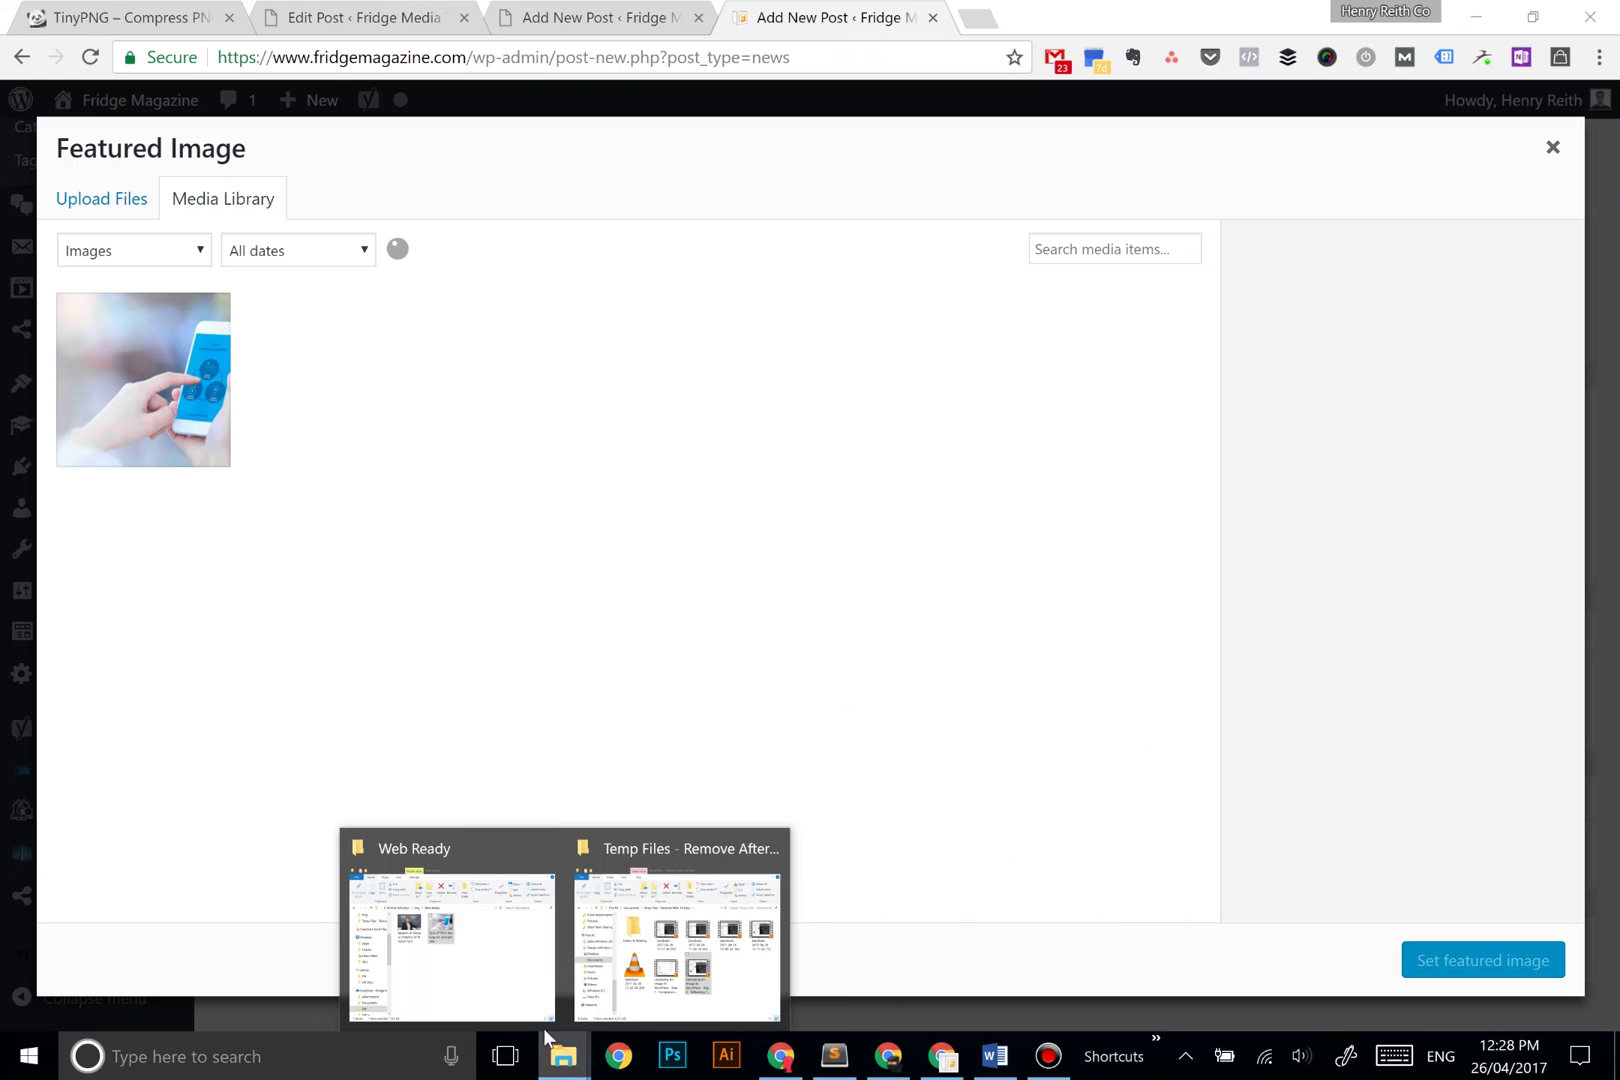
left_click(470, 955)
left_click_drag(570, 505, 582, 692)
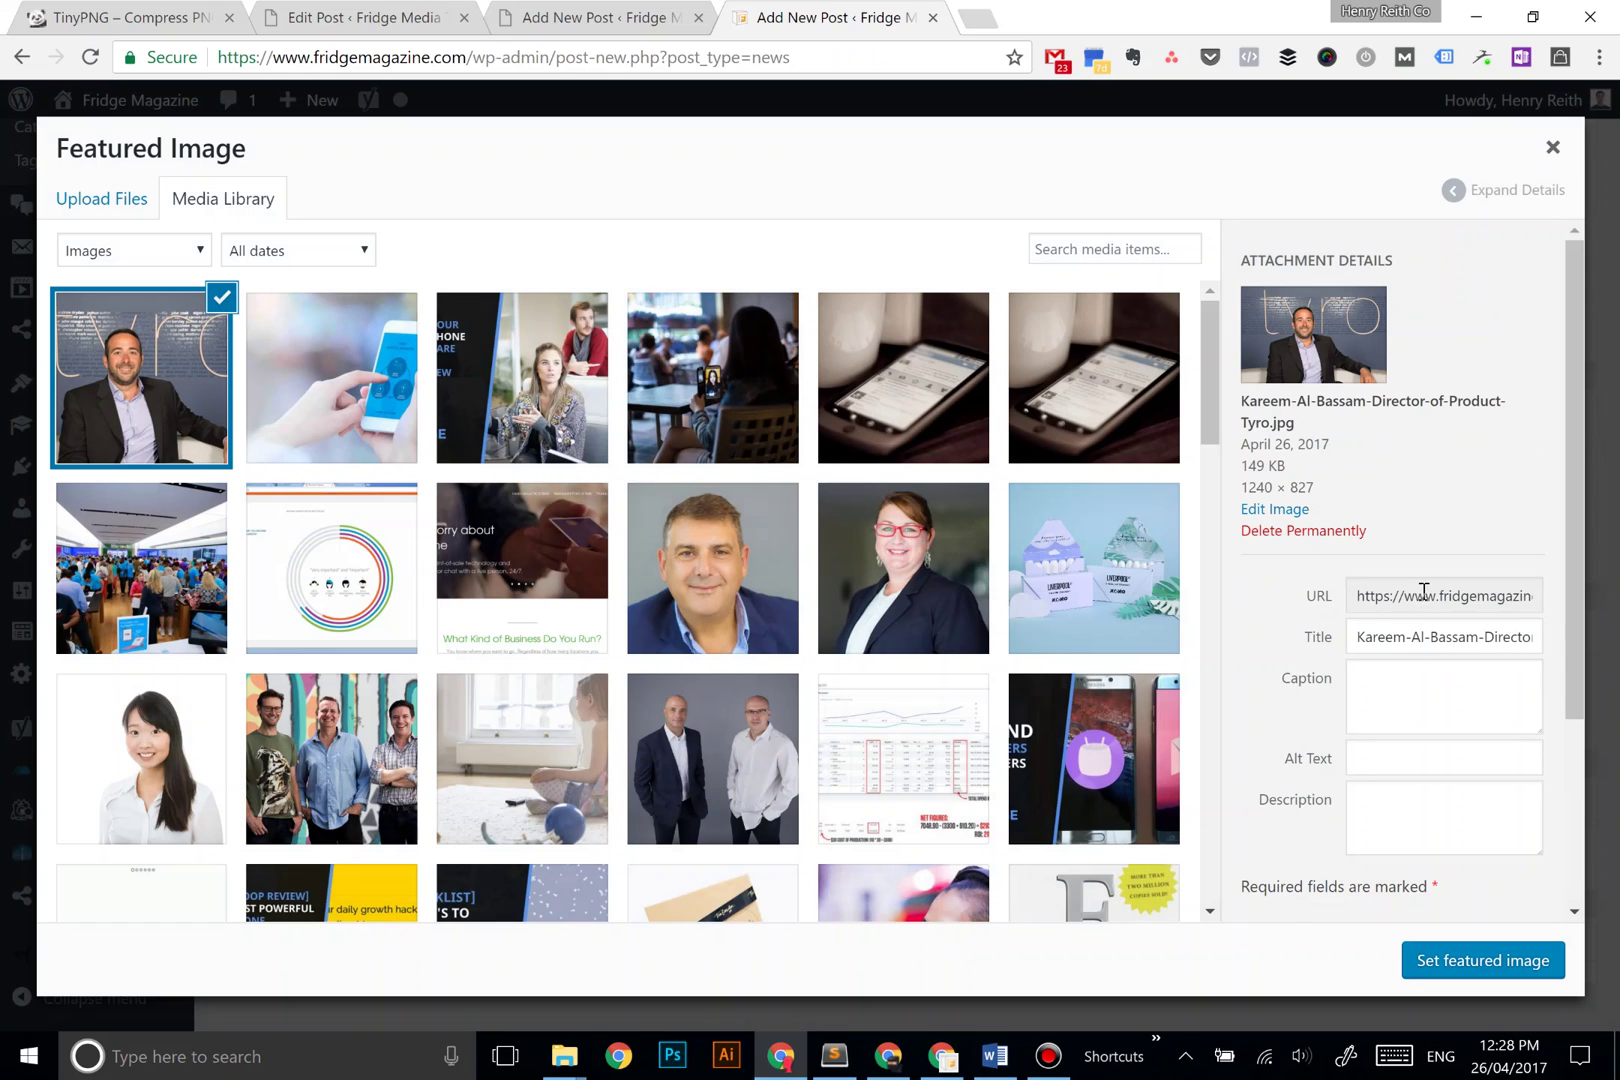
- Replace the hyphens in the portrait's title with spaces
left_click(1412, 638)
key("BackSpace")
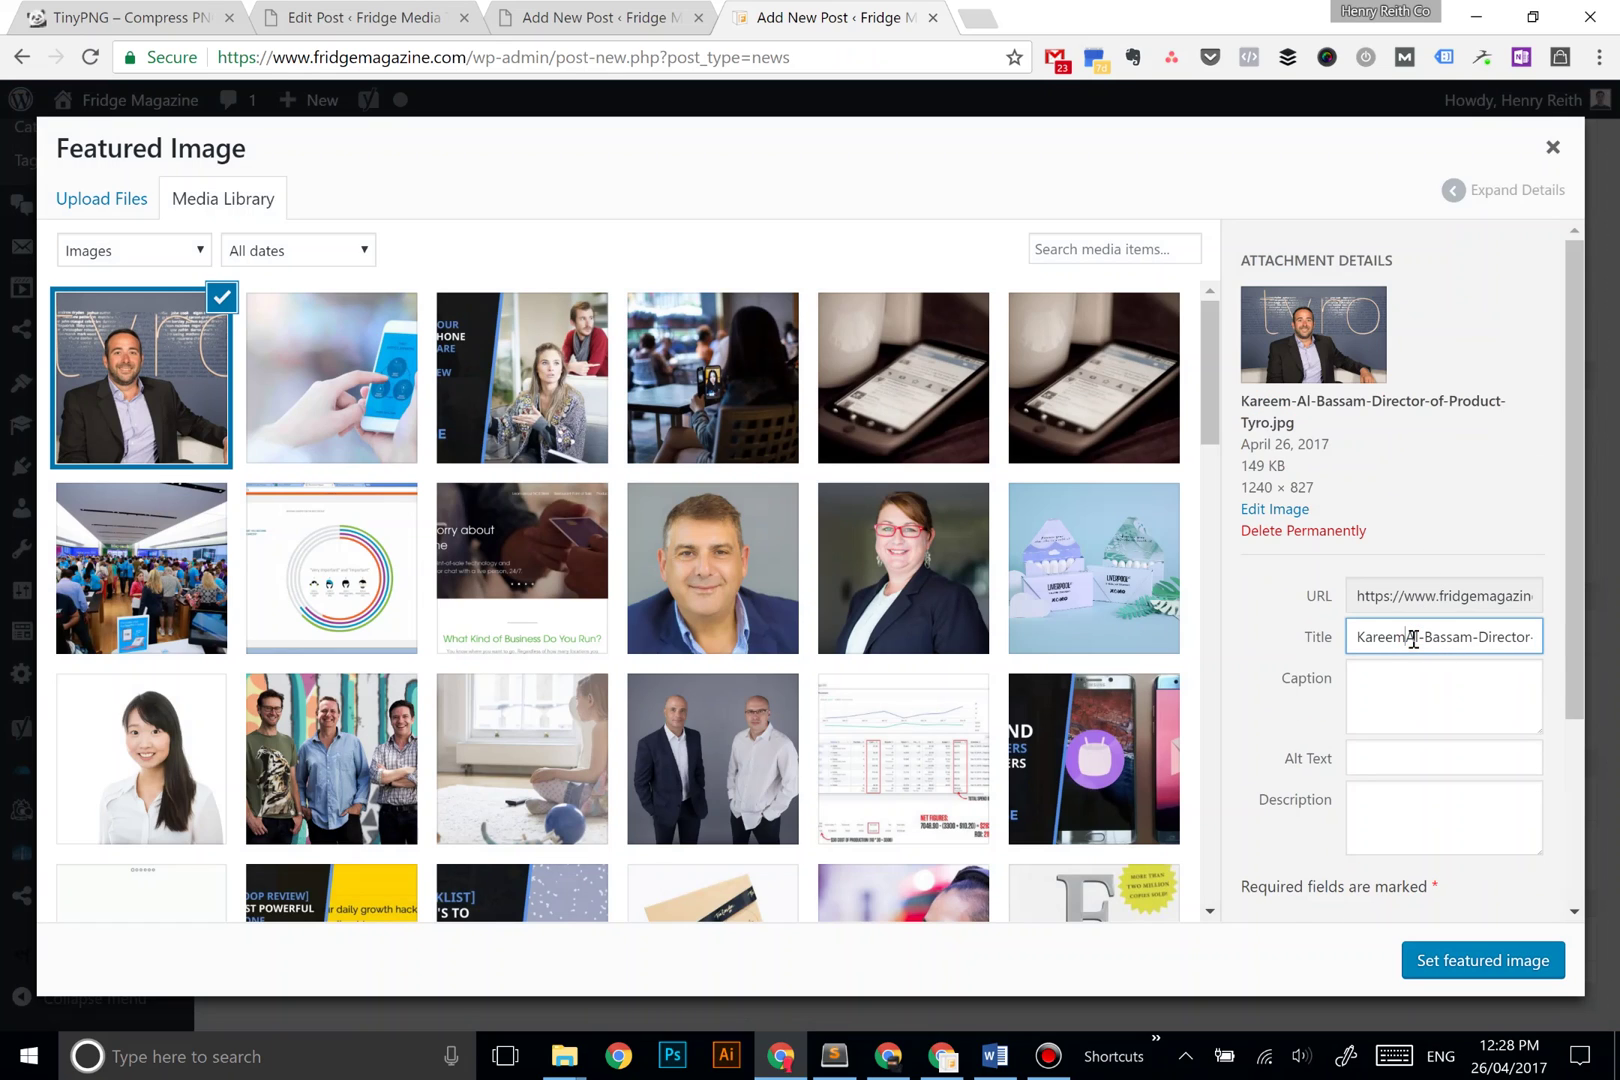
key("ctrl+Right")
key("BackSpace")
key("ctrl+Right")
key("BackSpace")
key("ctrl+Right")
key("BackSpace")
key("ctrl+Right")
key("BackSpace")
key("ctrl+Right")
key("BackSpace")
key("ctrl+Right")
key("Tab")
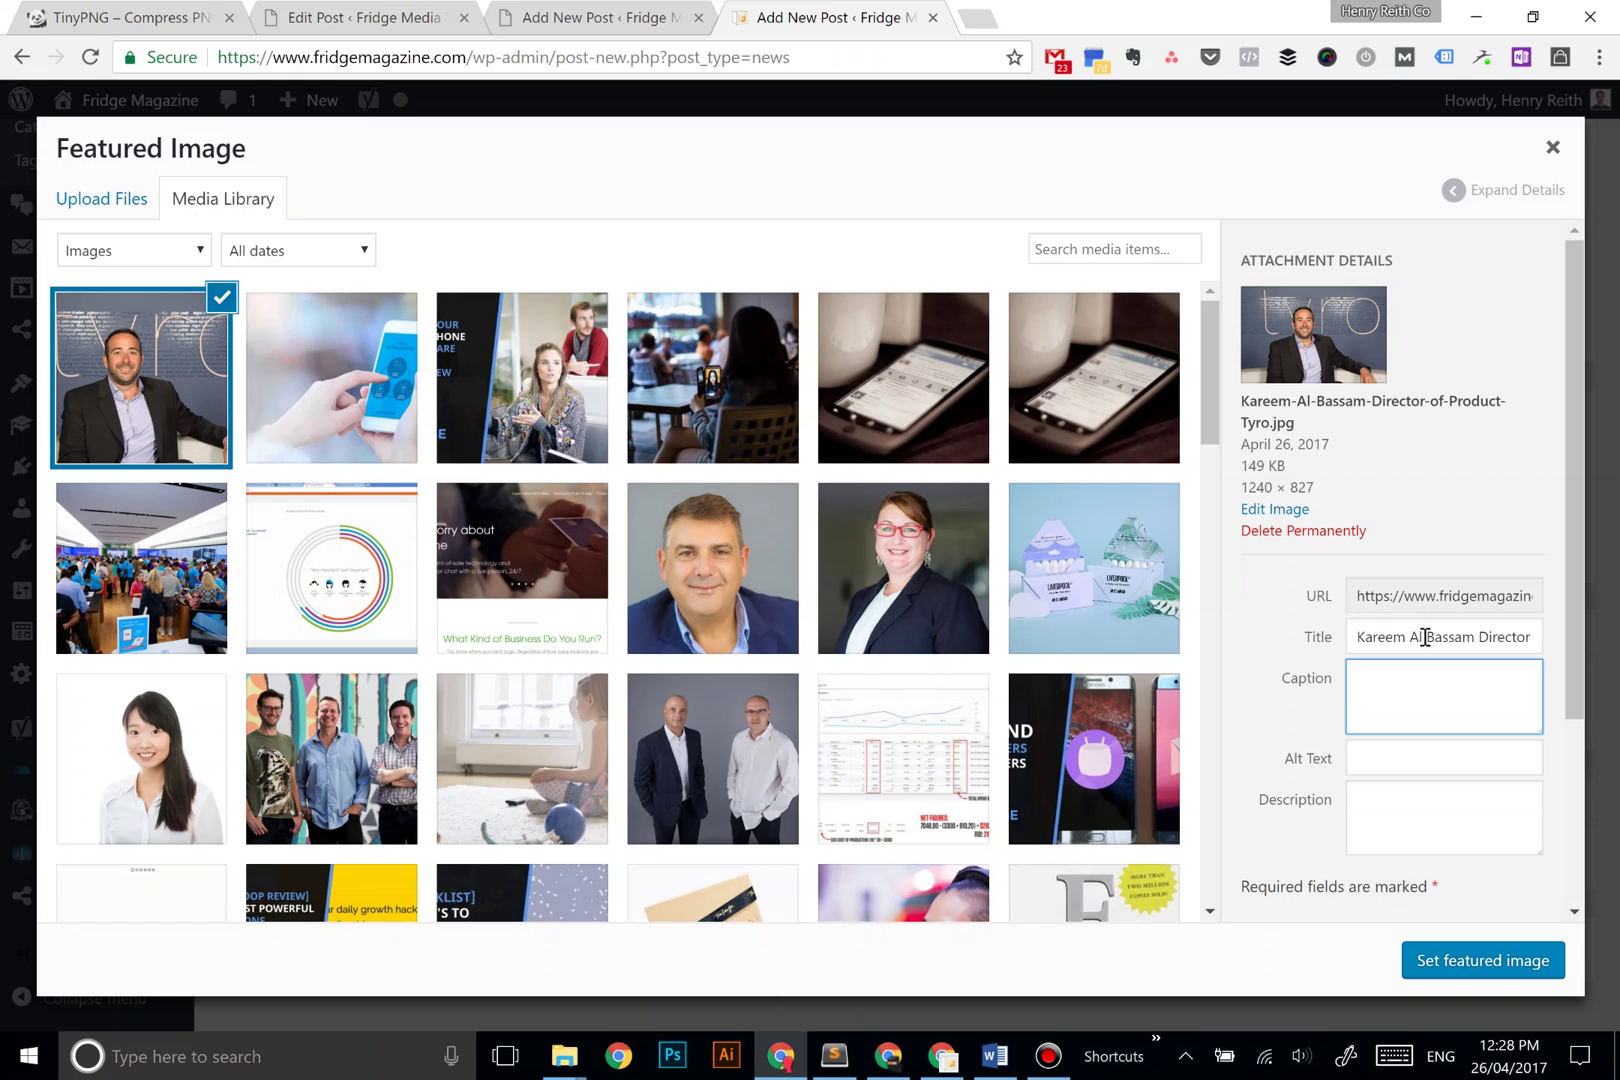
- Copy only the person's name from the portrait's title and paste it as the caption
left_click_drag(1418, 640, 1285, 645)
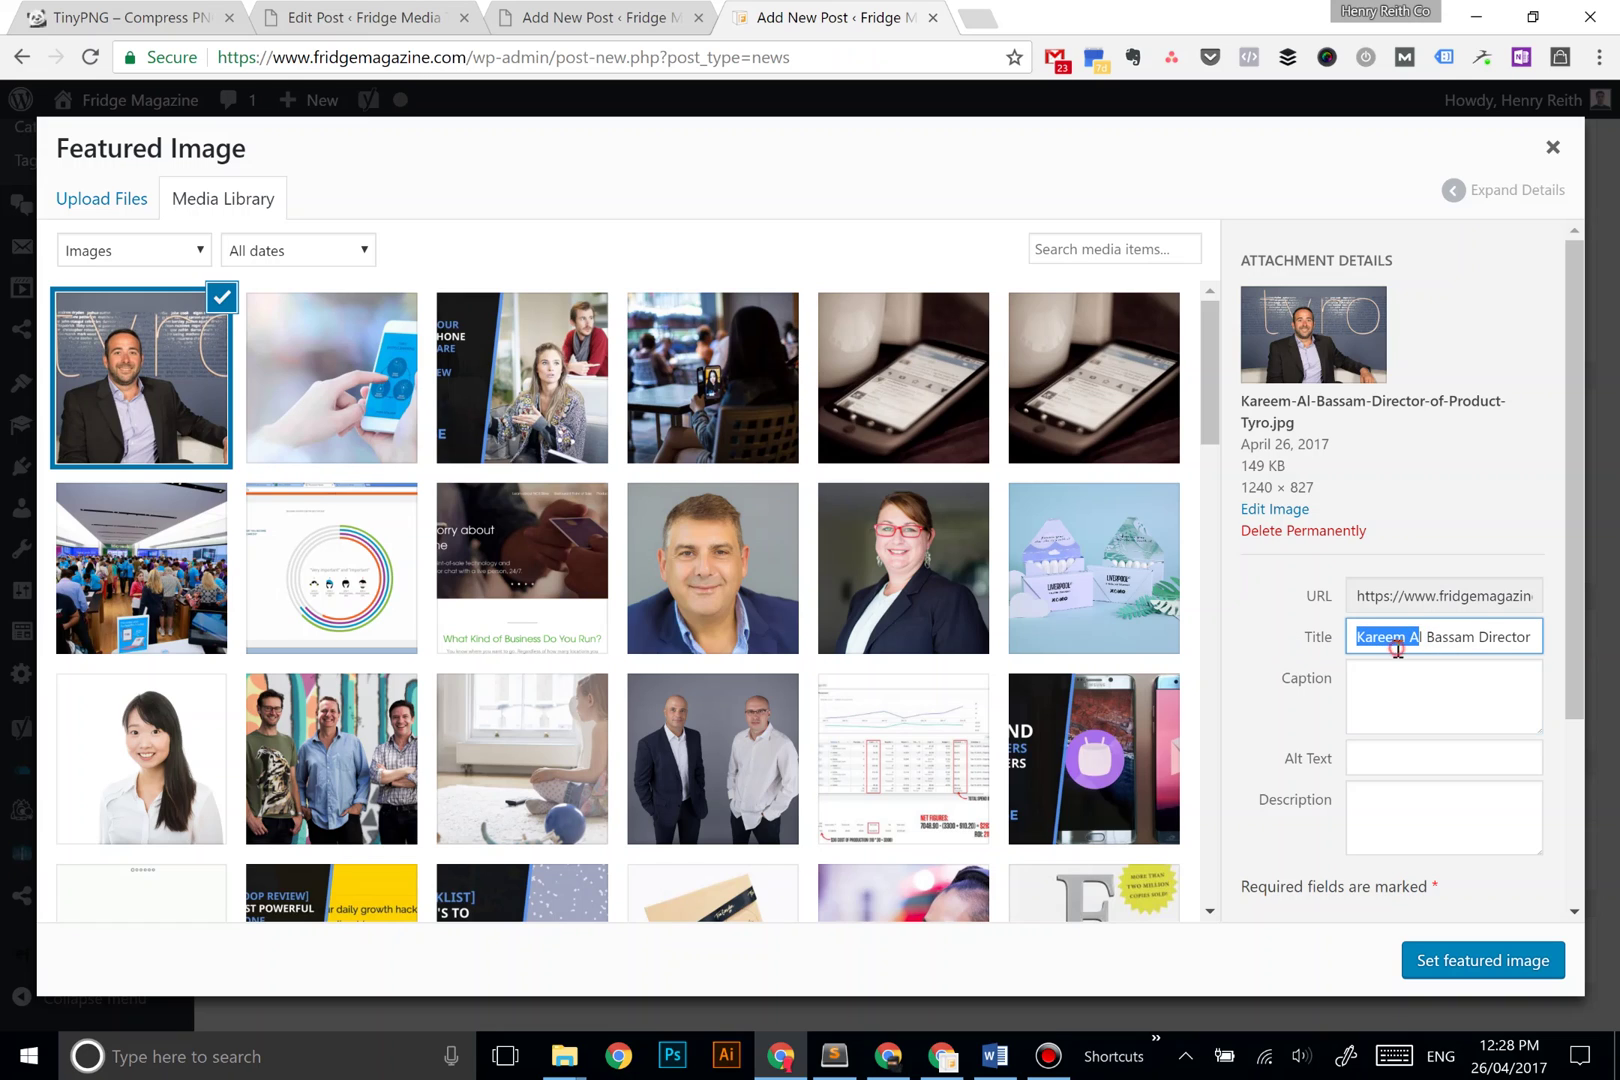
left_click(1436, 634)
left_click_drag(1420, 636, 1333, 645)
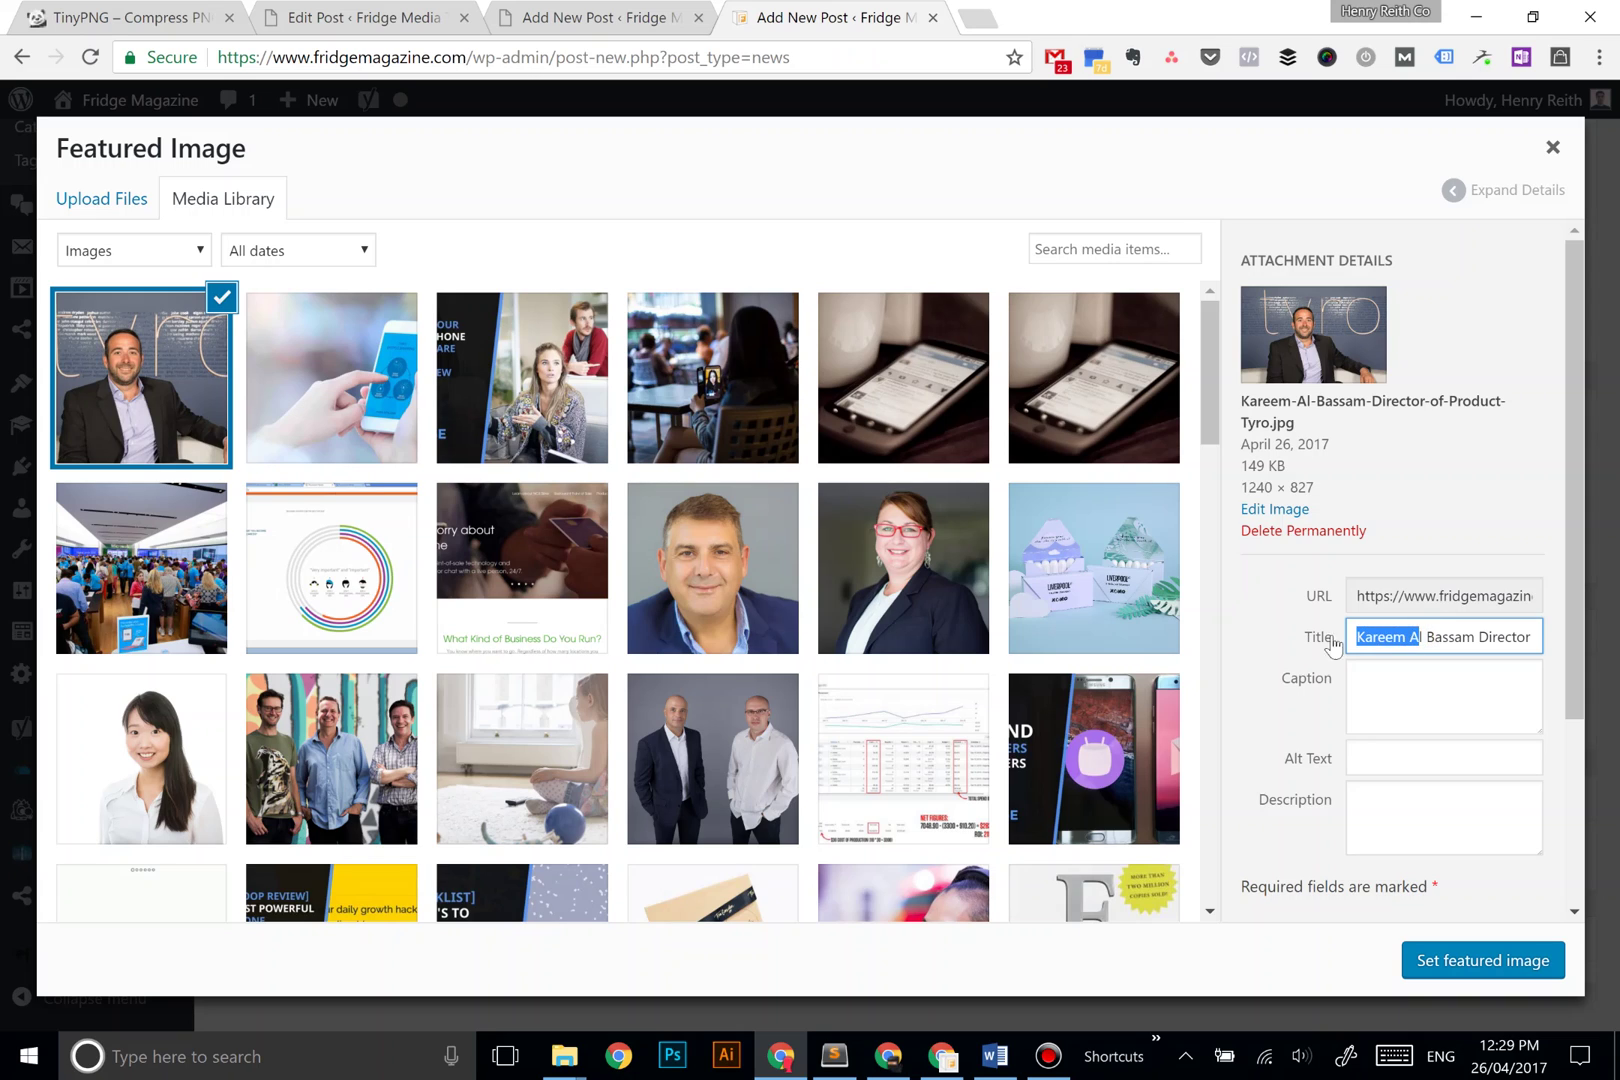
left_click(1454, 636)
left_click_drag(1475, 637, 1256, 645)
key("ctrl+c")
left_click(1415, 692)
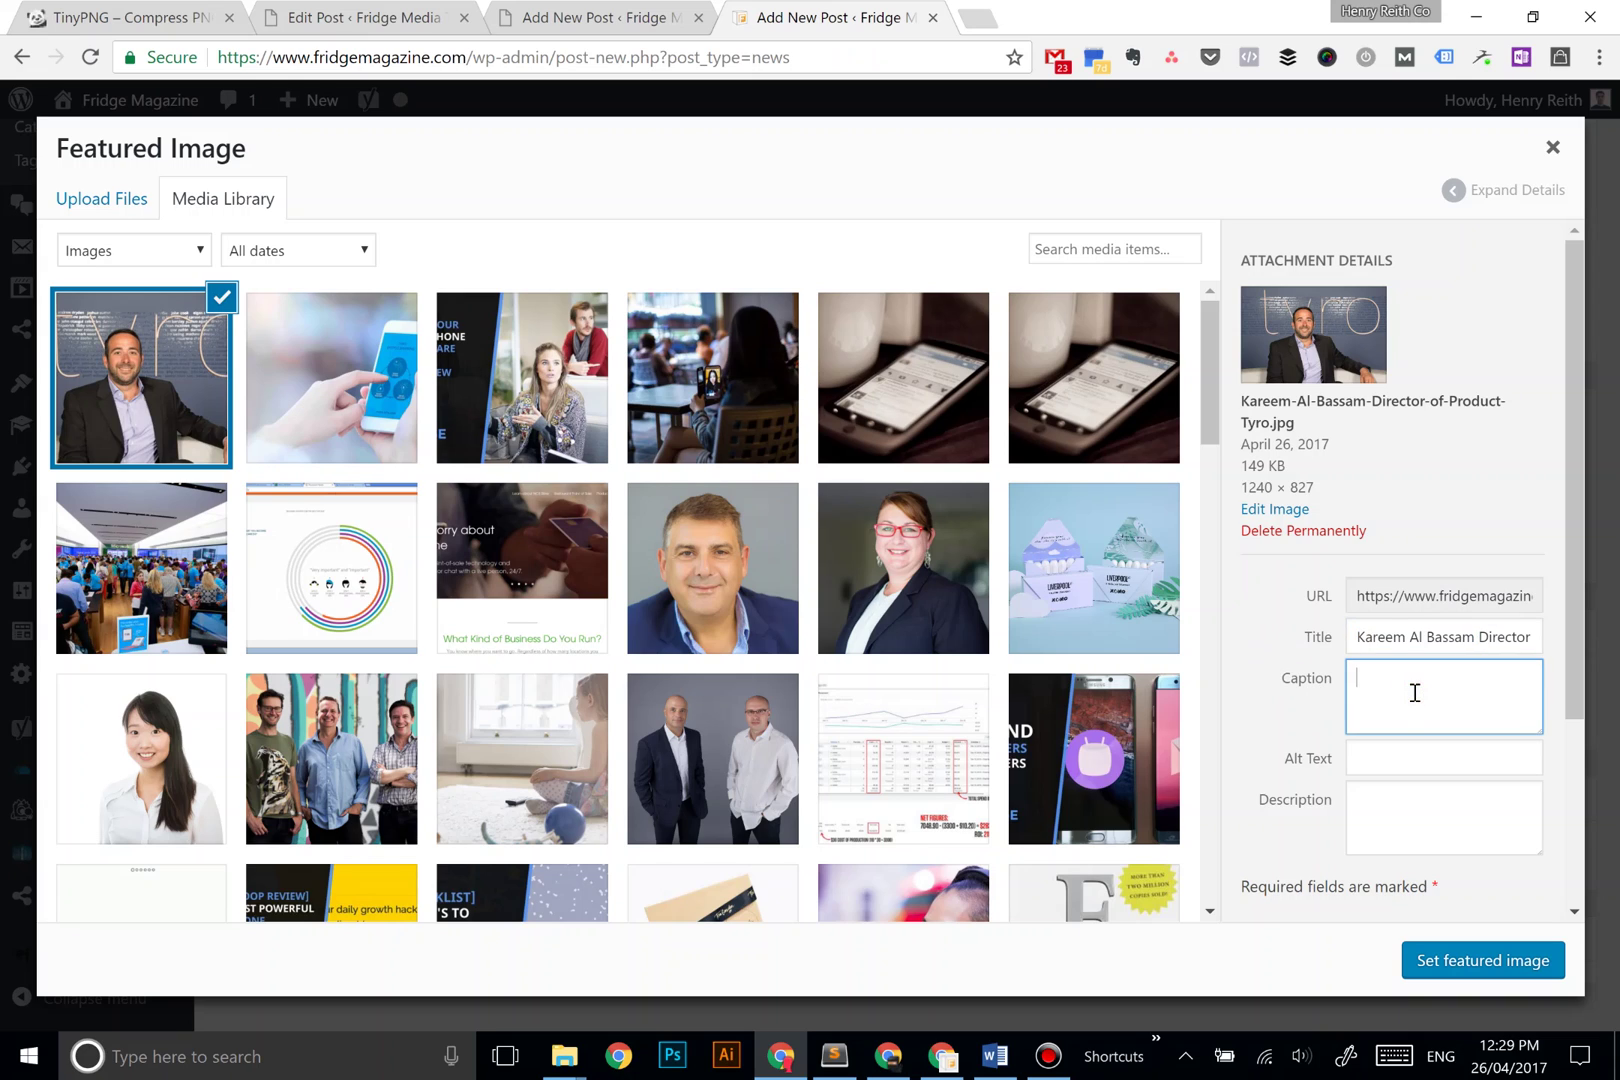
key("ctrl+v")
left_click(1402, 758)
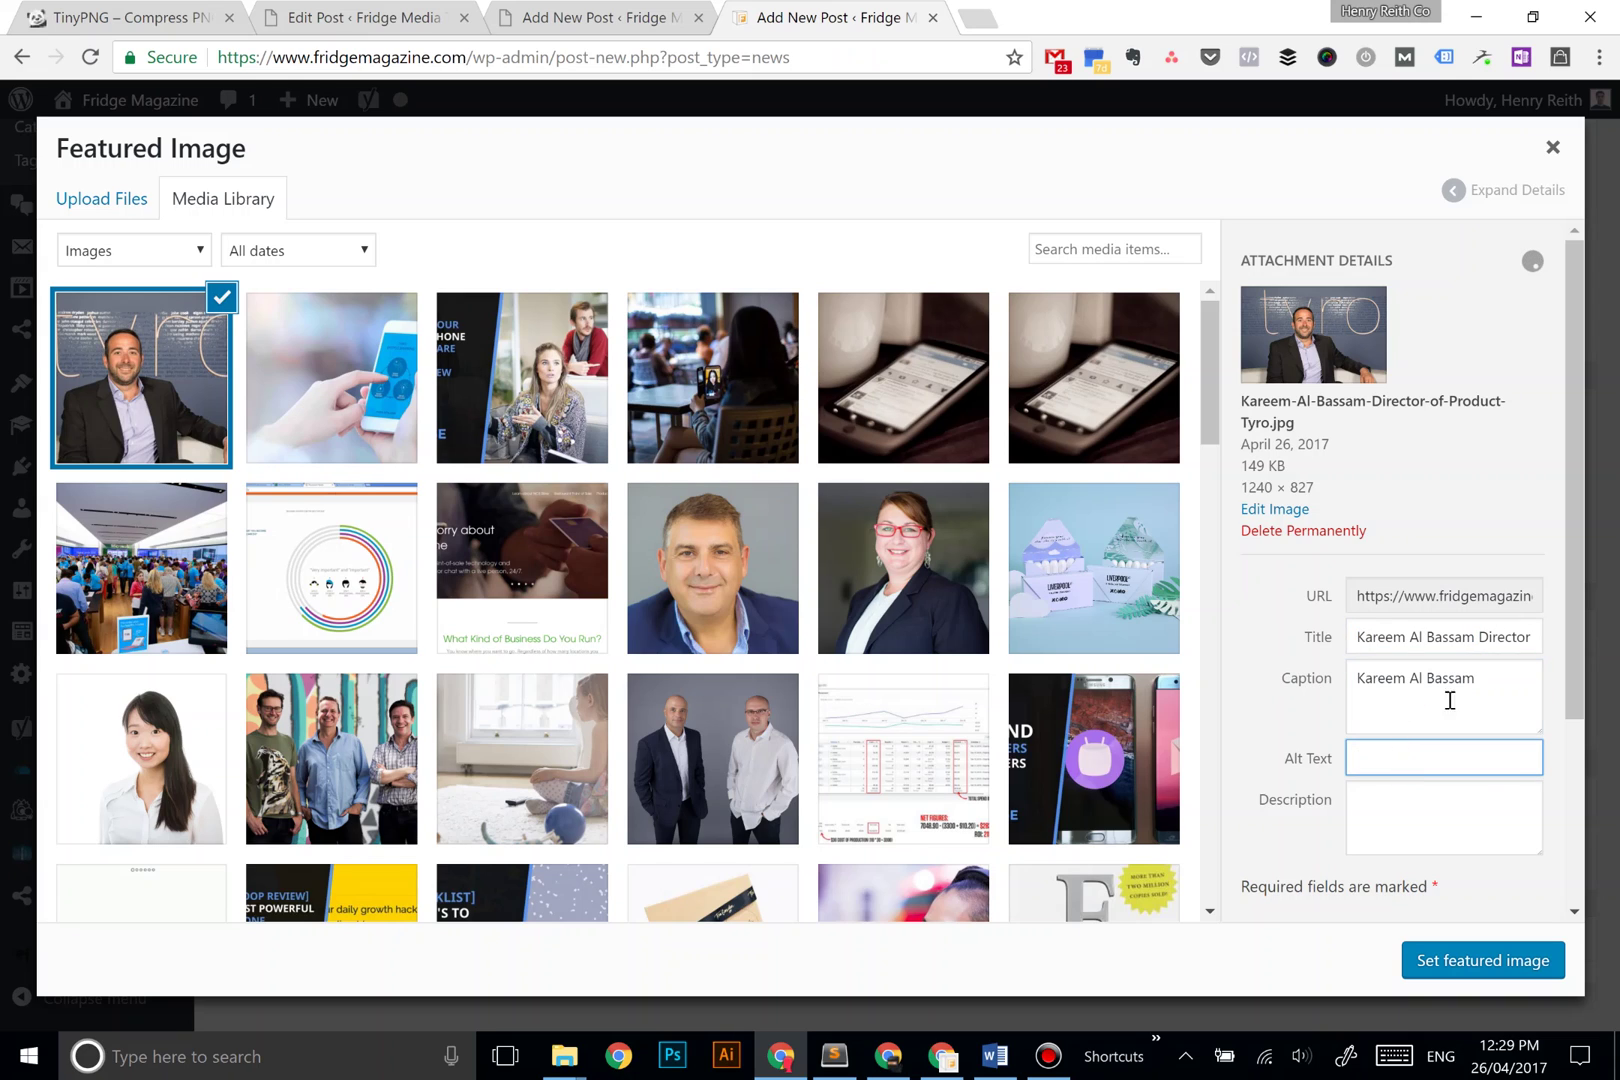
left_click(1485, 694)
key("ctrl+a")
- Build the alt text from the full copied title, adding "Image of" before the name and "who is the" before the job title
left_click(1381, 636)
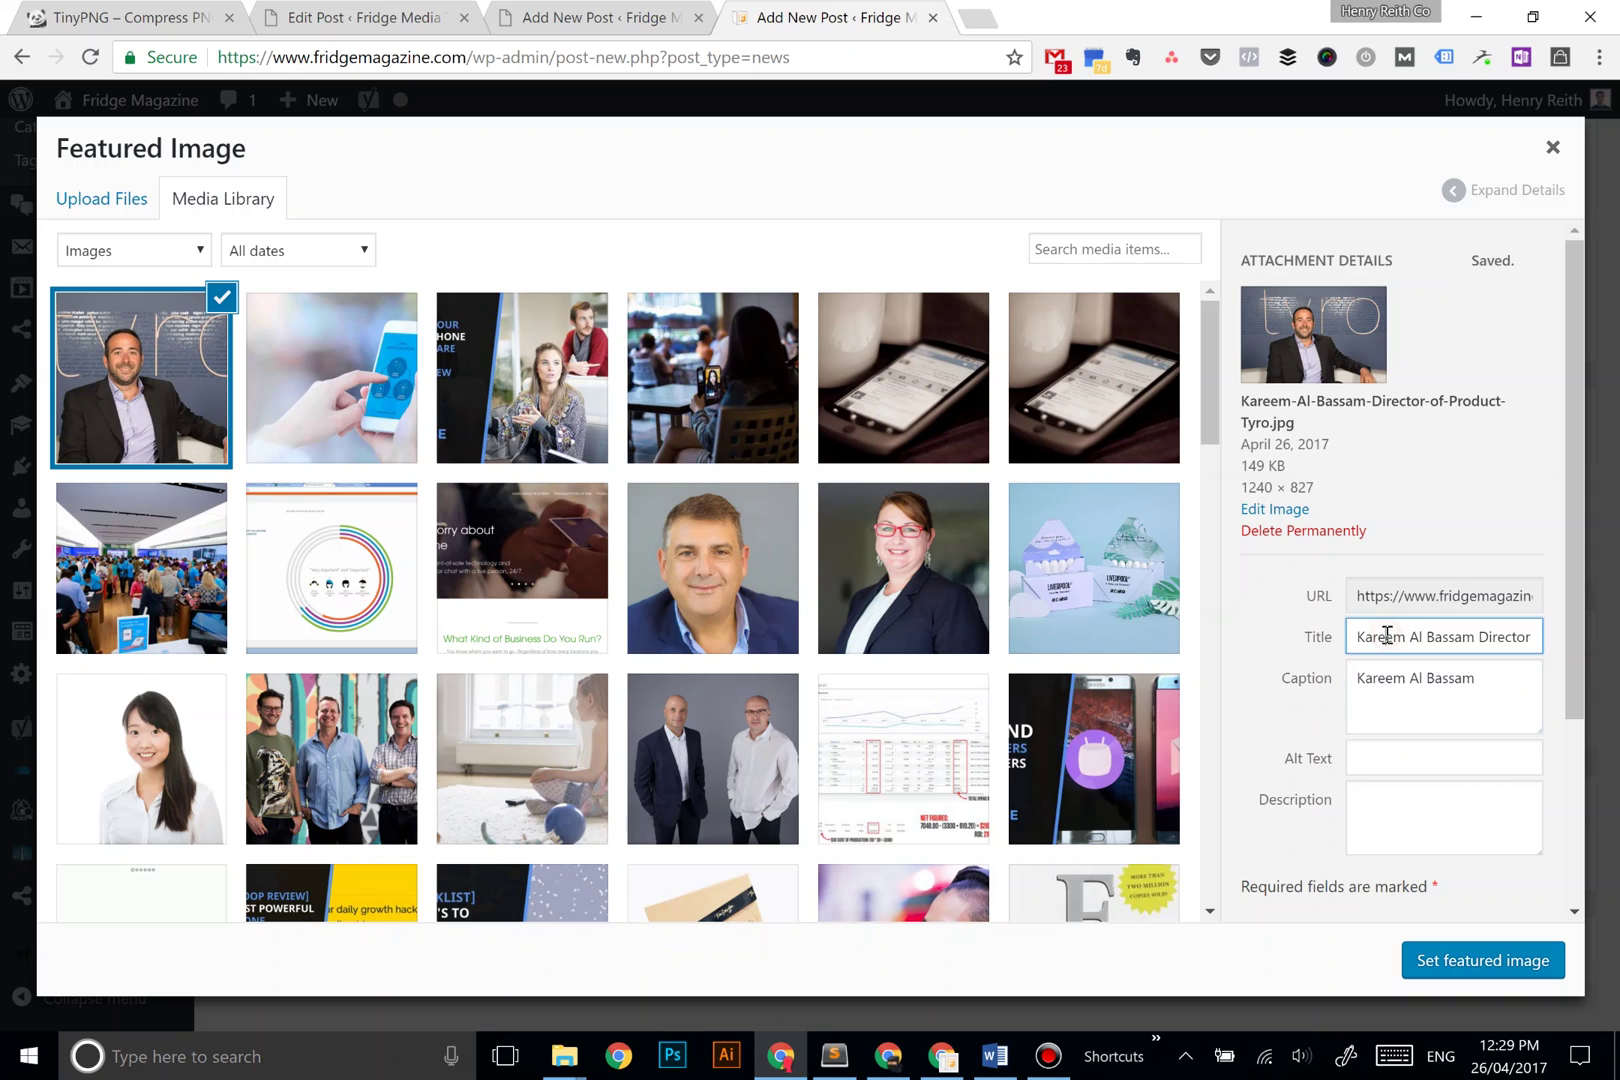
key("ctrl+a")
key("ctrl+c")
left_click(1371, 766)
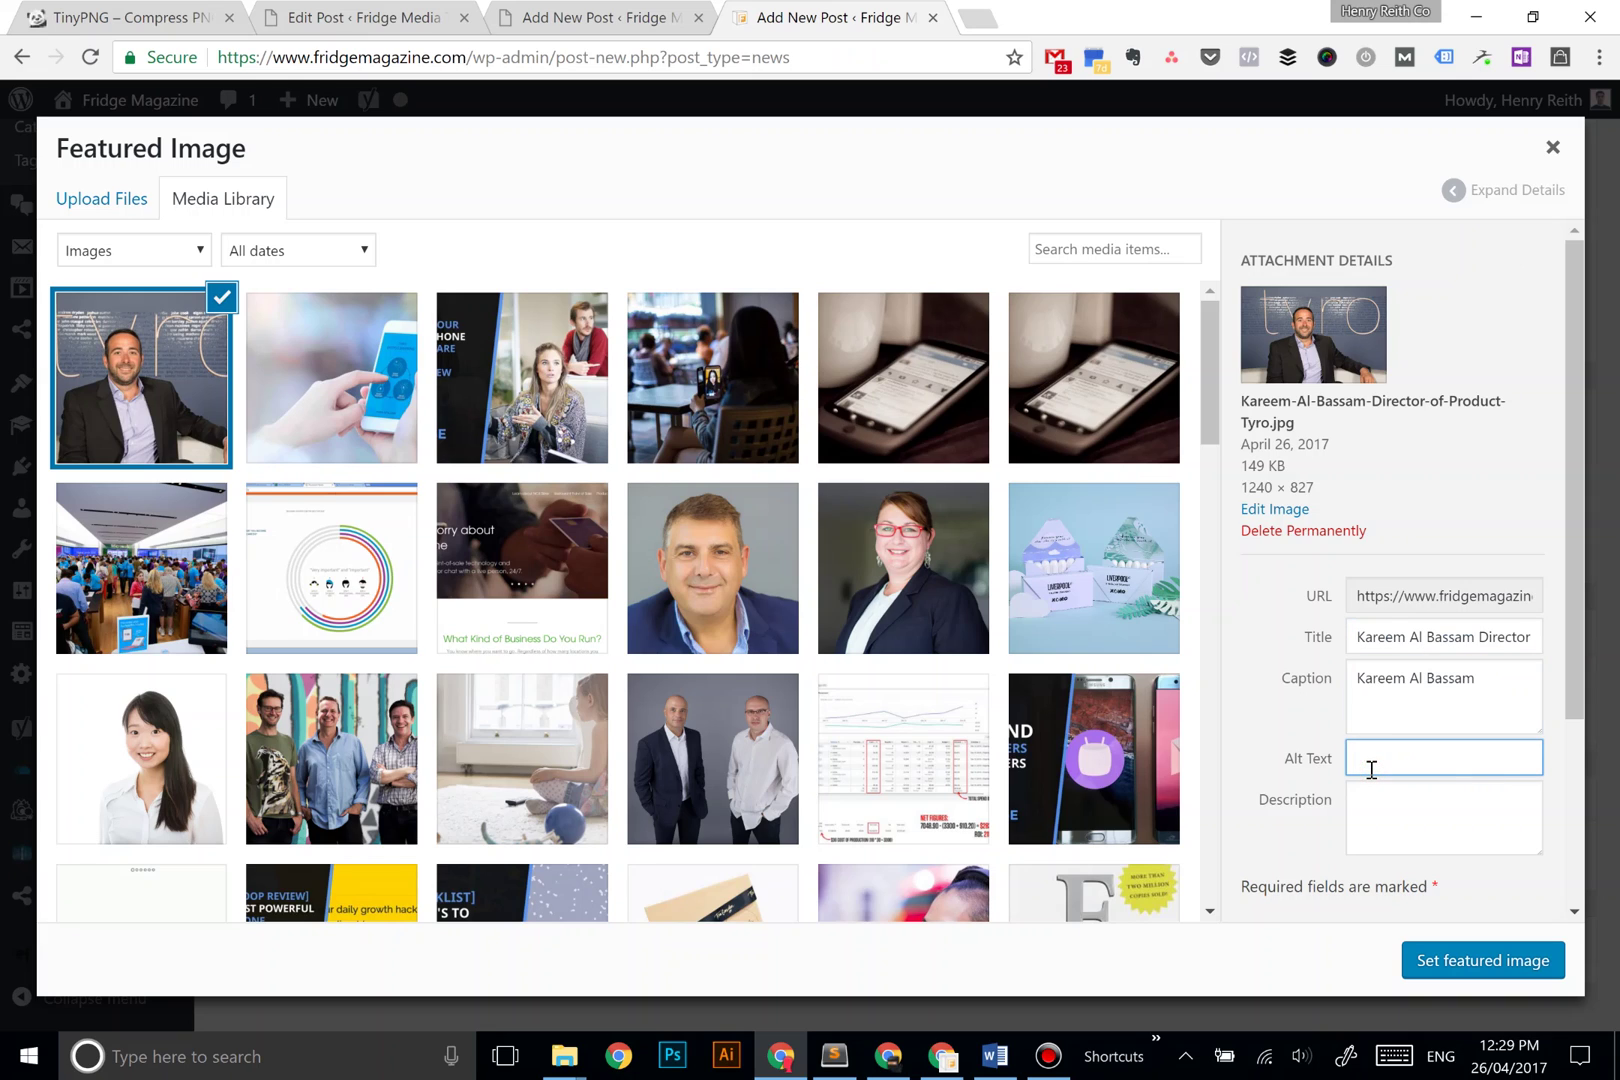
key("ctrl+v")
key("Home")
type("Image of")
key("End")
type("who is the")
key("ctrl+Right")
key("ctrl+Right")
key("ctrl+Right")
key("ctrl+Right")
- Fill the description with the copied alt text wording, ending with ", sitting down on a chair with the Tyro company logo behind him"
key("ctrl+a")
key("ctrl+c")
key("Right")
type(",")
type("sitting down on a chair with the Tyro company lo")
type("behind him")
key("Tab")
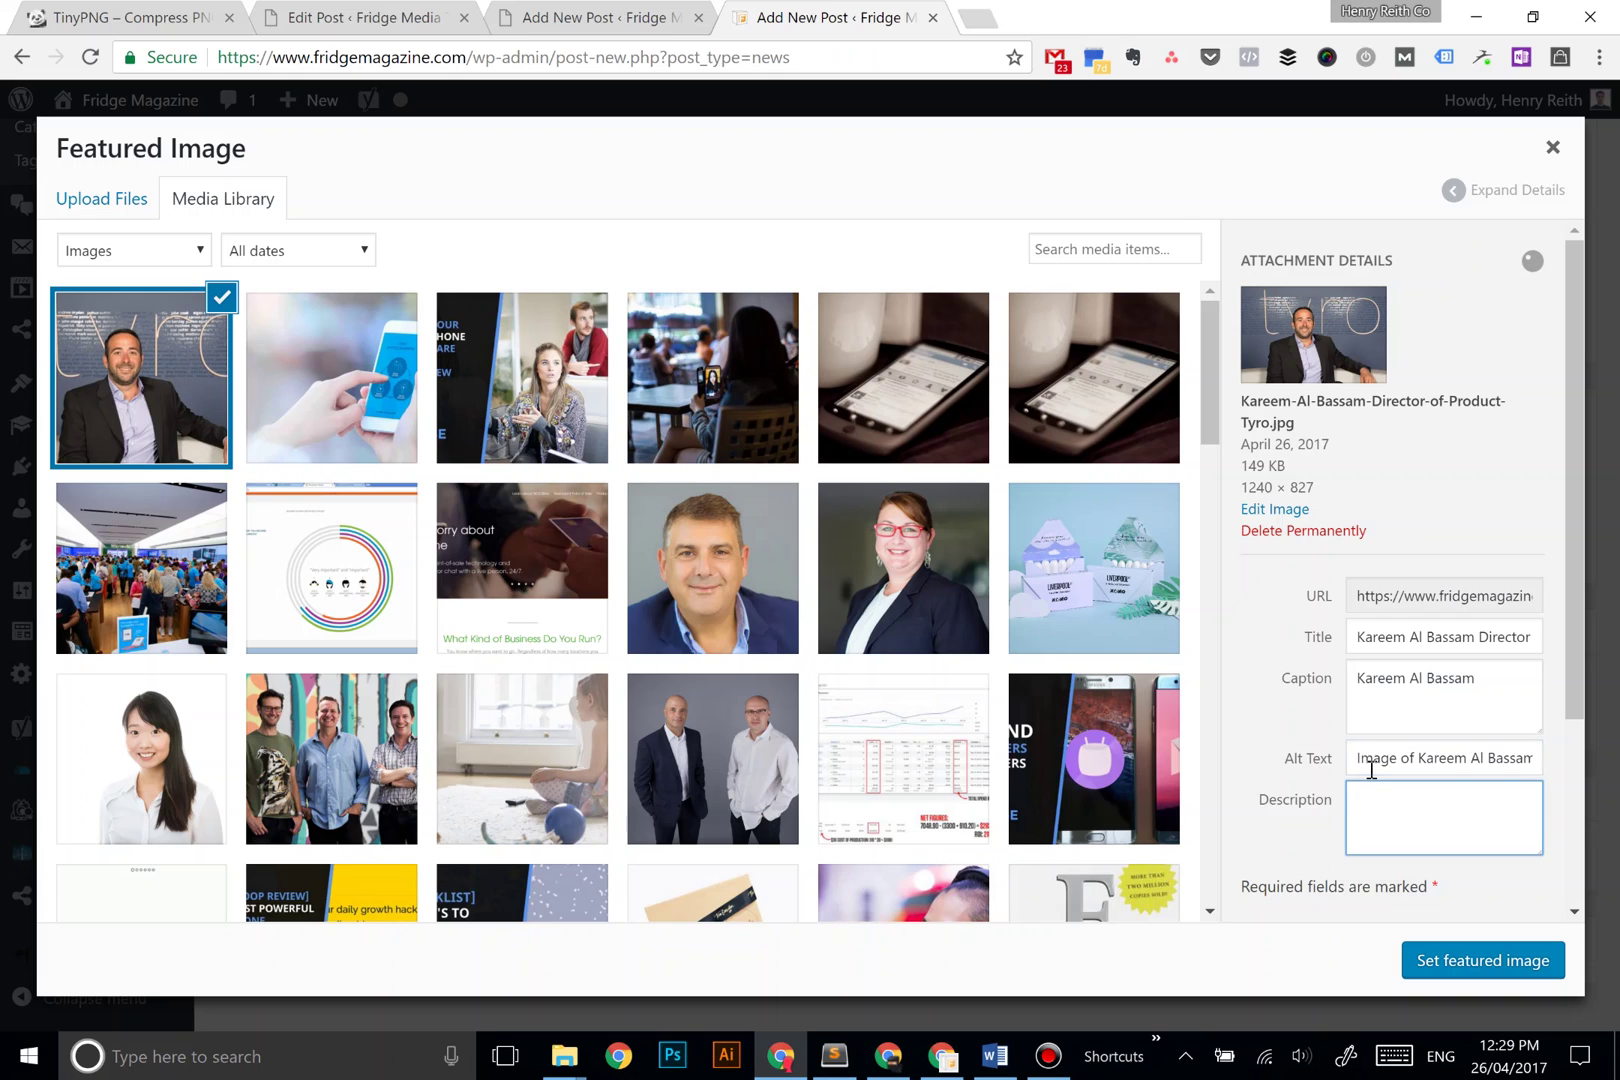
key("ctrl+v")
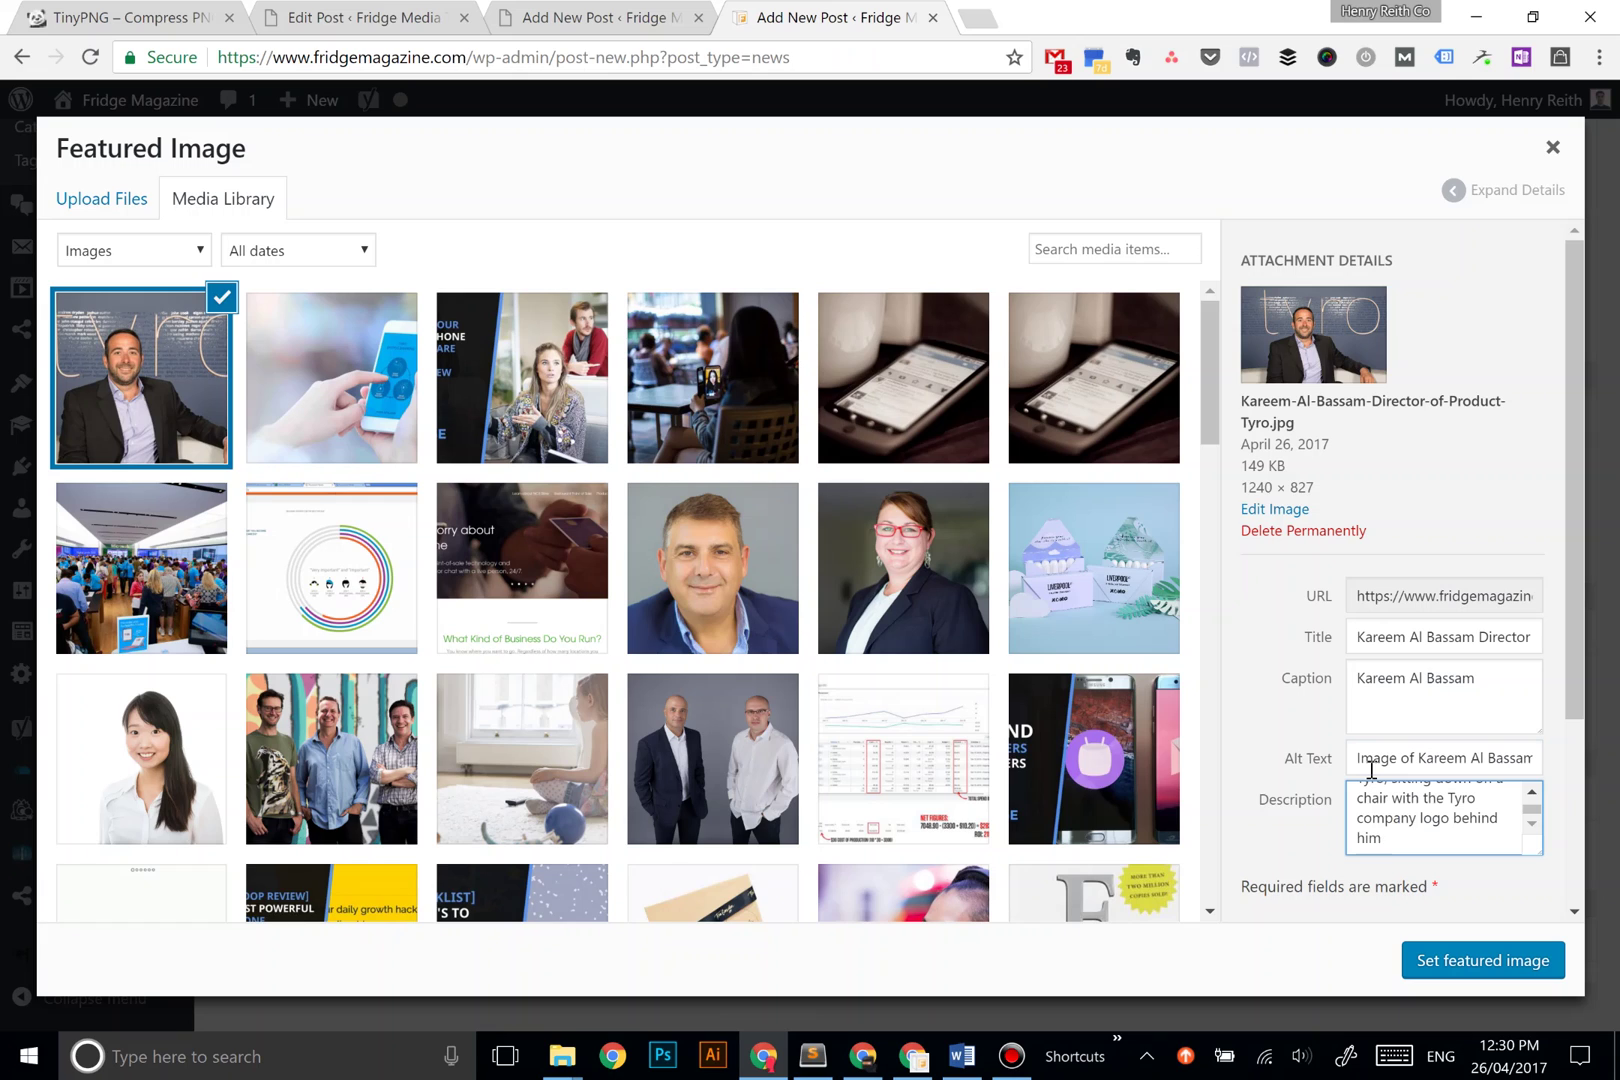
- Enter "Tyro" as the portrait's attachment photo credit
scroll(1250, 800, "down", 3)
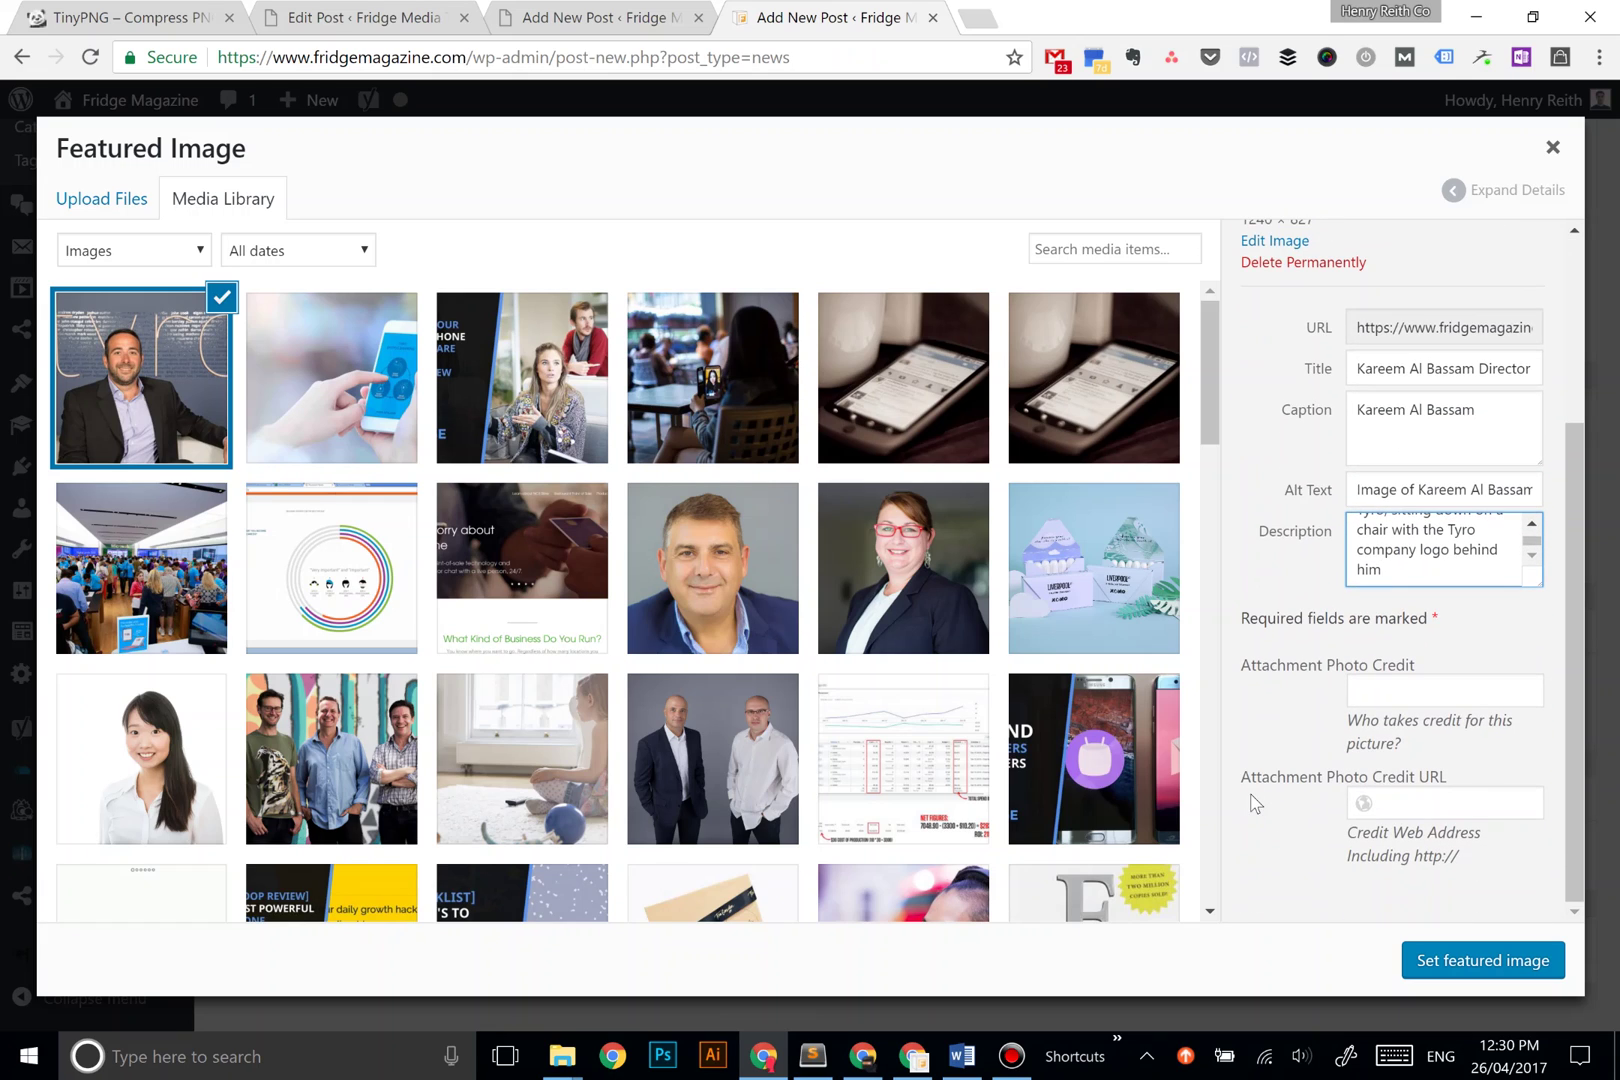
left_click(1406, 703)
type("Tyro")
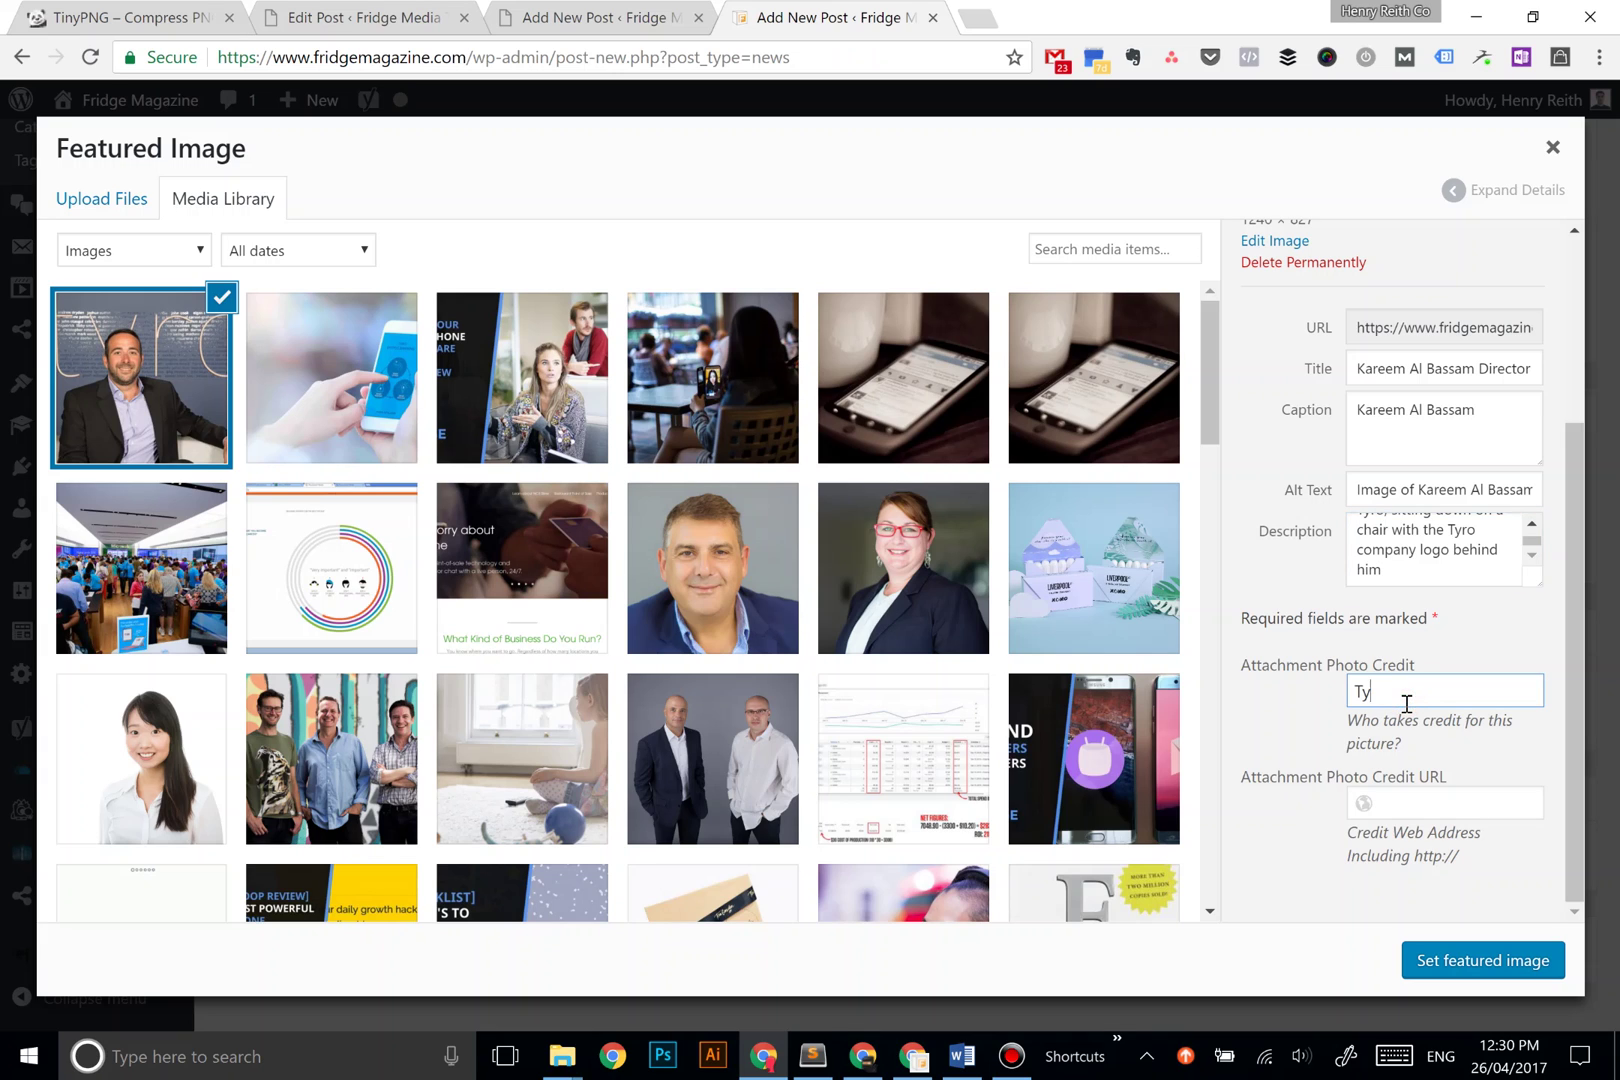
key("Tab")
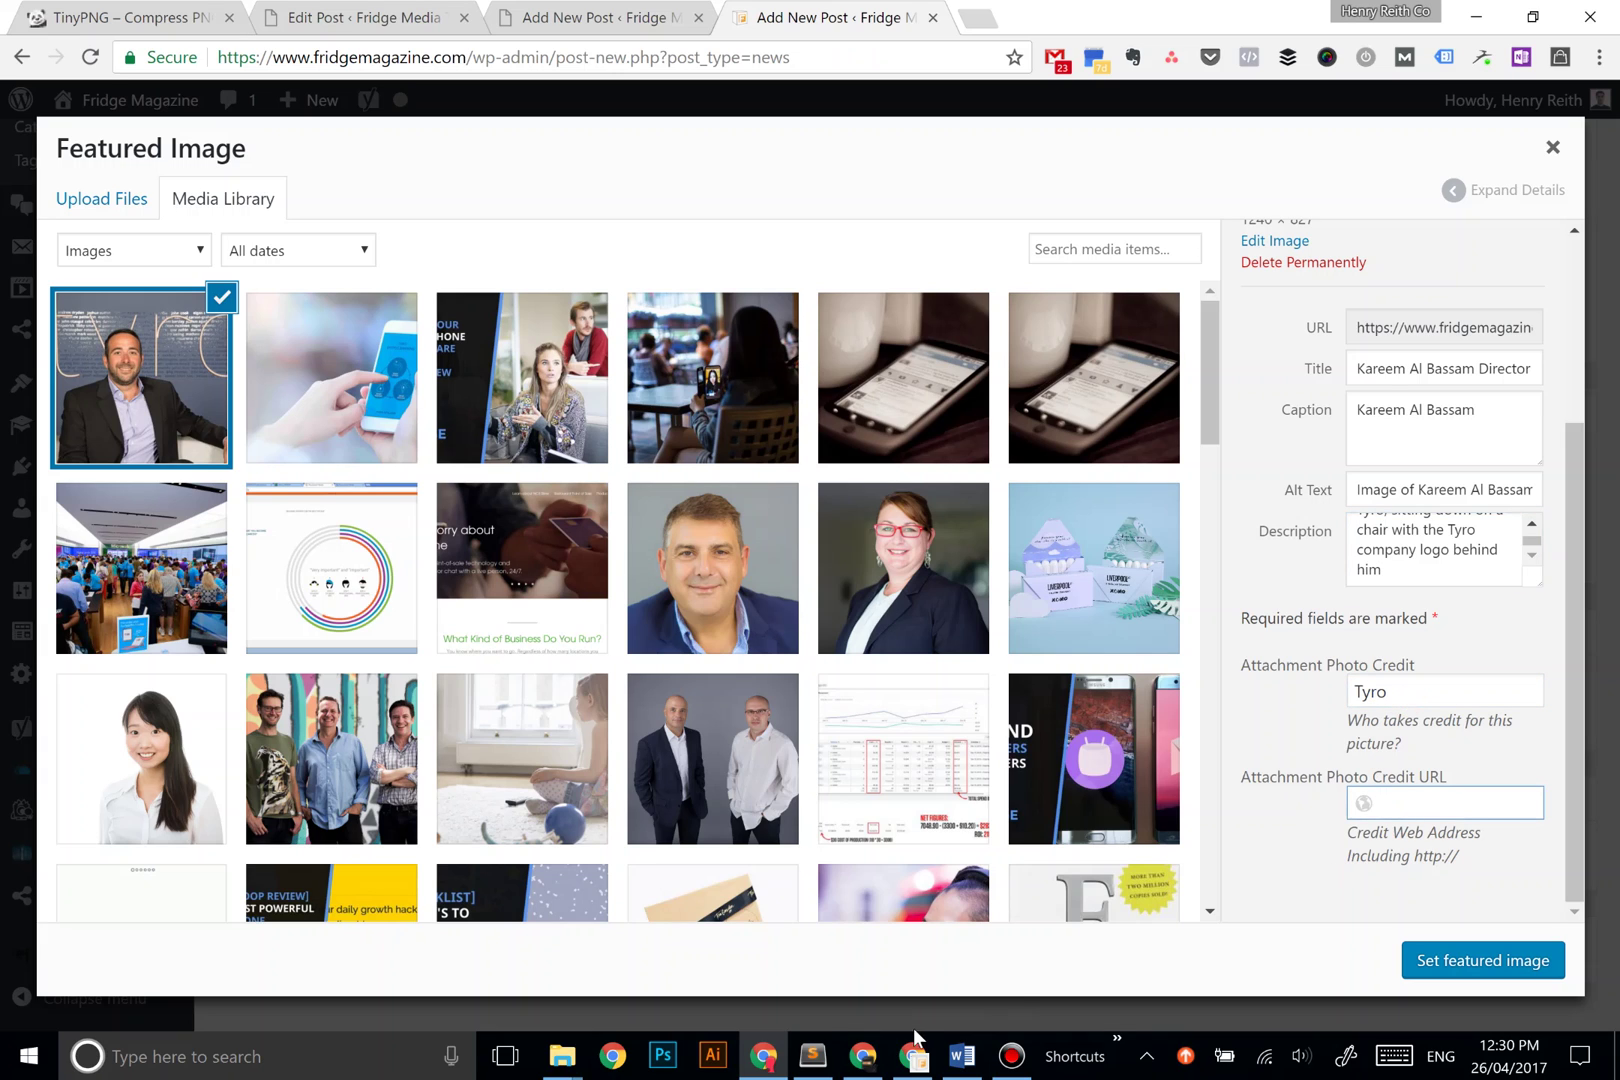
left_click(908, 1068)
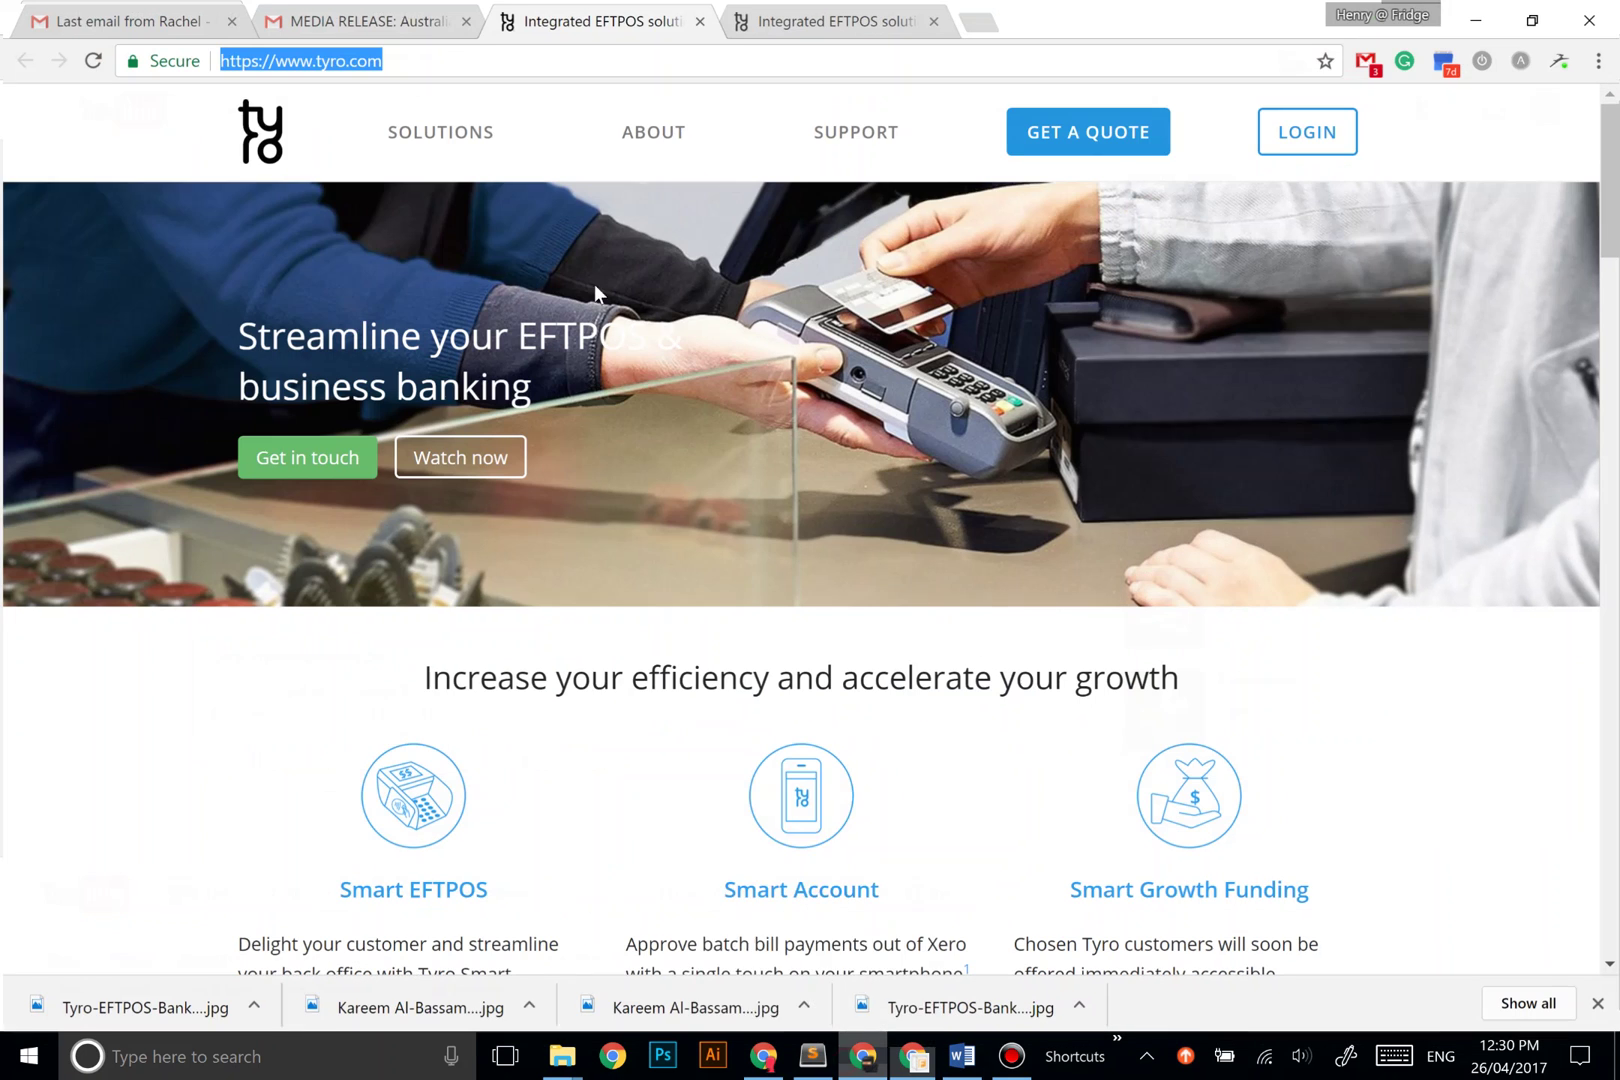
left_click(847, 1062)
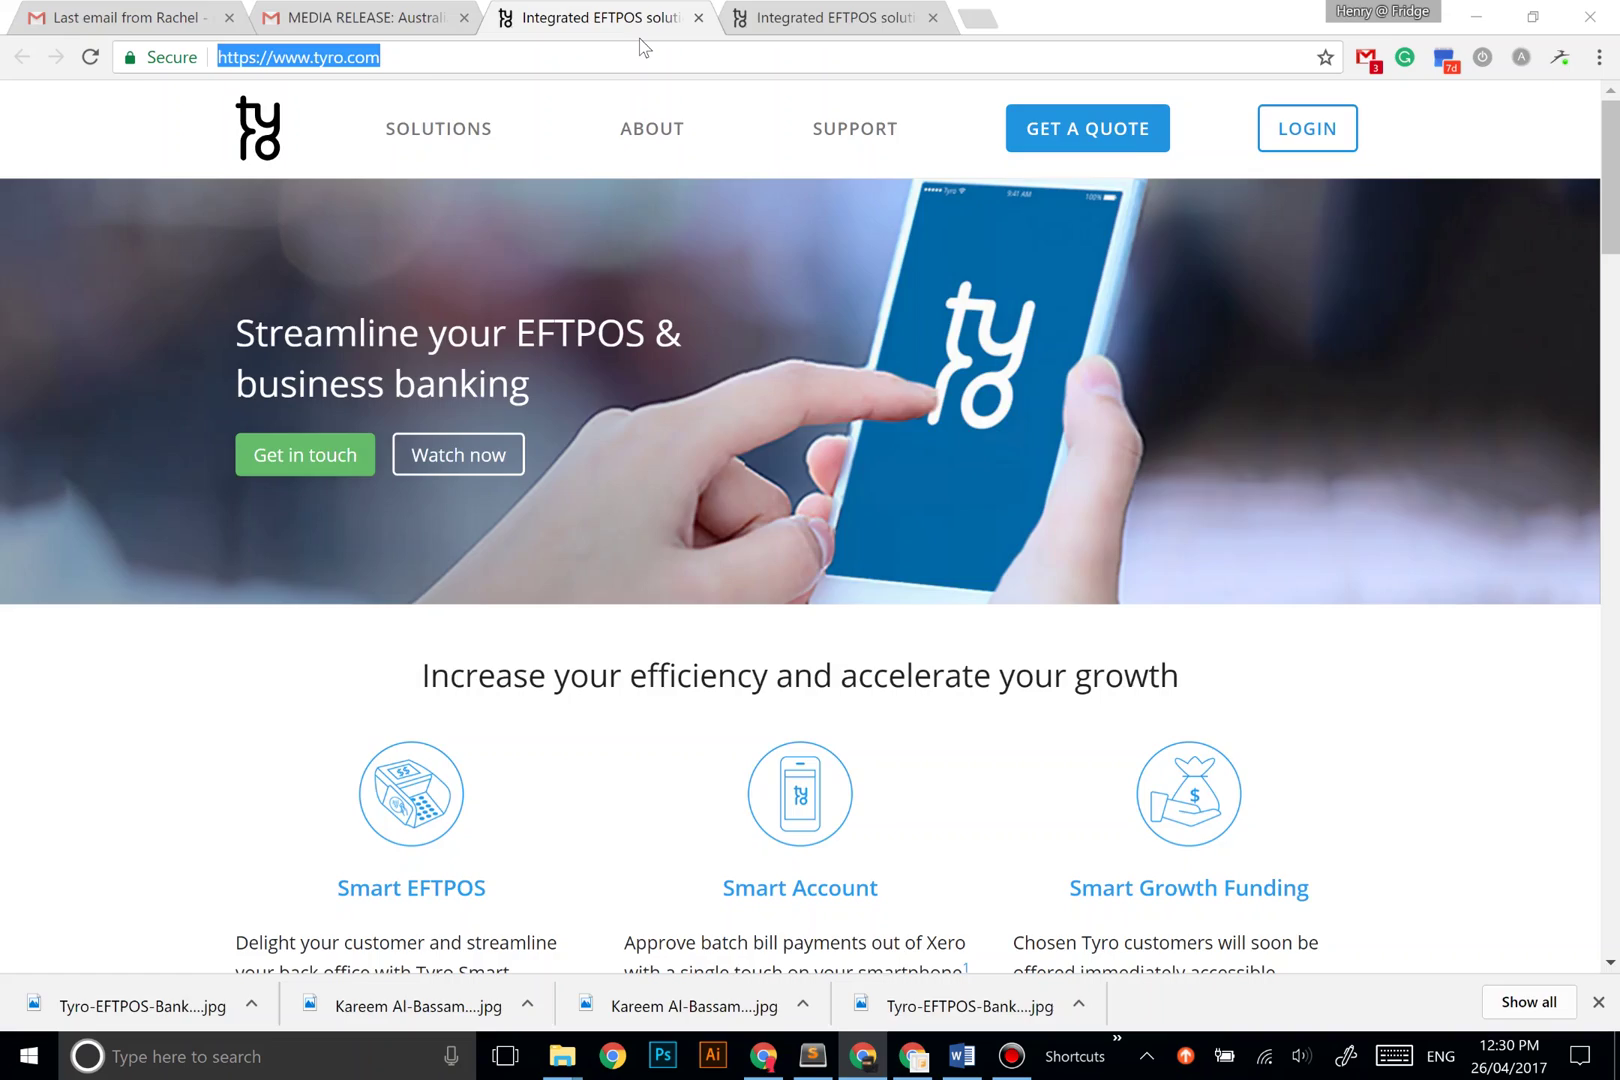
key("alt+Tab")
key("alt+Tab")
key("Tab")
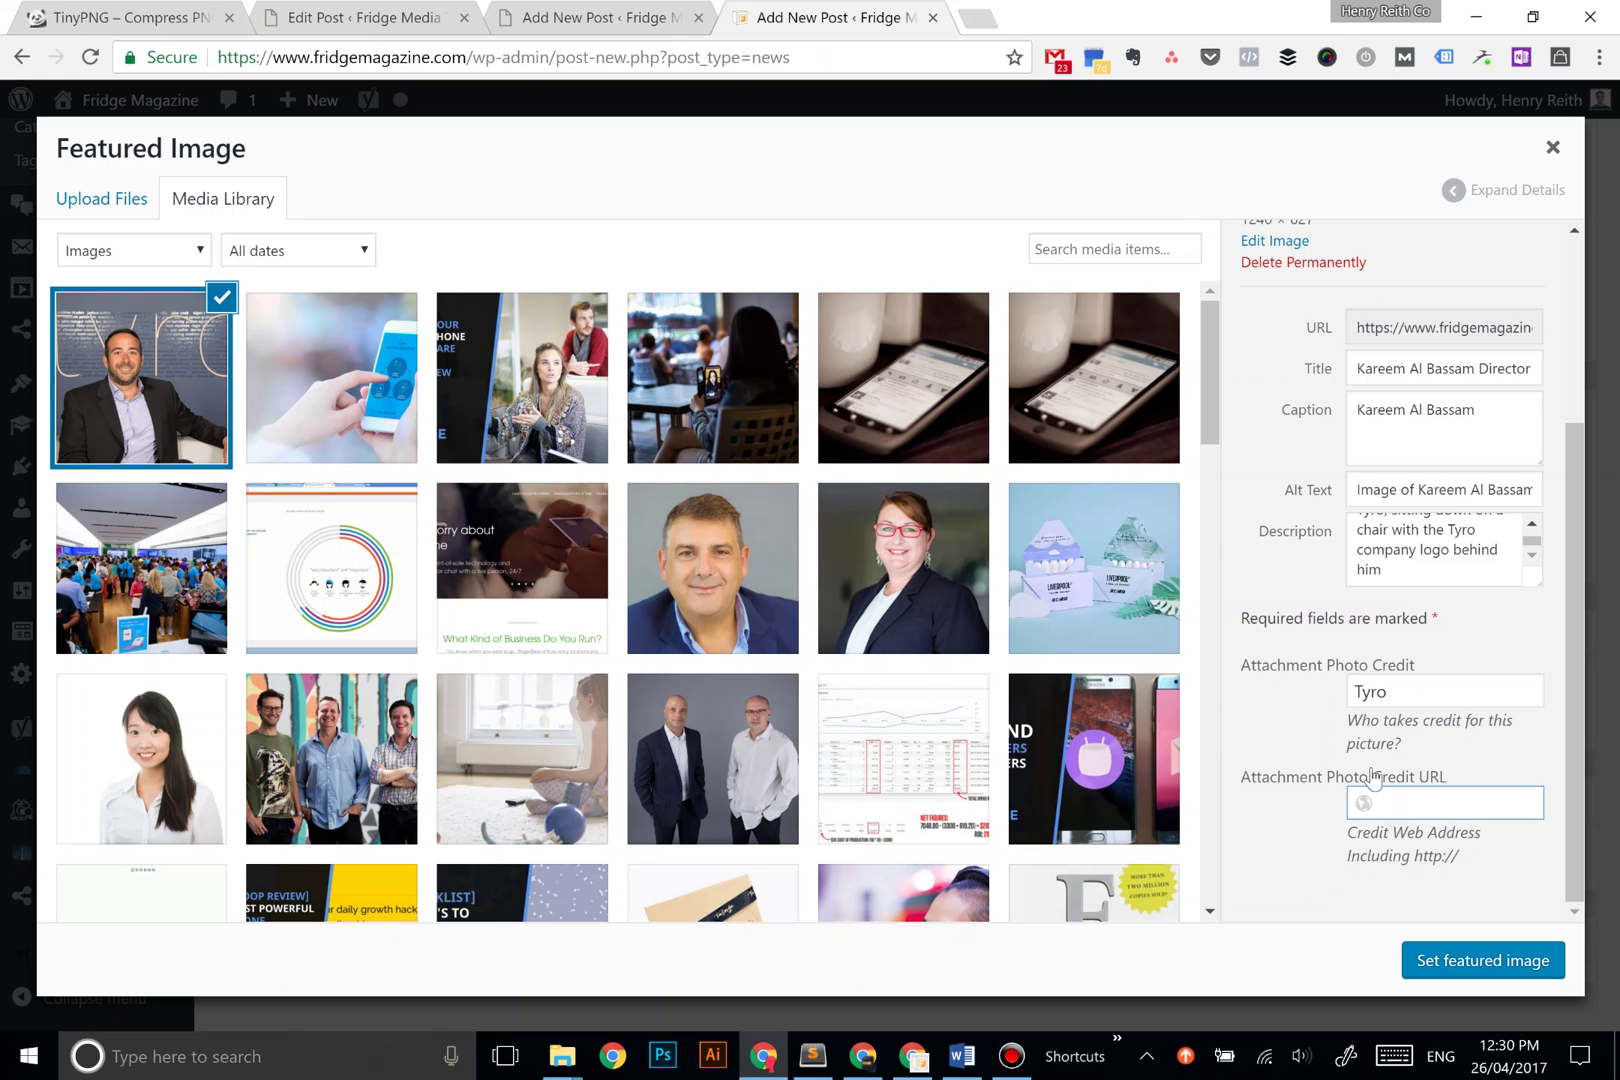
key("ctrl+v")
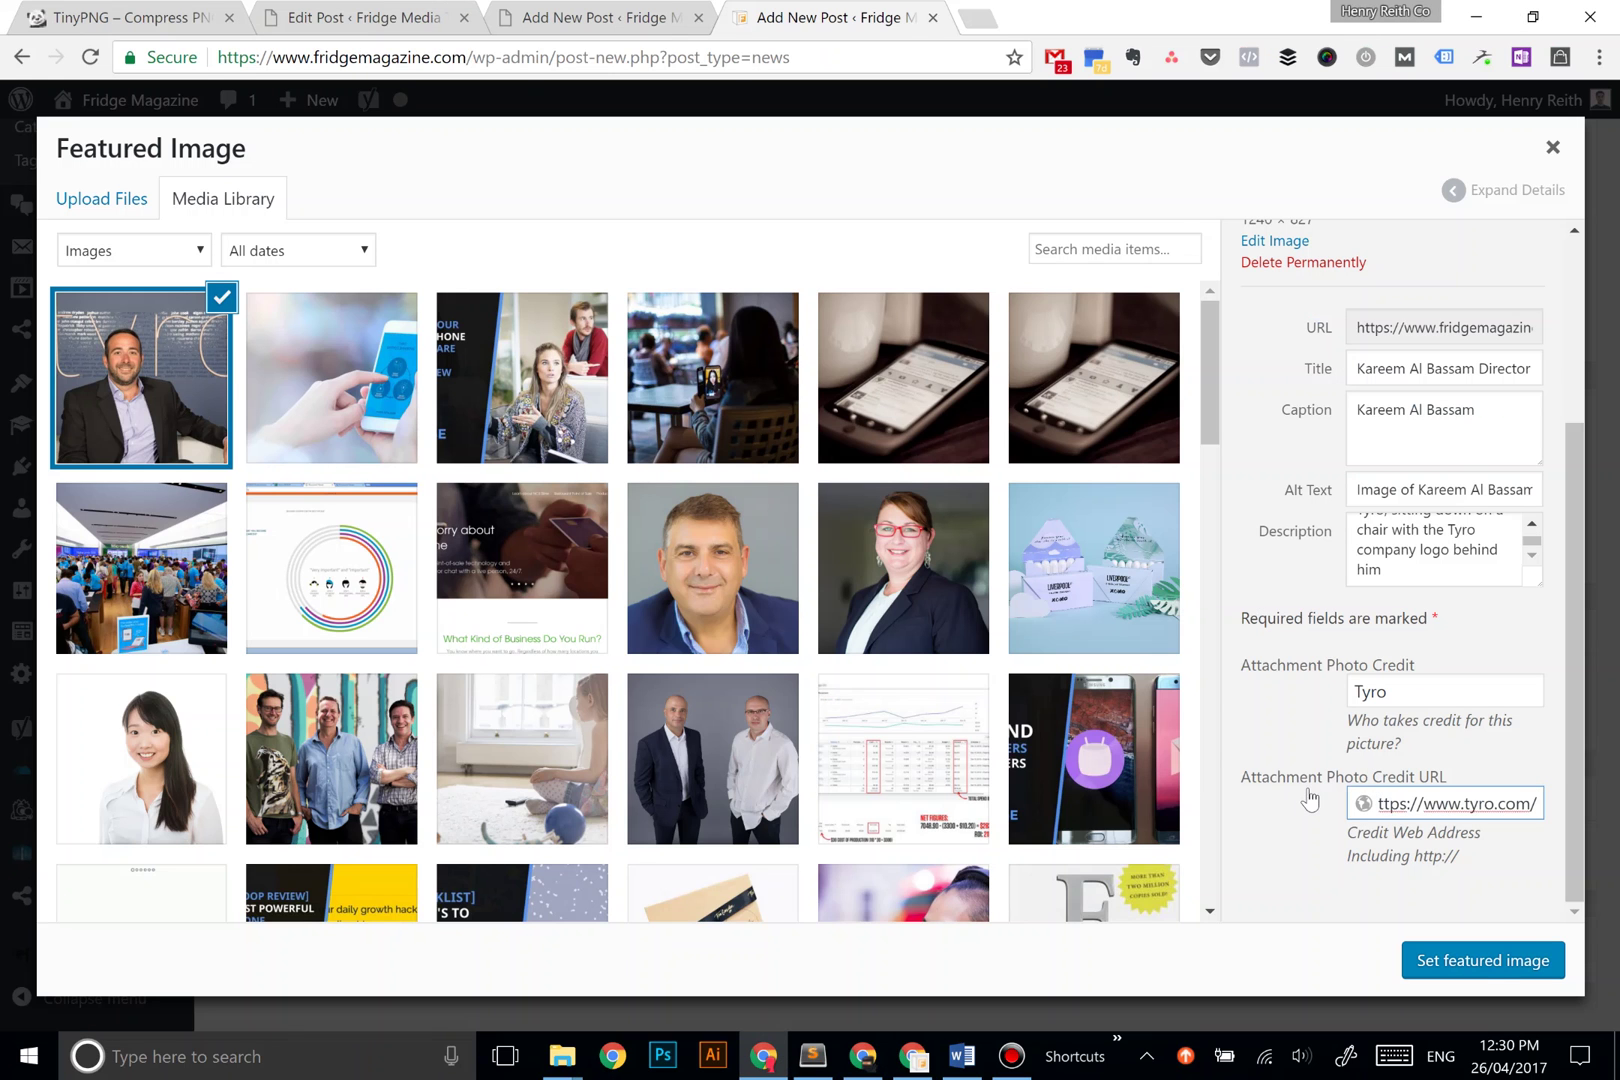
- Set the portrait as the post's featured image and save the post as a draft
left_click(1488, 962)
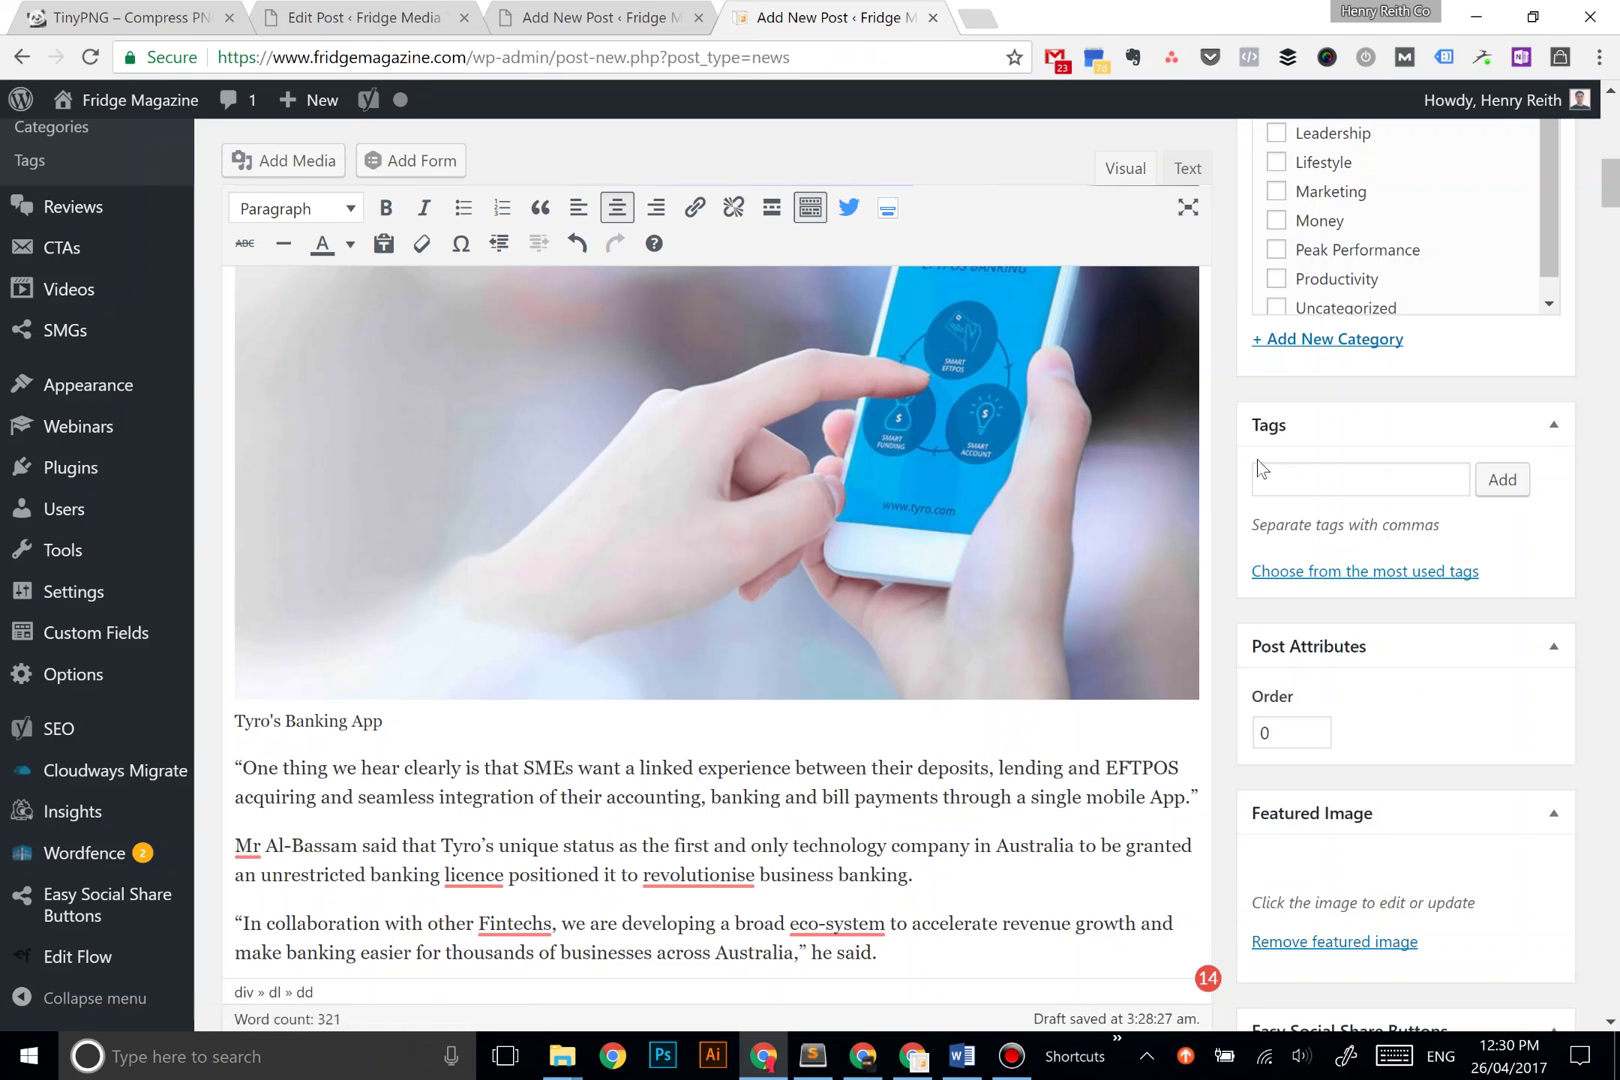
scroll(1258, 462, "up", 9)
left_click(1276, 344)
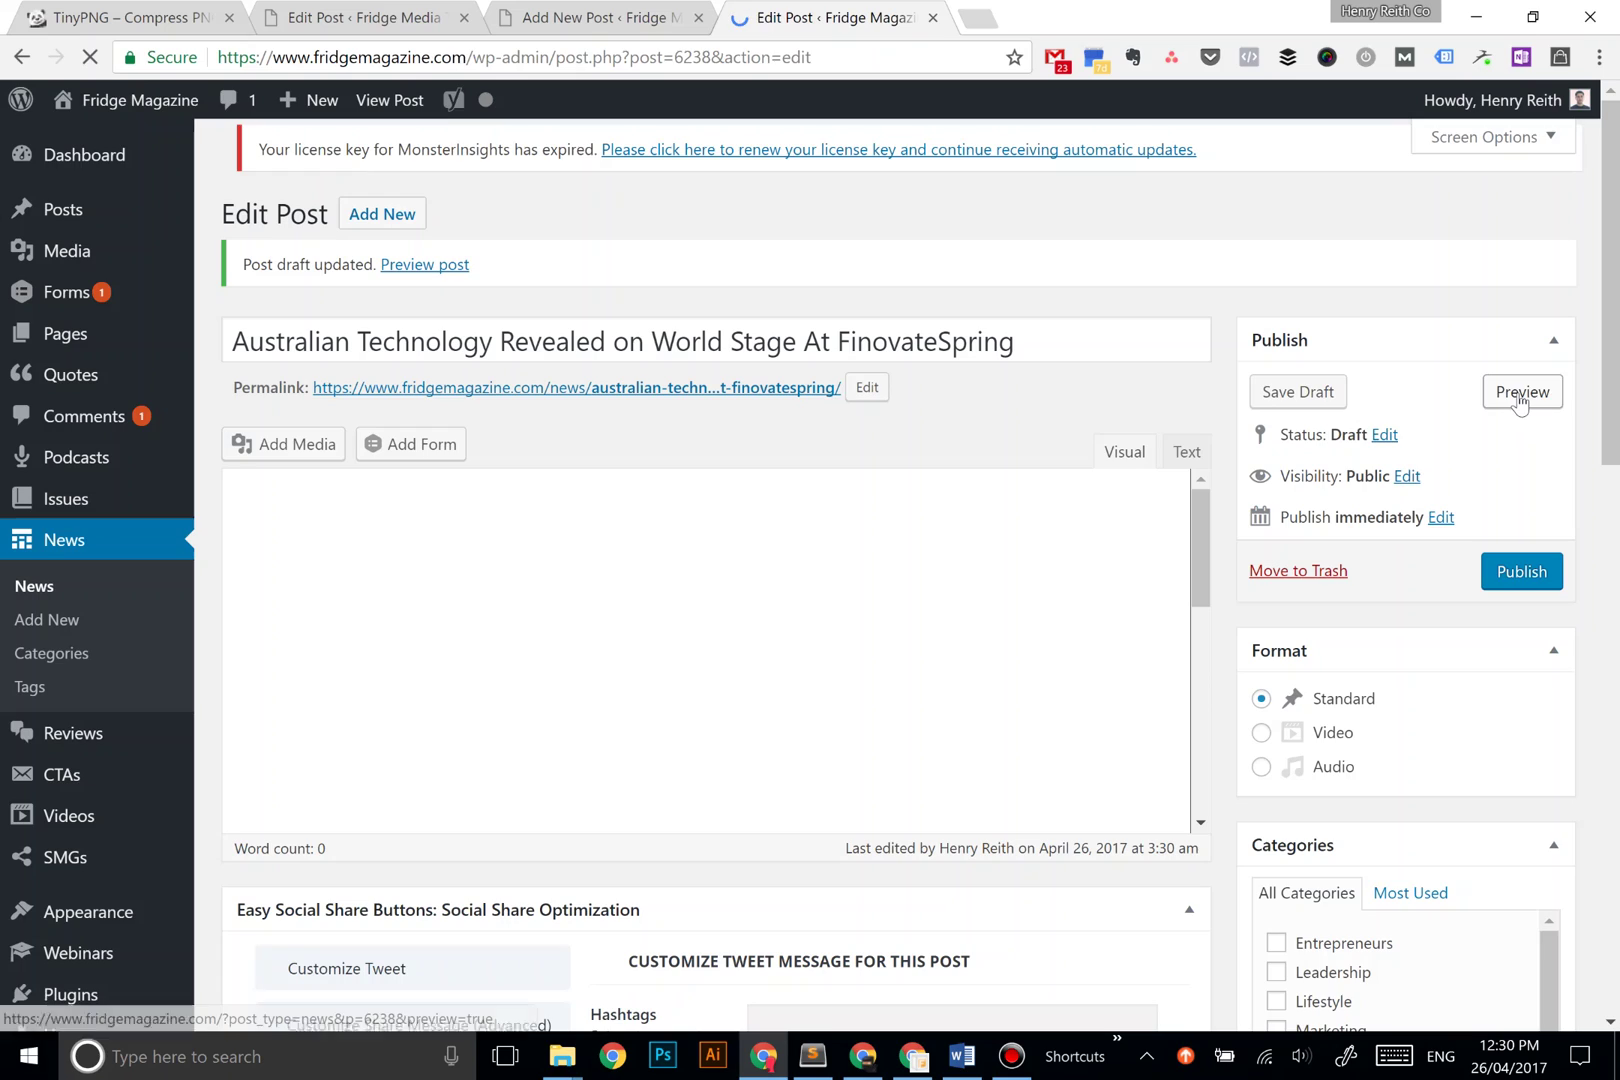
- Preview the draft post and check its headline, featured image and photo credit
left_click(1520, 393)
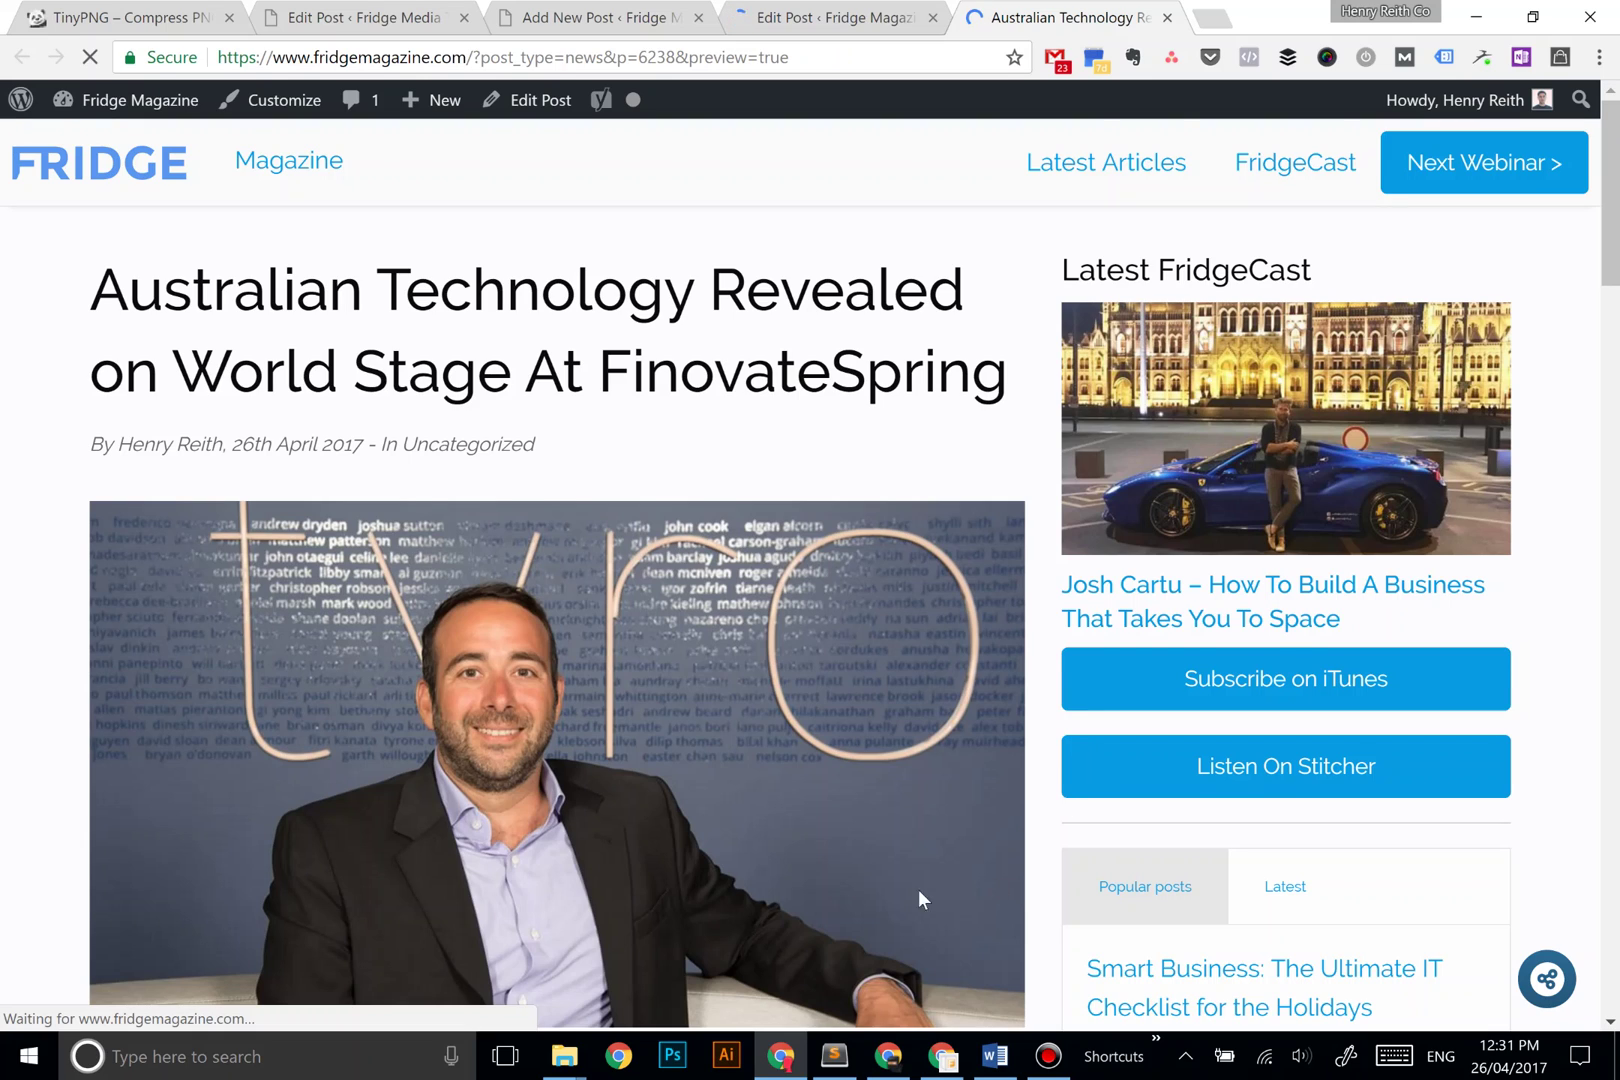
scroll(699, 787, "down", 1)
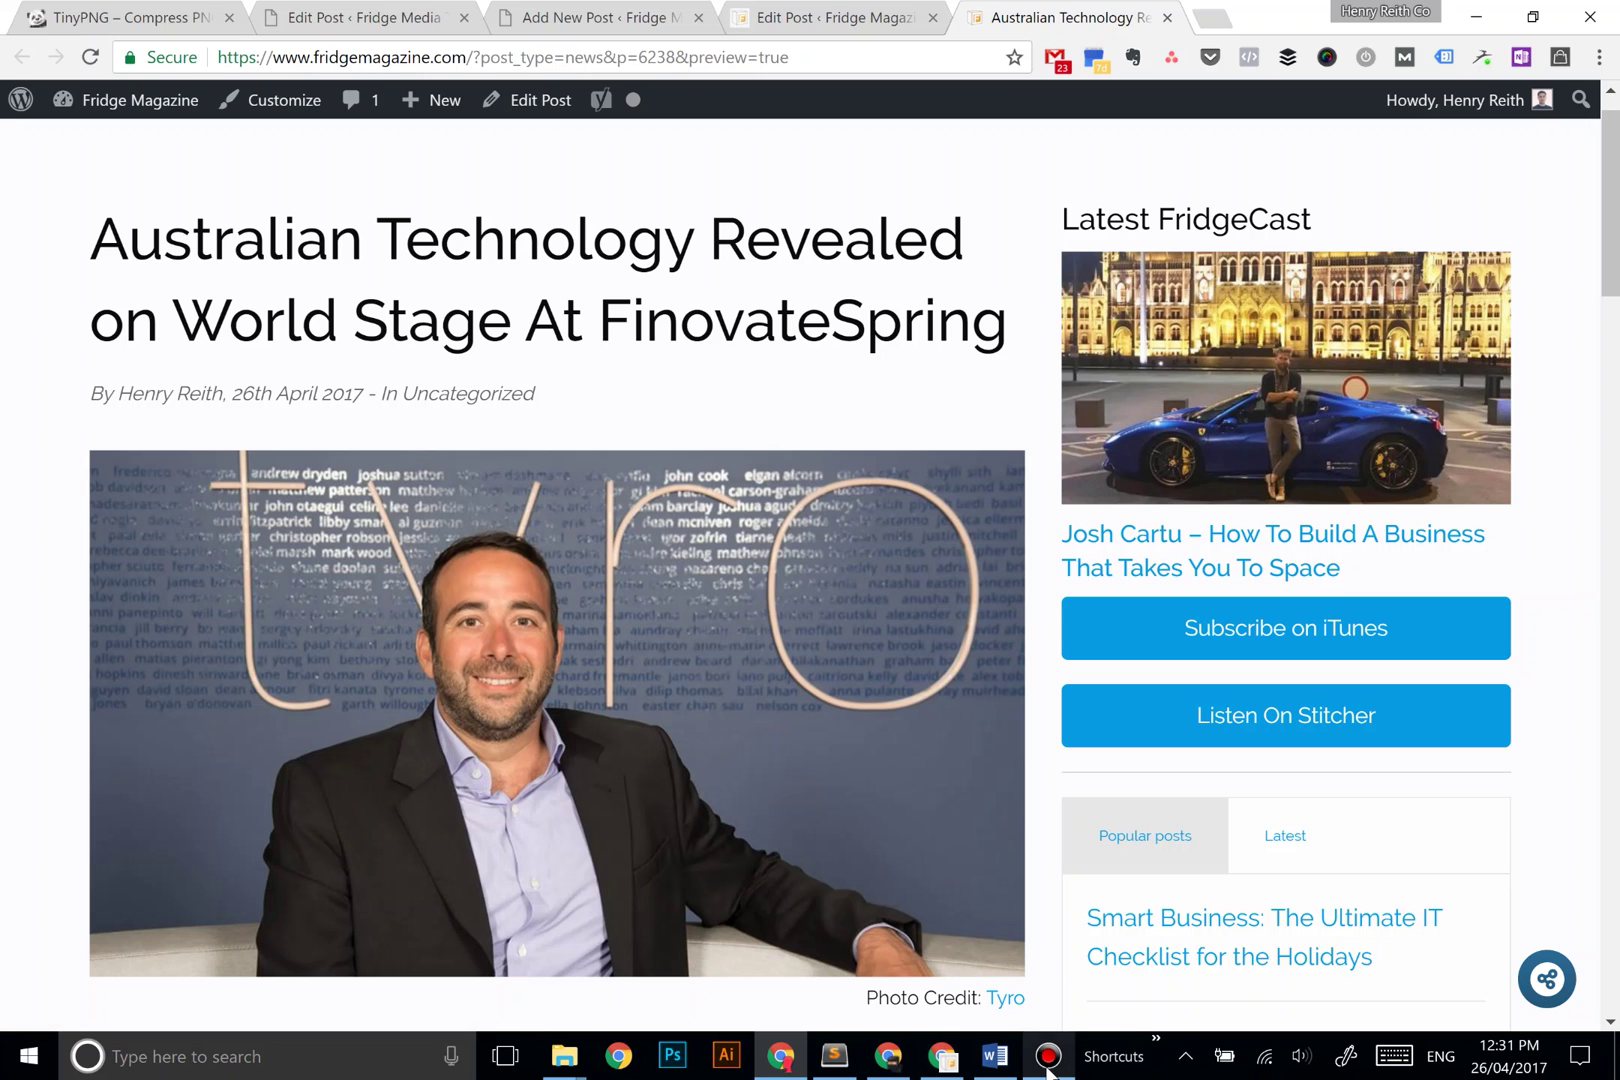
mouse_move(1048, 1068)
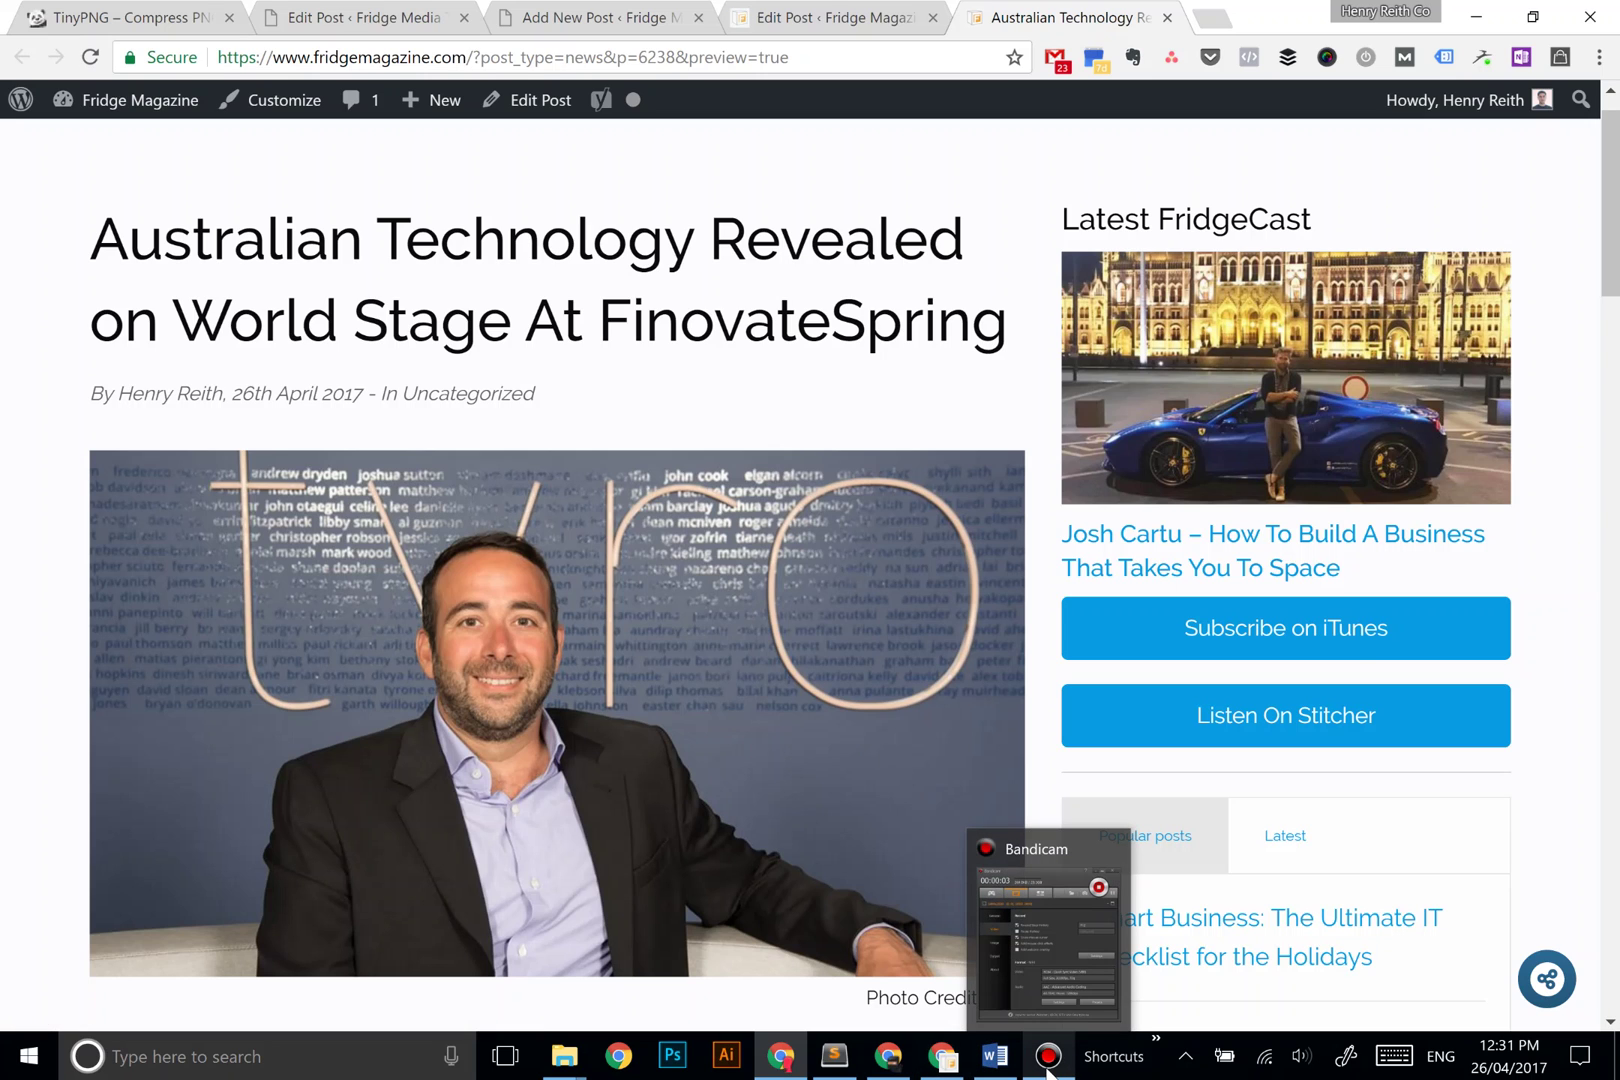
left_click(1048, 1068)
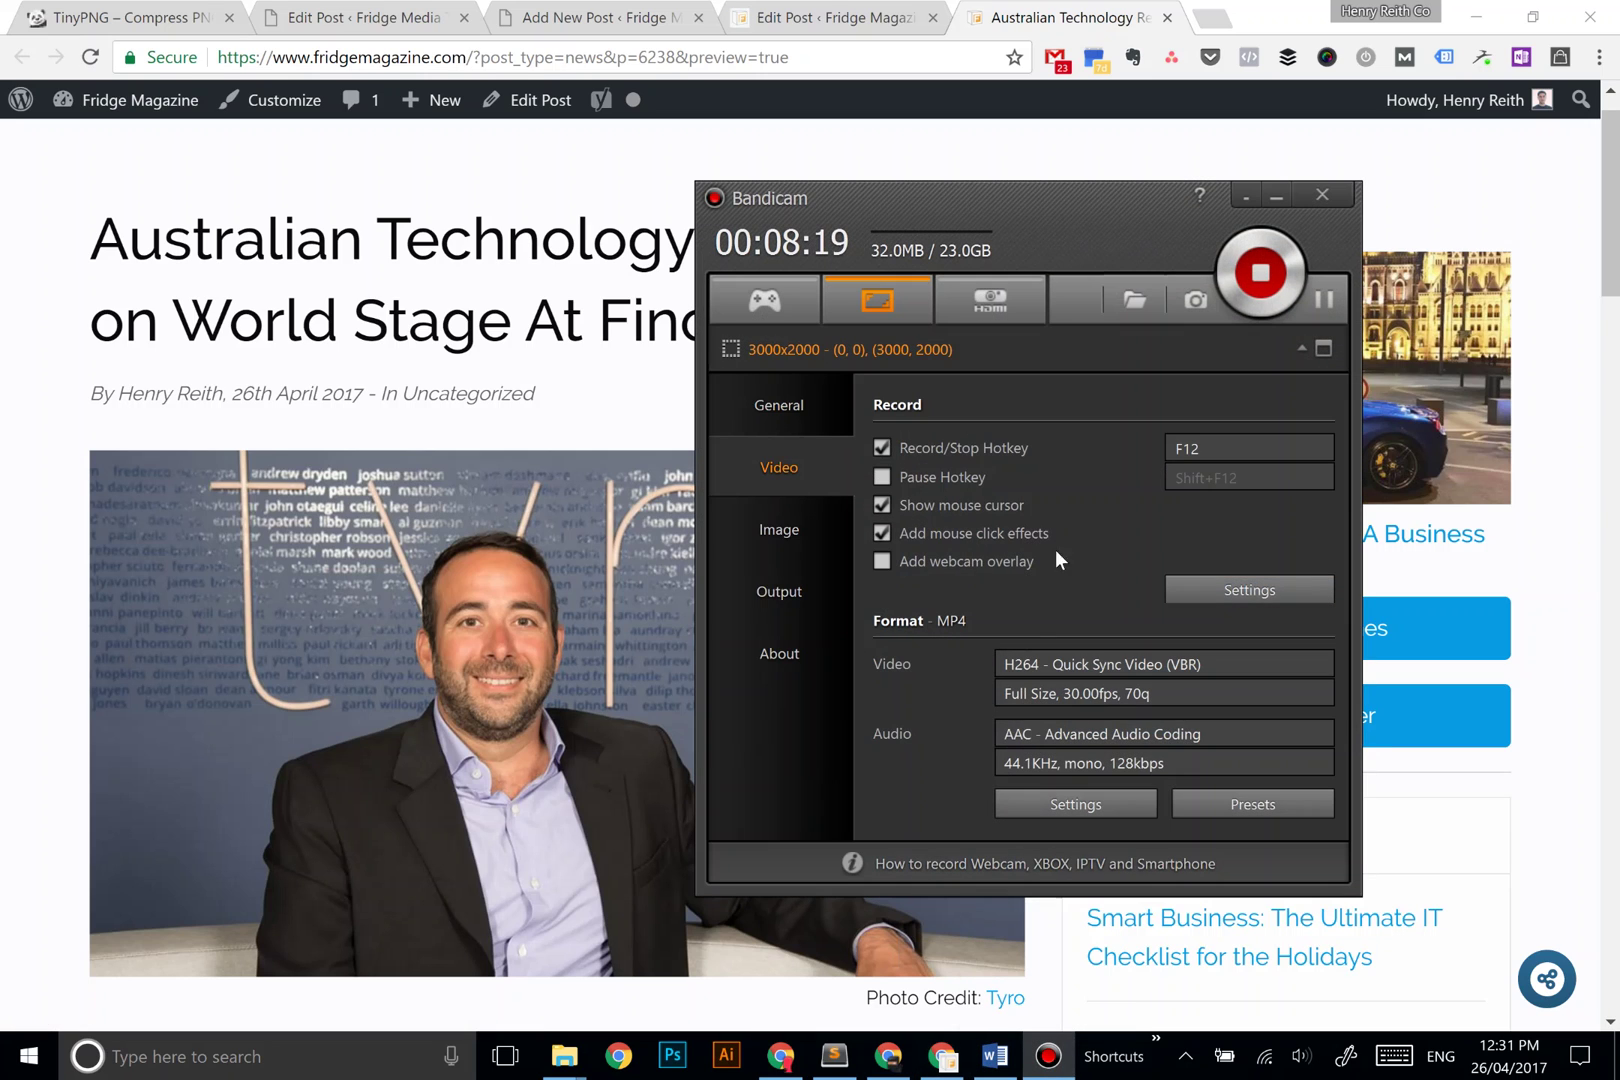